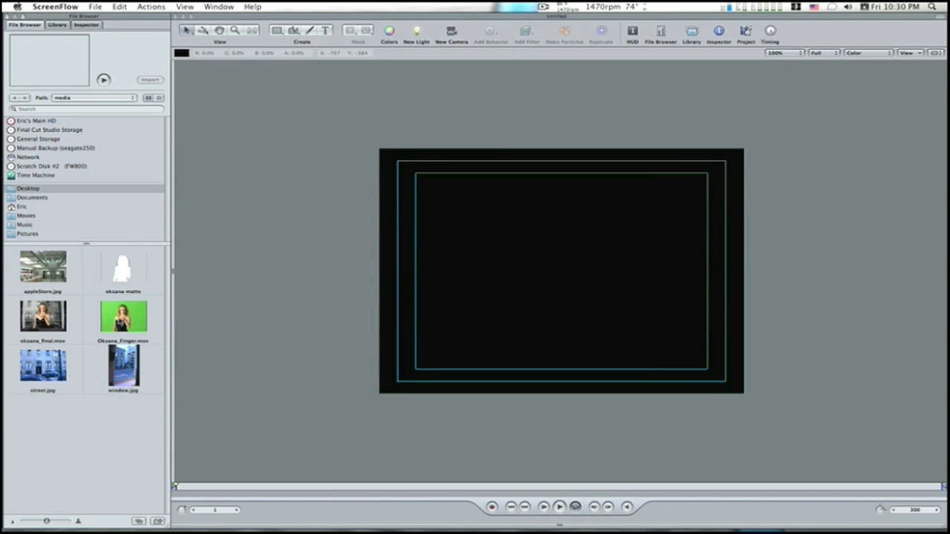
# Step: Add the green-screen clip of the woman to the composition and turn off the visibility of its group
pyautogui.moveTo(123, 317); pyautogui.dragTo(564, 272)
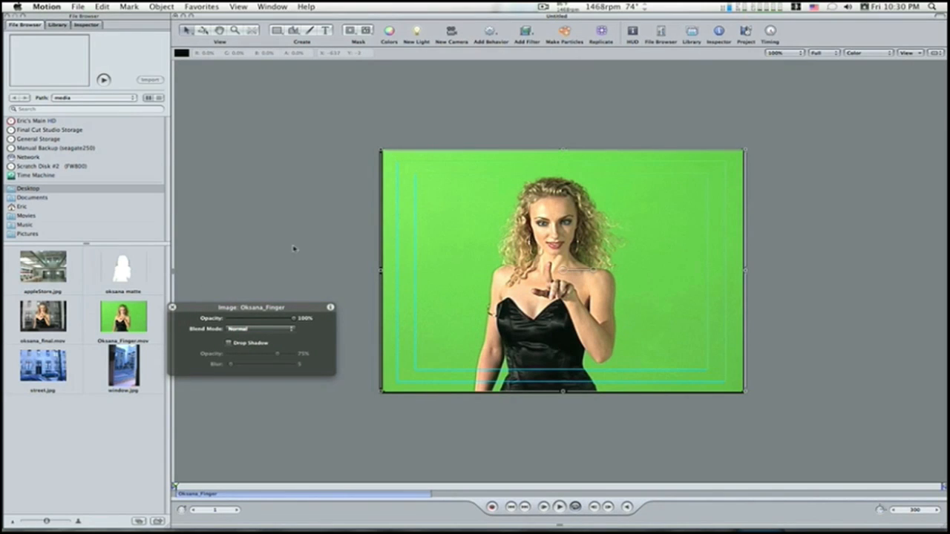
pyautogui.click(746, 33)
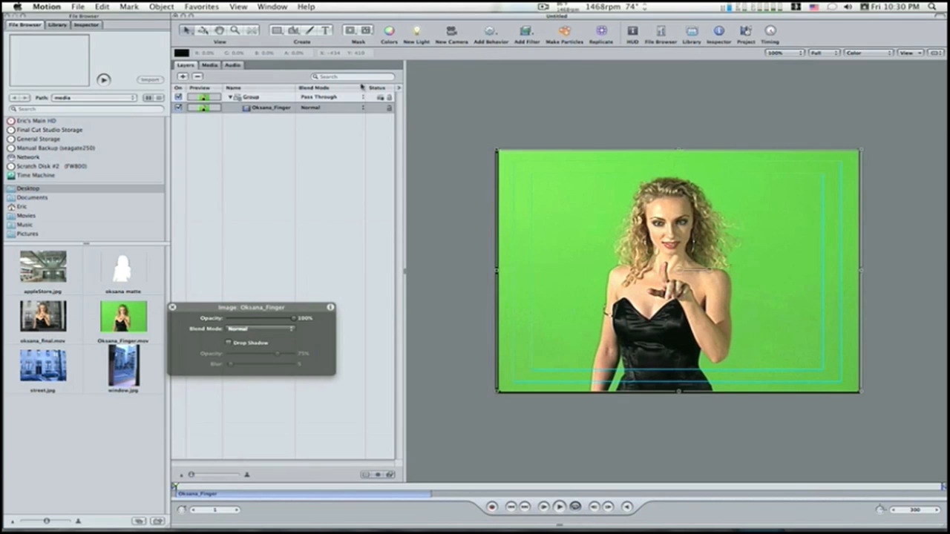
pyautogui.click(228, 97)
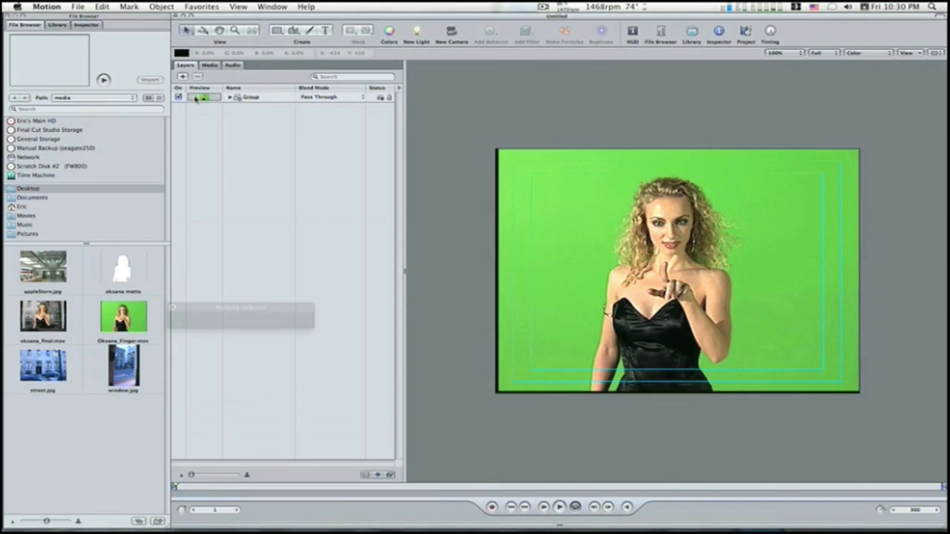
pyautogui.click(178, 97)
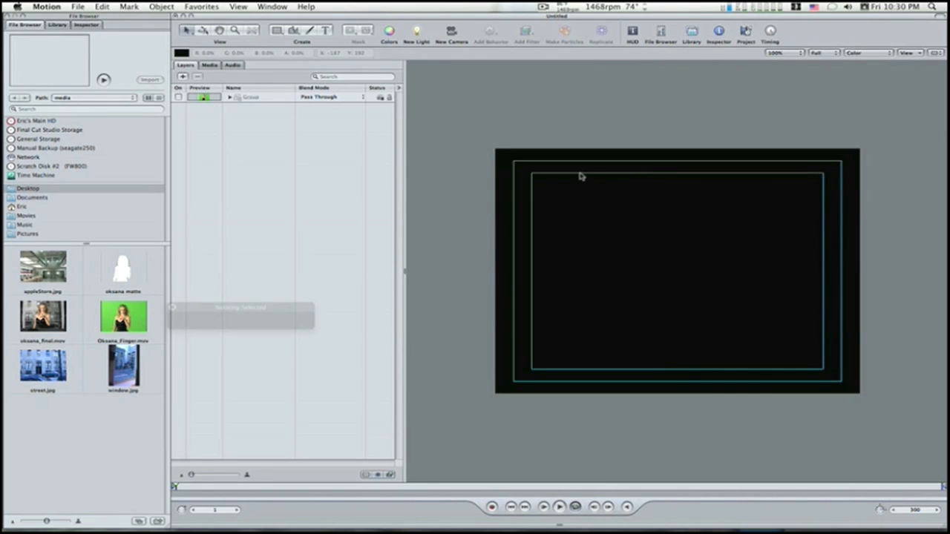
# Step: Add street.jpg to the composition and place it in a new separate group beneath the green-screen clip's group
pyautogui.moveTo(39, 370); pyautogui.dragTo(678, 270)
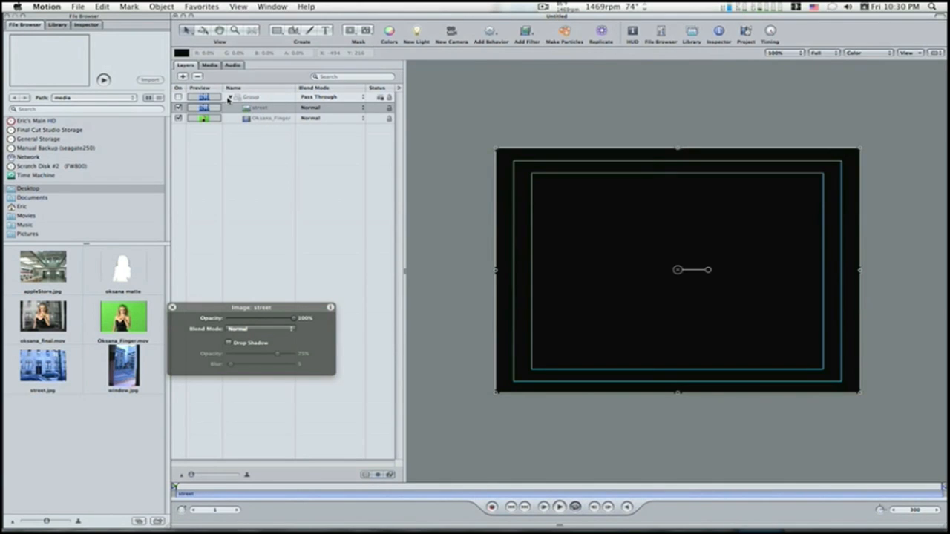
pyautogui.click(182, 76)
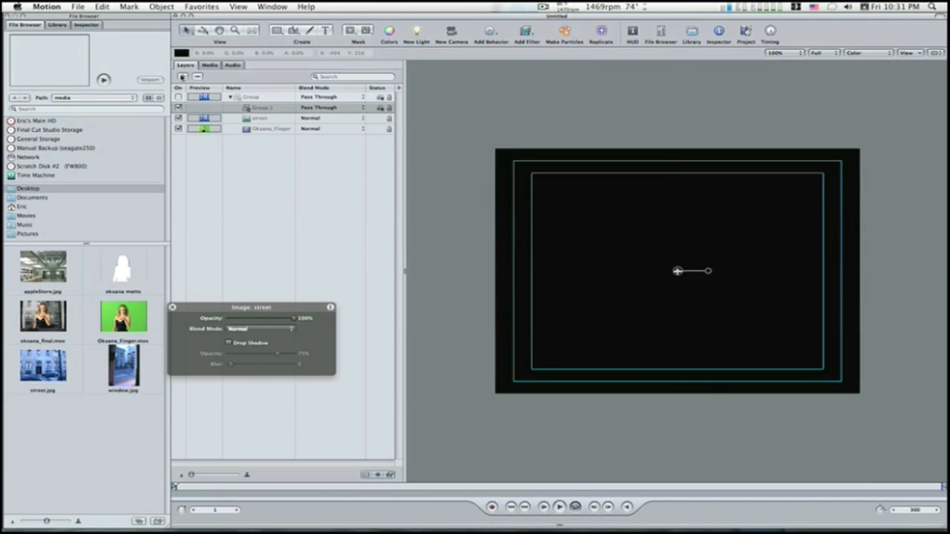
pyautogui.click(247, 109)
pyautogui.moveTo(247, 109); pyautogui.dragTo(252, 110)
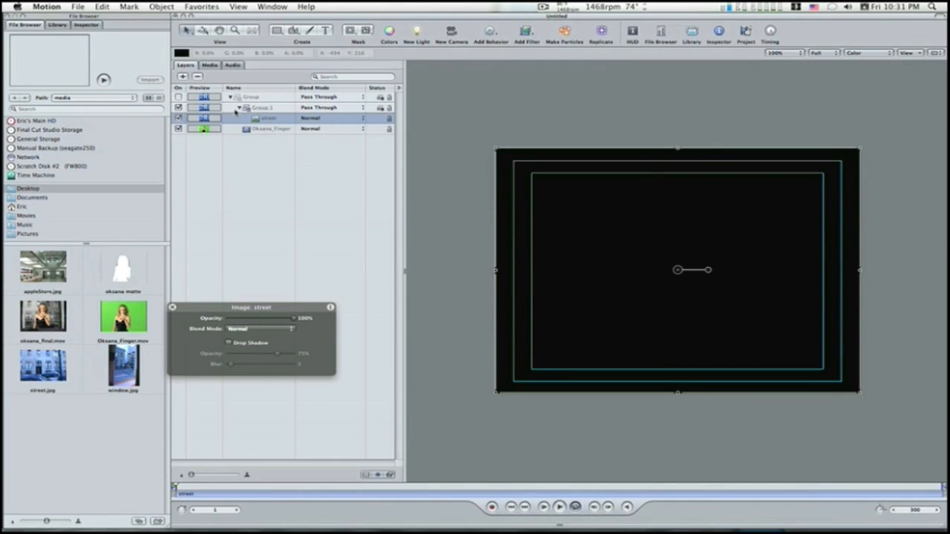
pyautogui.click(238, 109)
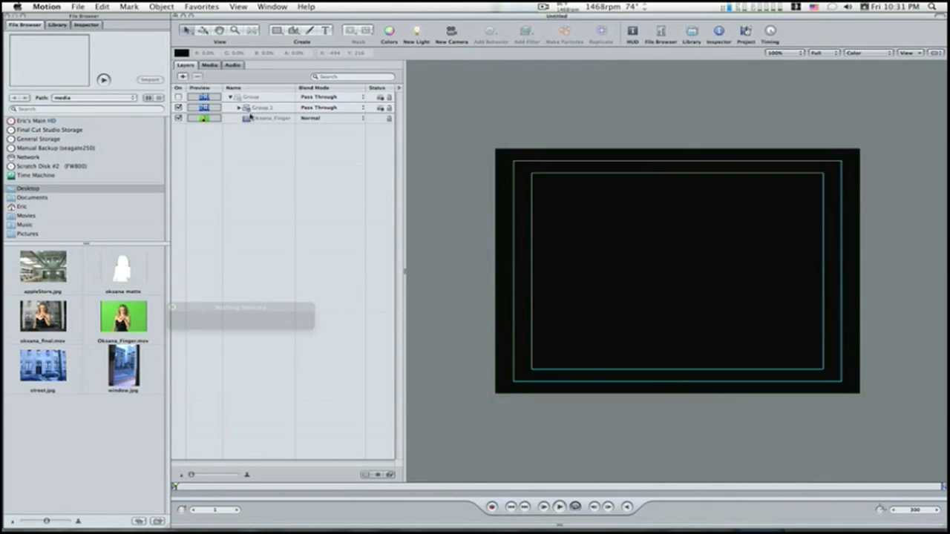
pyautogui.moveTo(250, 115); pyautogui.dragTo(227, 135)
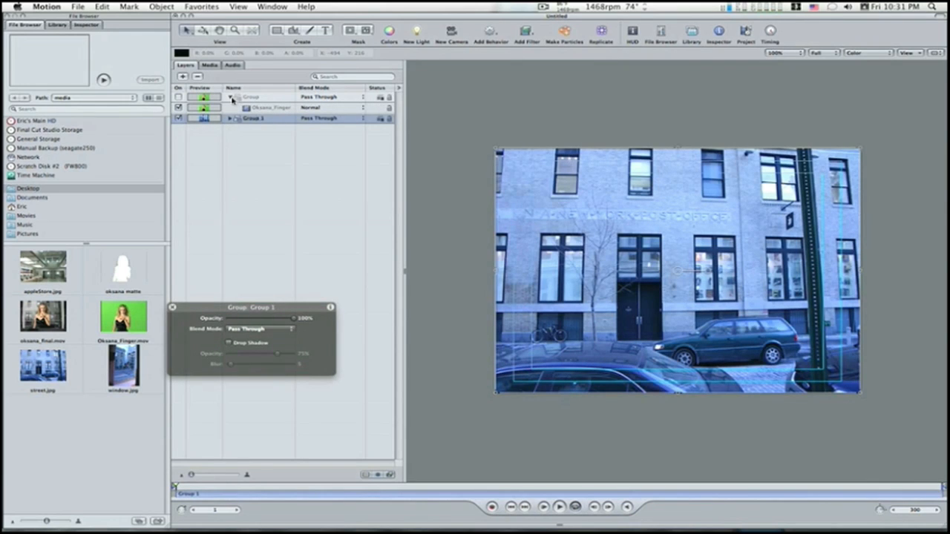
# Step: Check the contents of both groups and rename the group holding the street image as BG
pyautogui.click(231, 97)
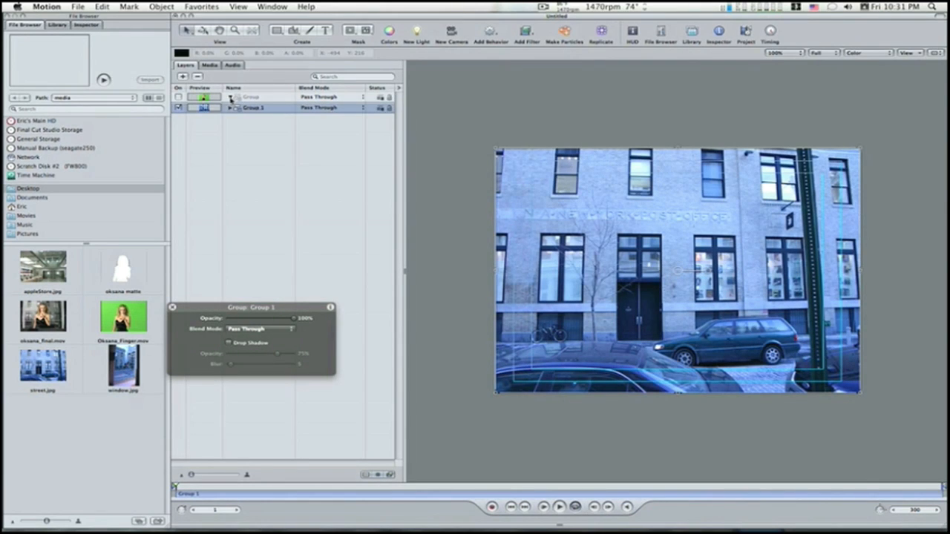
pyautogui.click(231, 97)
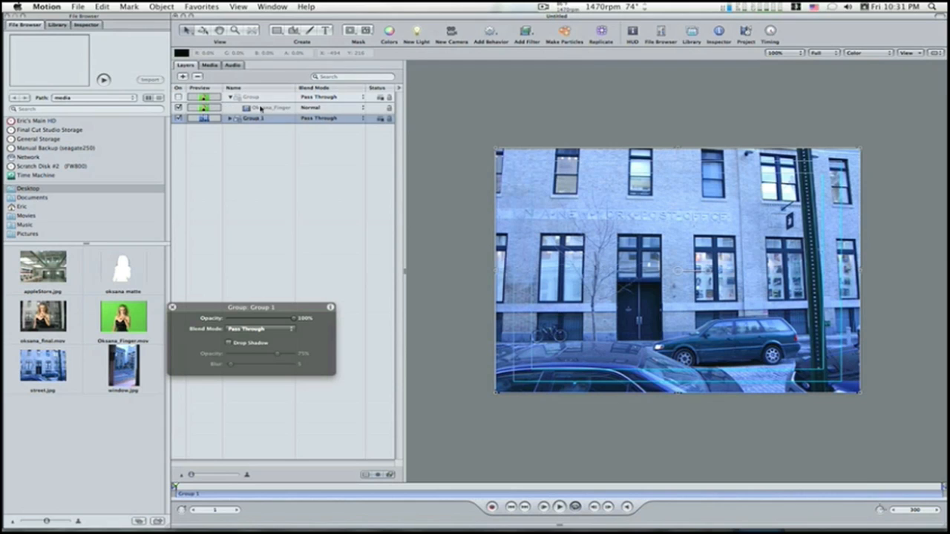
pyautogui.click(231, 98)
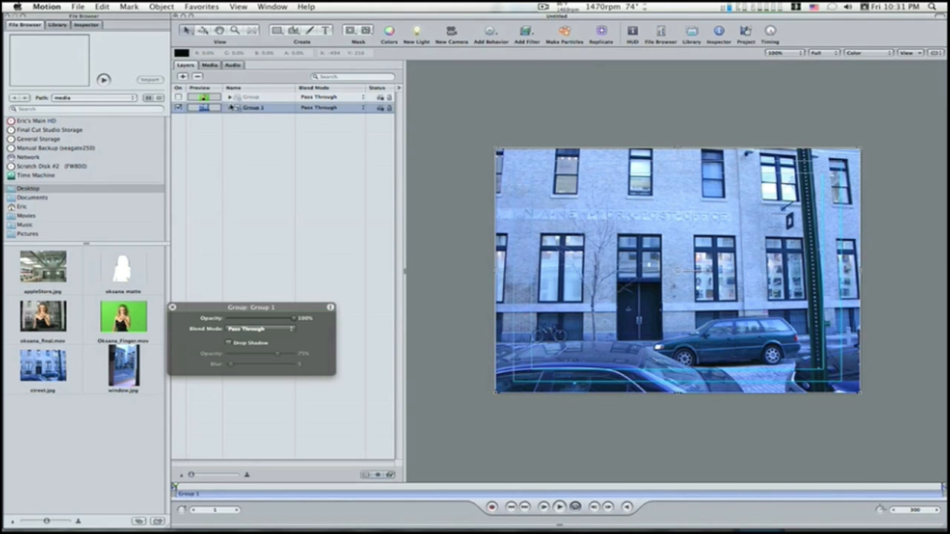
pyautogui.click(230, 108)
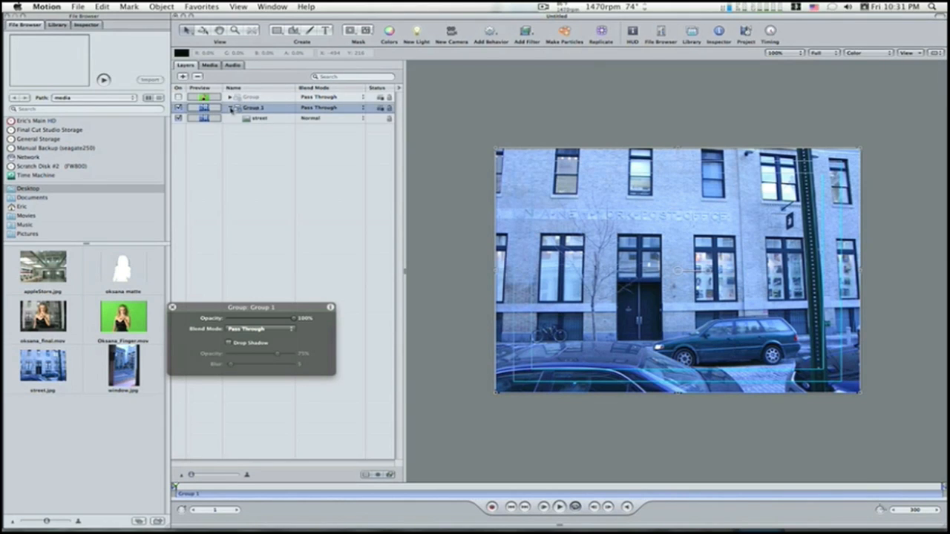
pyautogui.click(231, 107)
pyautogui.doubleClick(248, 110)
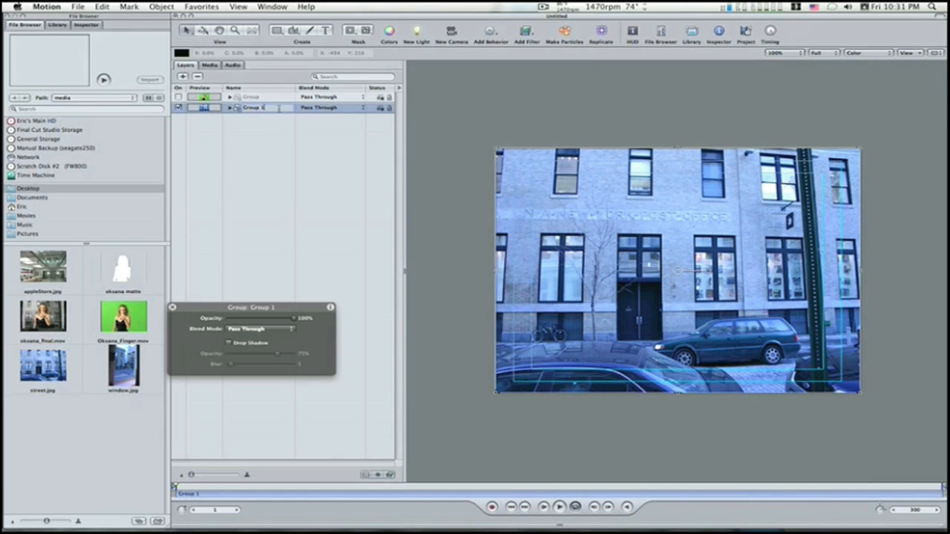
pyautogui.write('c')
pyautogui.write('G')
pyautogui.press('Return')
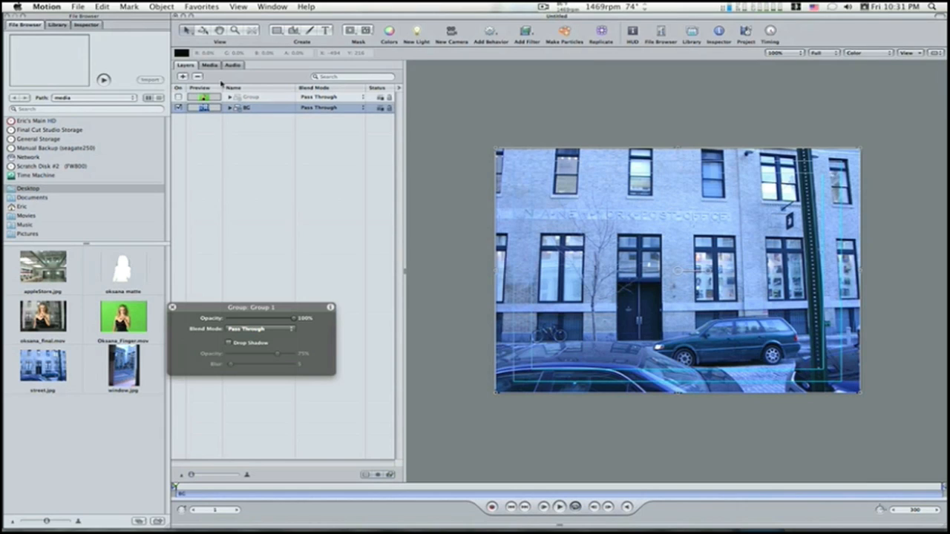
# Step: Rename the group holding the green-screen clip with the first name of the woman in it
pyautogui.click(259, 97)
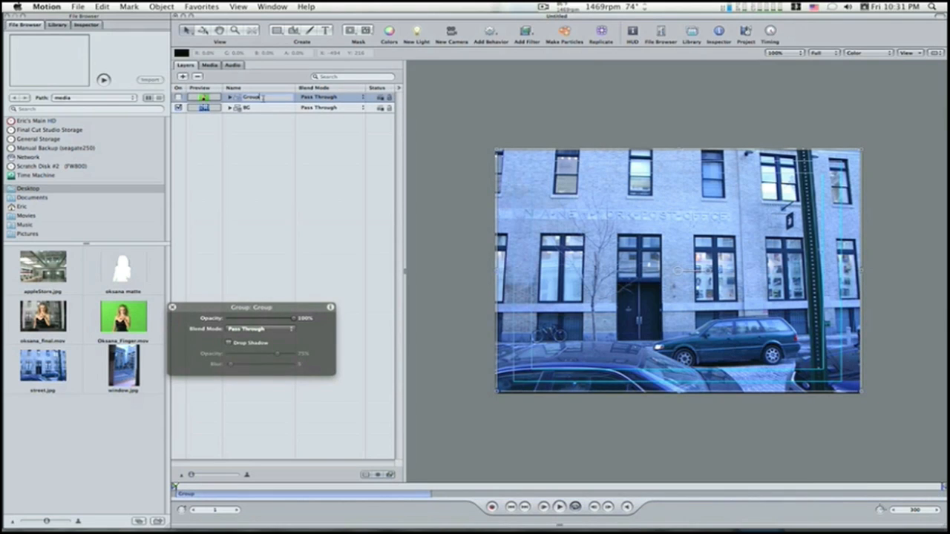
pyautogui.write('G')
pyautogui.write('ksana')
pyautogui.press('Return')
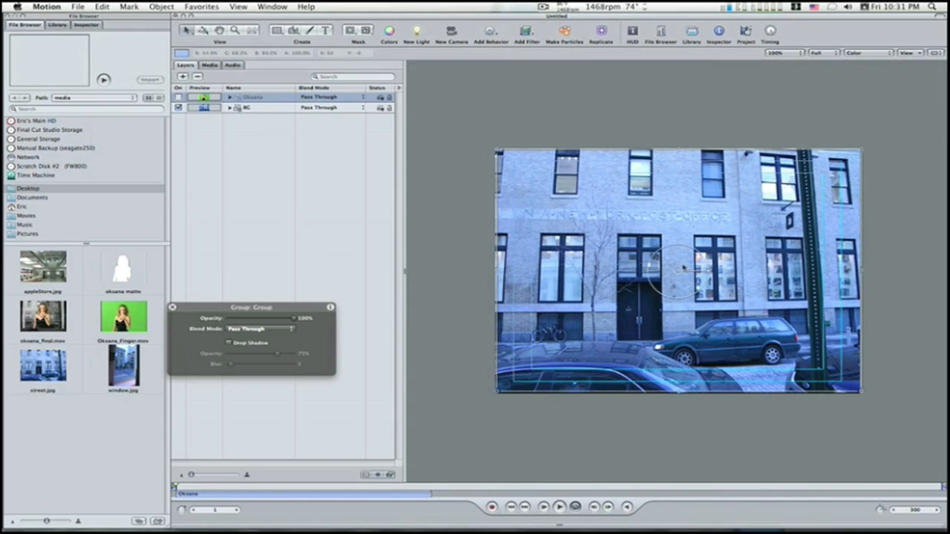
# Step: Apply a Sepia color correction filter to the street image in the BG group with an amount of 0.60
pyautogui.click(231, 108)
pyautogui.click(254, 119)
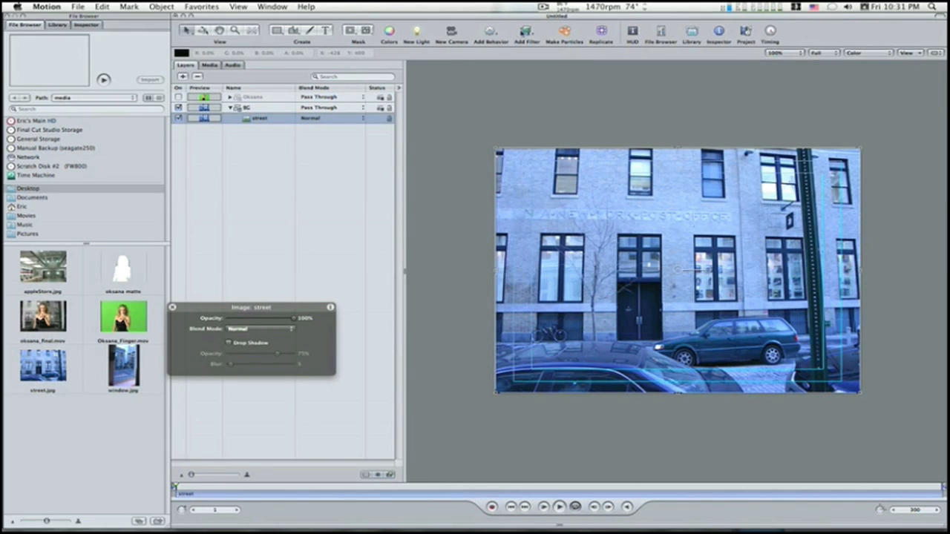
pyautogui.click(524, 32)
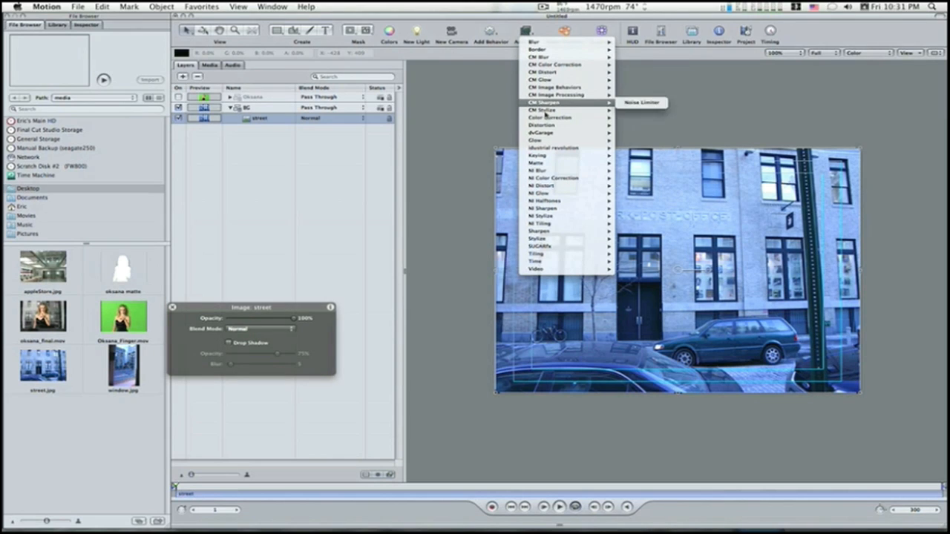
pyautogui.moveTo(586, 115)
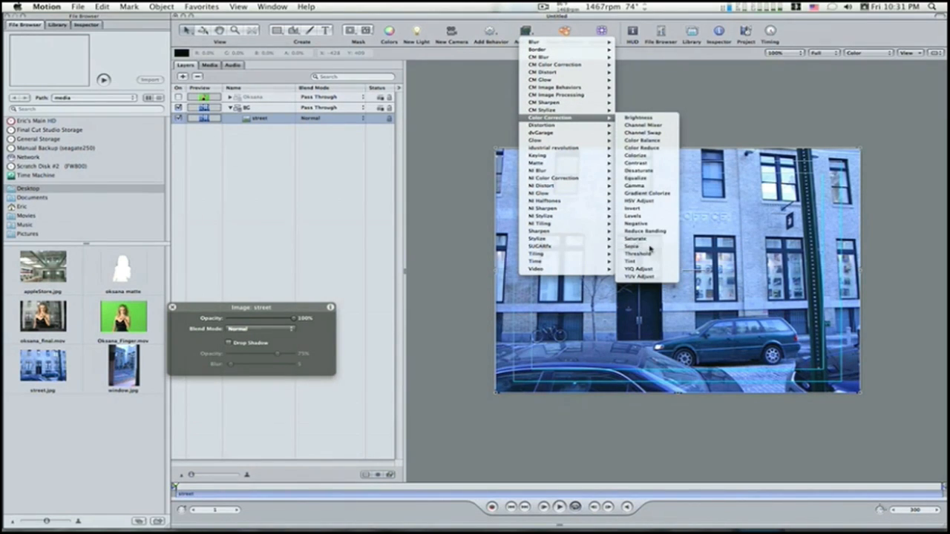
pyautogui.click(650, 247)
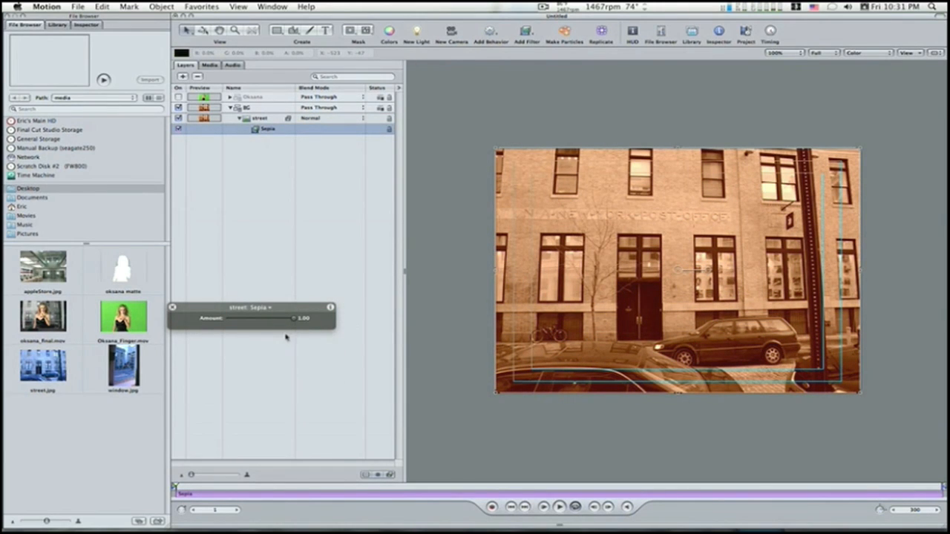
pyautogui.moveTo(290, 322); pyautogui.dragTo(264, 324)
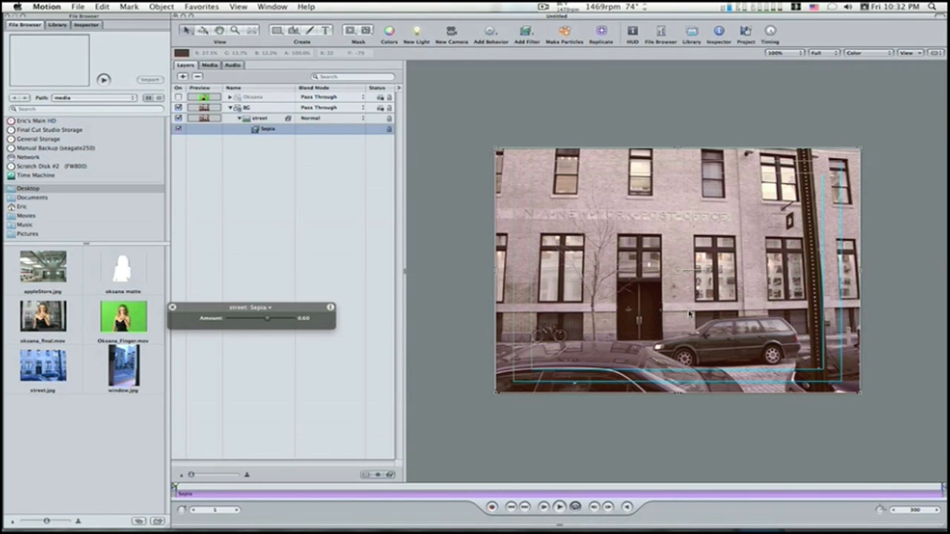
# Step: Add a Desaturate color correction filter to the street image and lower its desaturation to a partial amount
pyautogui.click(250, 119)
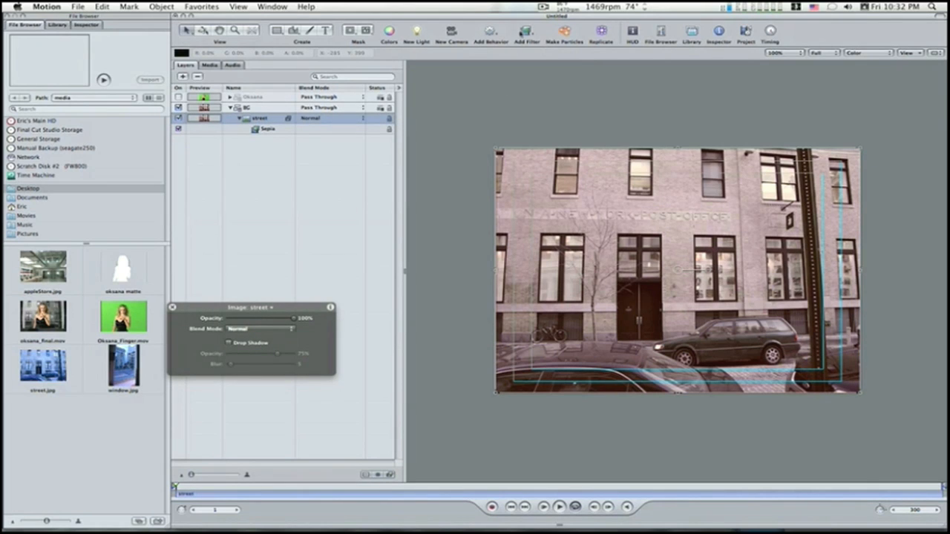
pyautogui.click(524, 32)
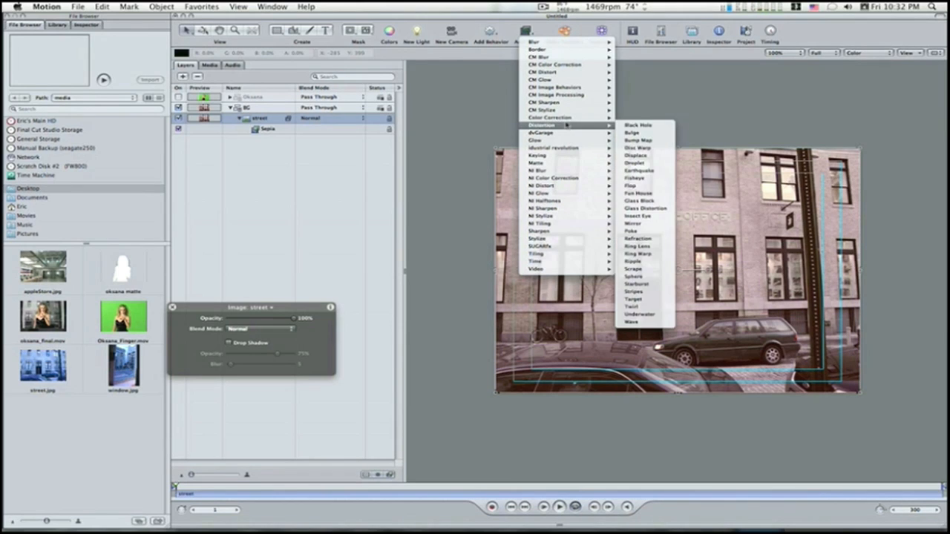
pyautogui.moveTo(567, 118)
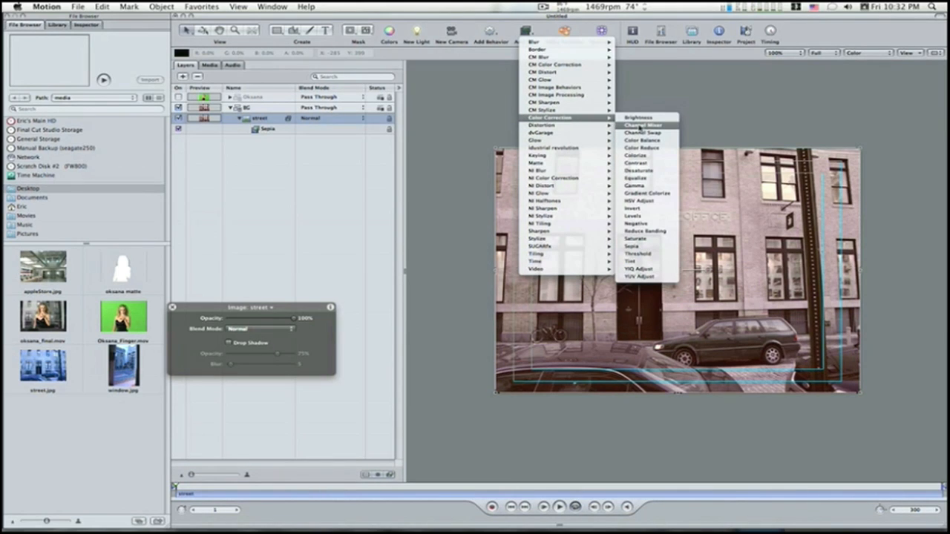
pyautogui.click(639, 171)
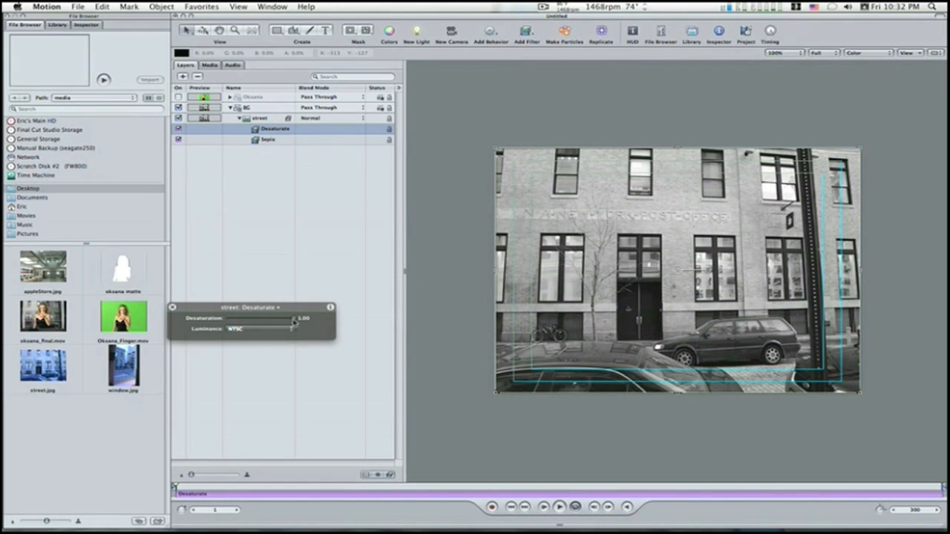
pyautogui.moveTo(294, 319); pyautogui.dragTo(248, 319)
# Step: Draw a closed, angular Bezier shape over the lower and right parts of the street image, extending beyond the frame edges
pyautogui.click(295, 31)
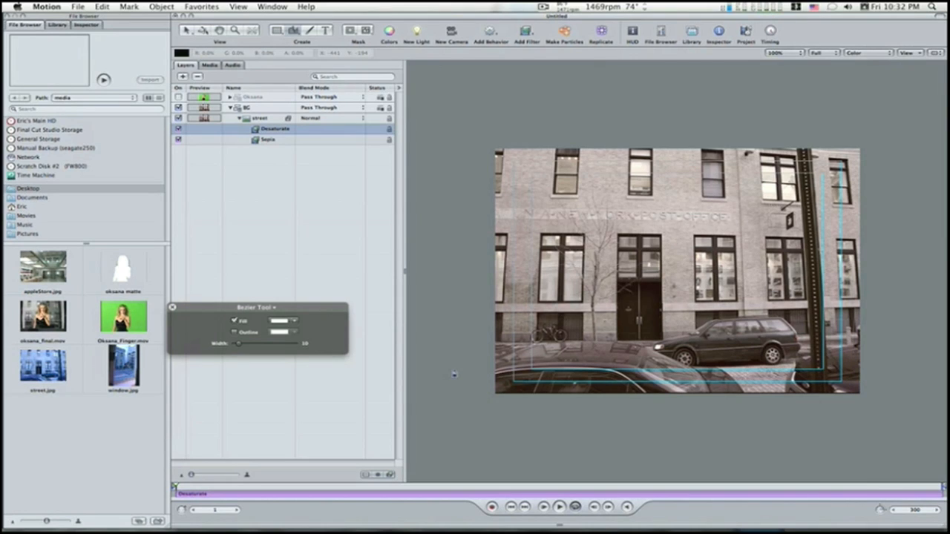
pyautogui.moveTo(451, 373); pyautogui.dragTo(545, 301)
pyautogui.click(566, 266)
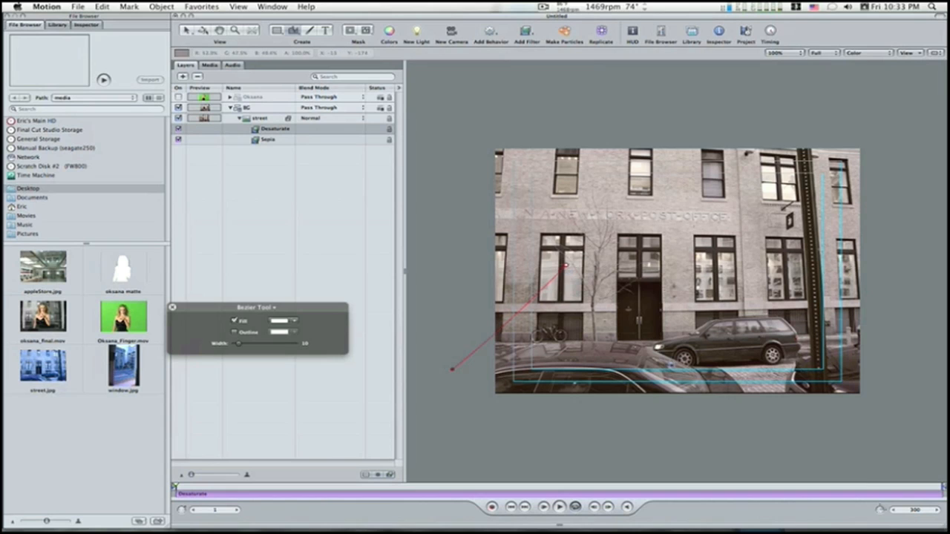
pyautogui.moveTo(684, 364); pyautogui.dragTo(751, 276)
pyautogui.click(659, 202)
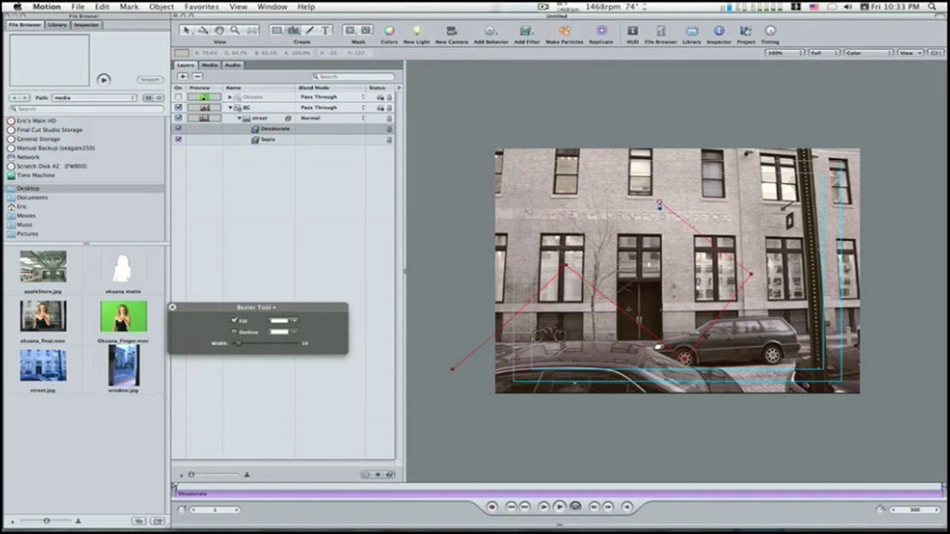
pyautogui.moveTo(760, 126); pyautogui.dragTo(890, 125)
pyautogui.click(898, 413)
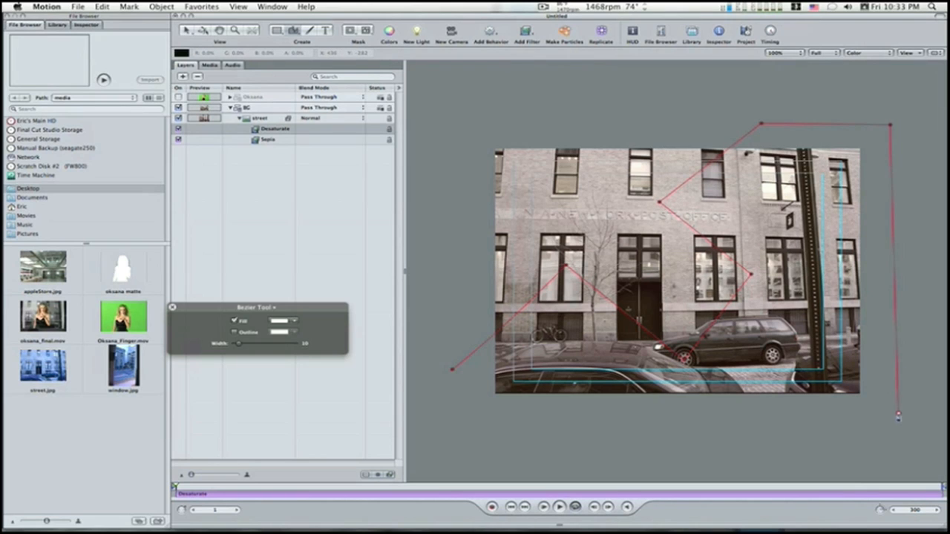
pyautogui.click(459, 423)
pyautogui.click(452, 369)
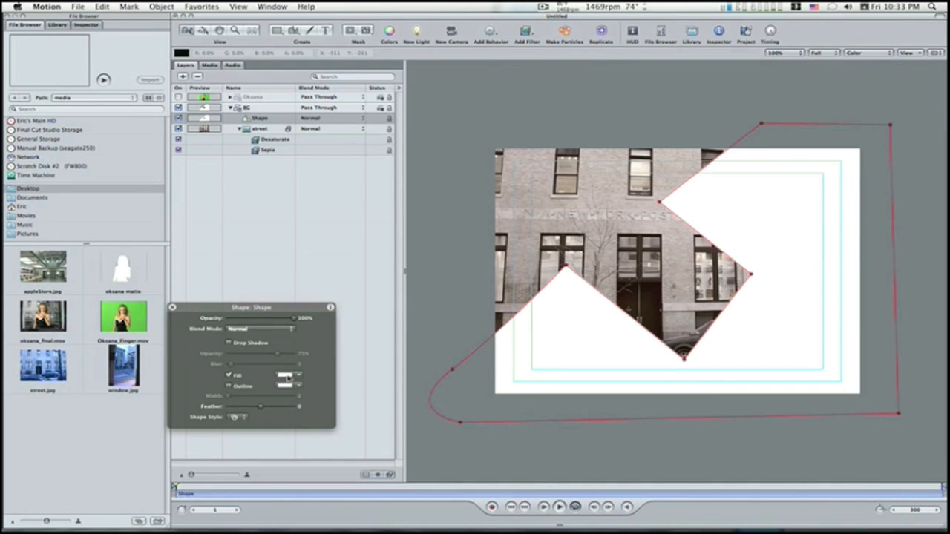
# Step: Style the Bezier shape as a soft shadow with a black fill, 58% opacity and a feather of 15
pyautogui.moveTo(289, 377); pyautogui.dragTo(335, 417)
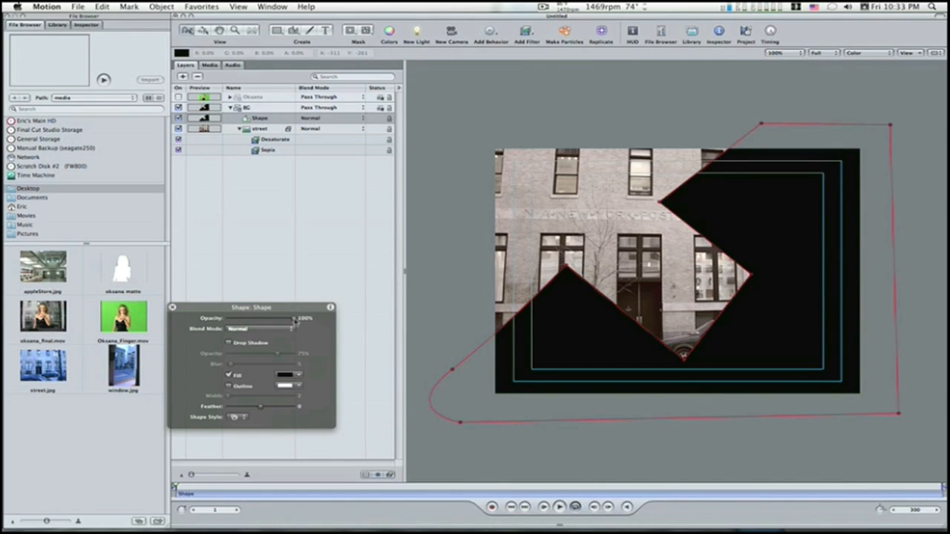
pyautogui.moveTo(295, 319); pyautogui.dragTo(277, 320)
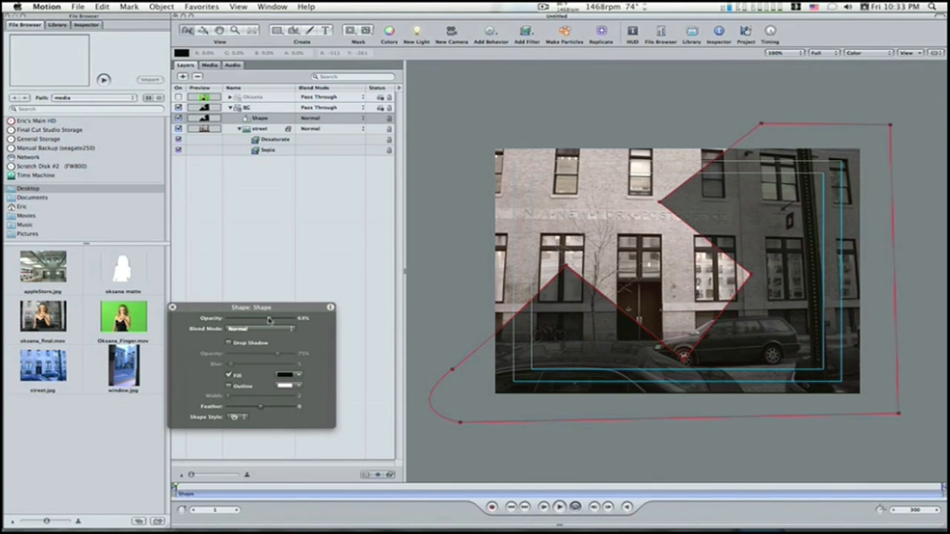
pyautogui.moveTo(268, 319); pyautogui.dragTo(264, 320)
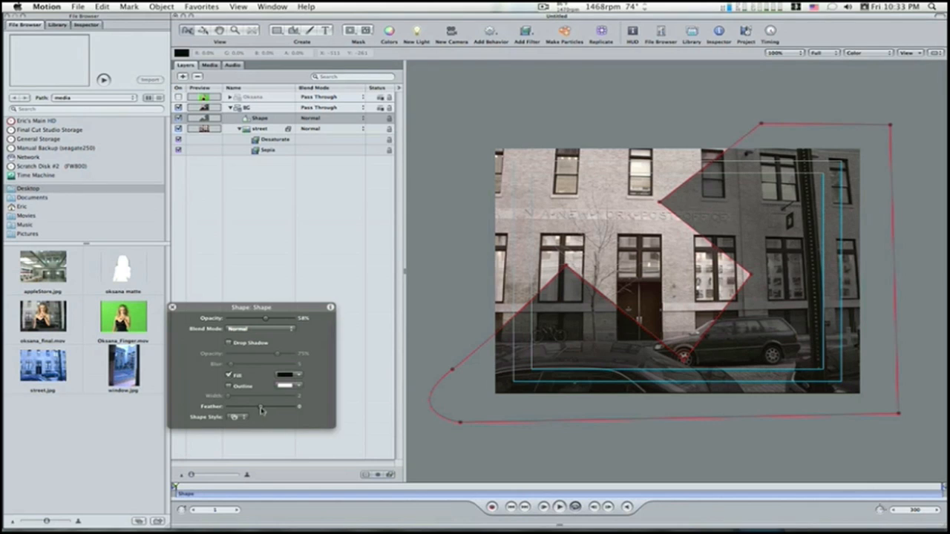
pyautogui.moveTo(261, 410); pyautogui.dragTo(266, 411)
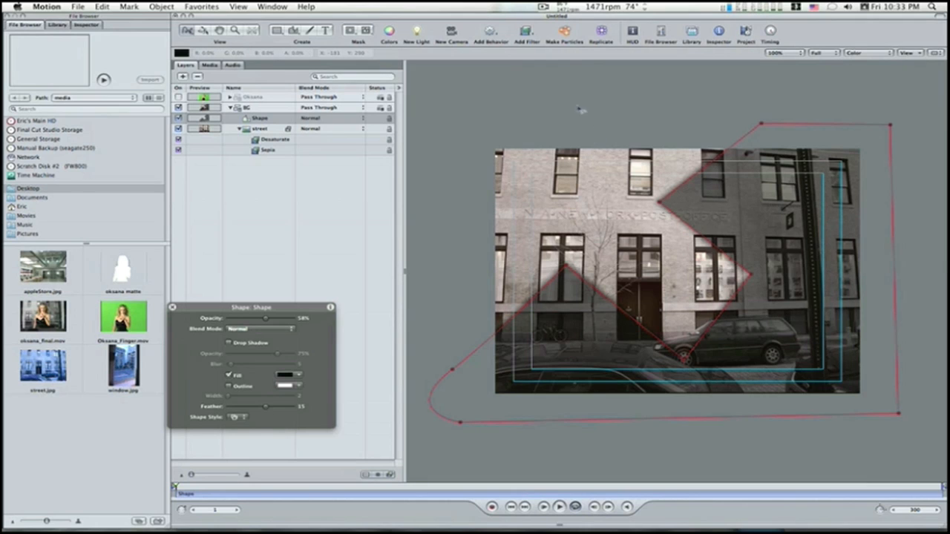
# Step: Add a Gaussian Blur filter with an amount of 33 to the black shadow shape in the BG group
pyautogui.click(530, 34)
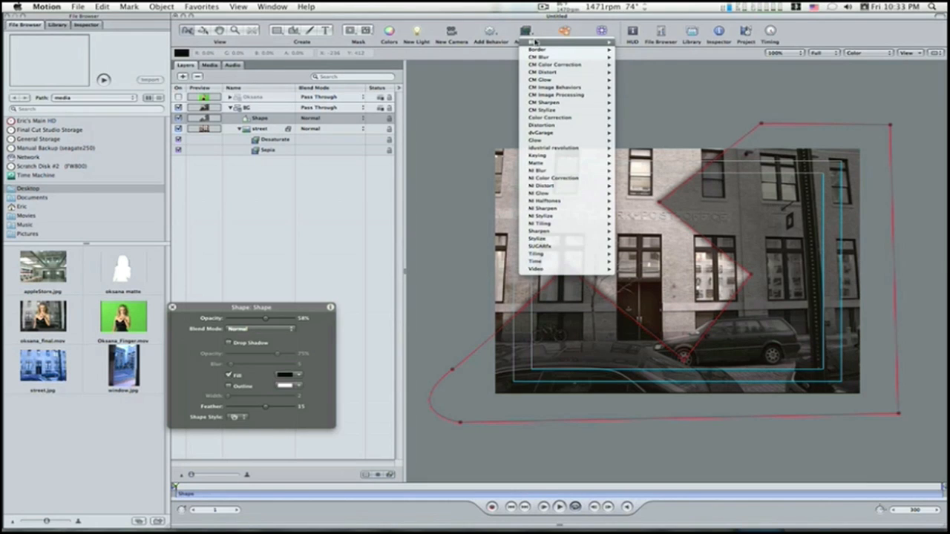
pyautogui.moveTo(538, 42)
pyautogui.click(642, 80)
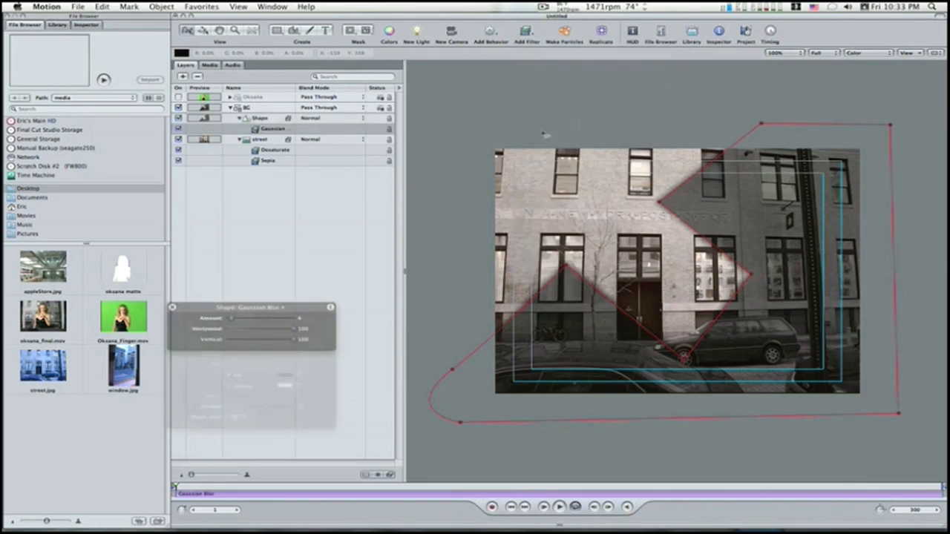
pyautogui.moveTo(232, 319); pyautogui.dragTo(263, 324)
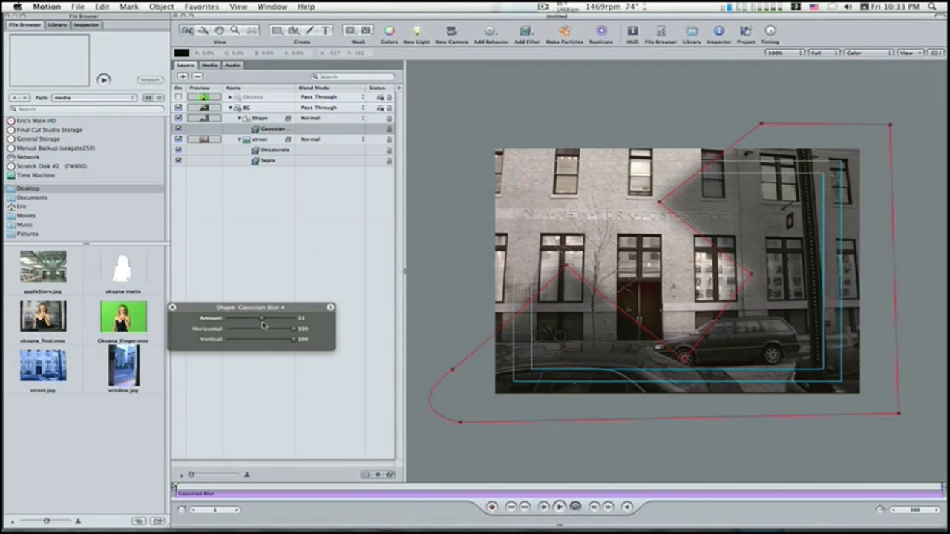
pyautogui.click(361, 248)
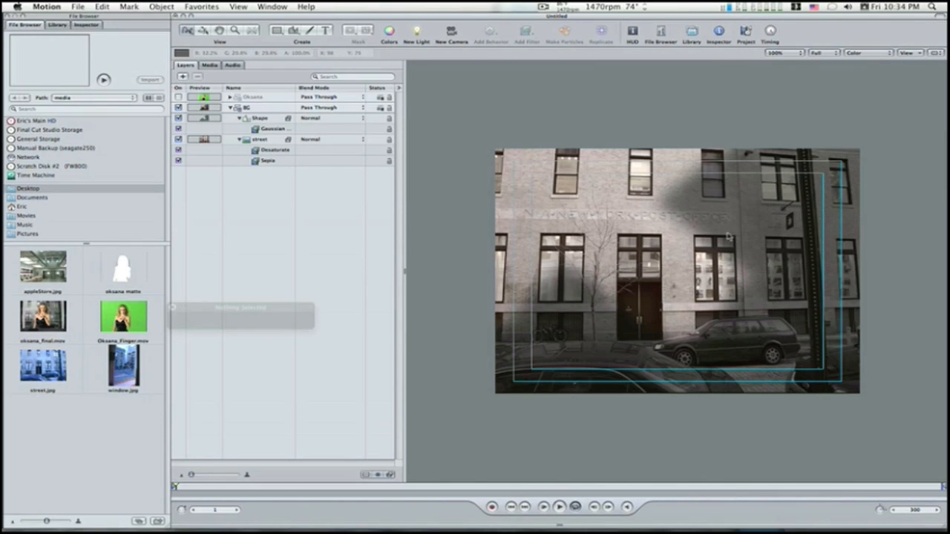
# Step: Apply a Primatte RT keying filter to the woman's green-screen clip and turn on its group's visibility
pyautogui.click(230, 107)
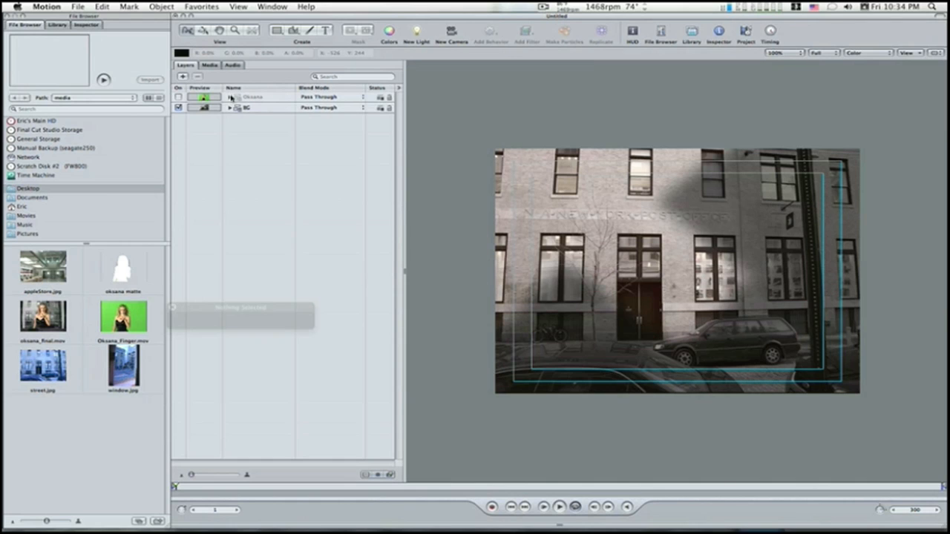
pyautogui.click(230, 97)
pyautogui.click(246, 111)
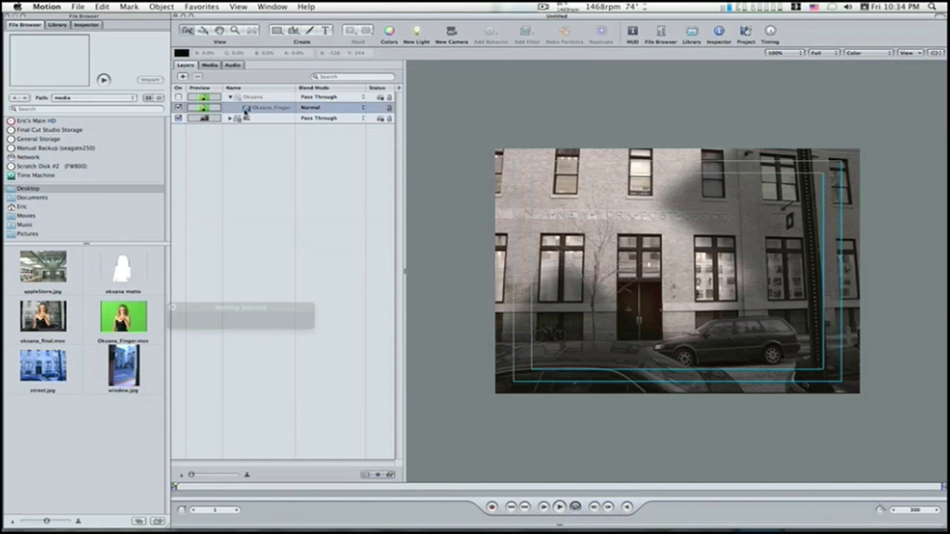
pyautogui.click(530, 38)
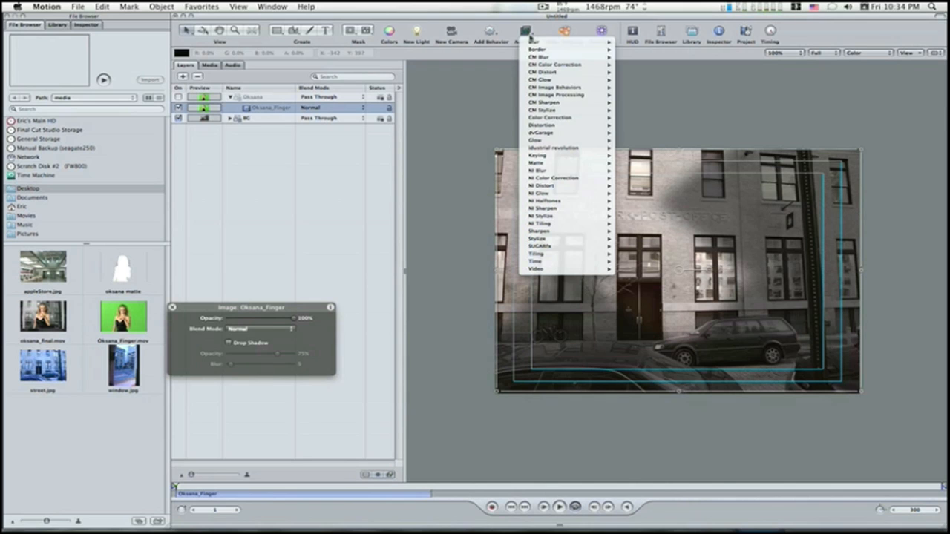
pyautogui.moveTo(547, 149)
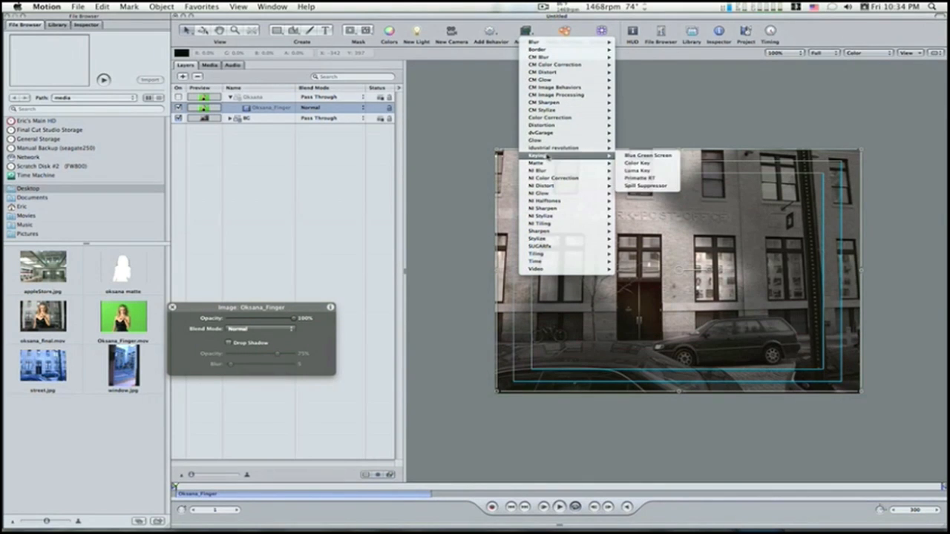
pyautogui.click(664, 179)
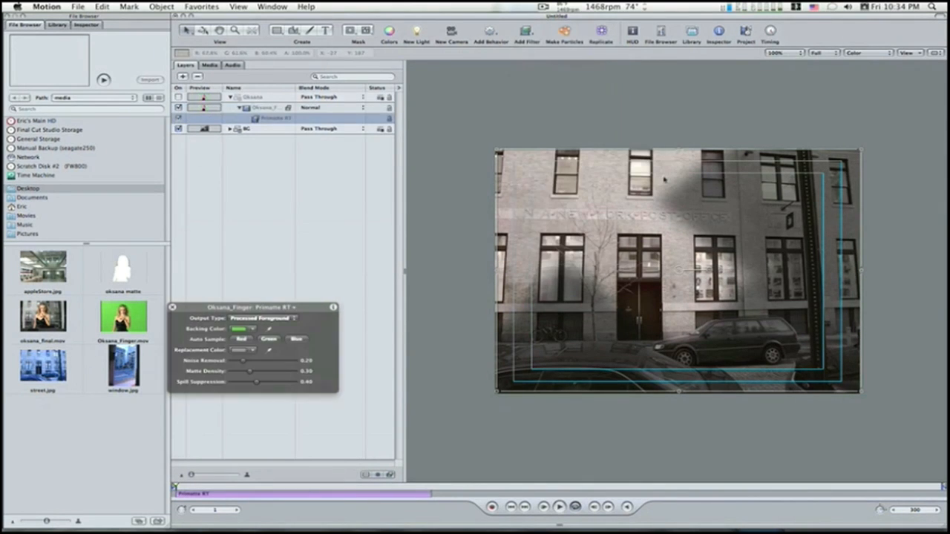
pyautogui.click(178, 97)
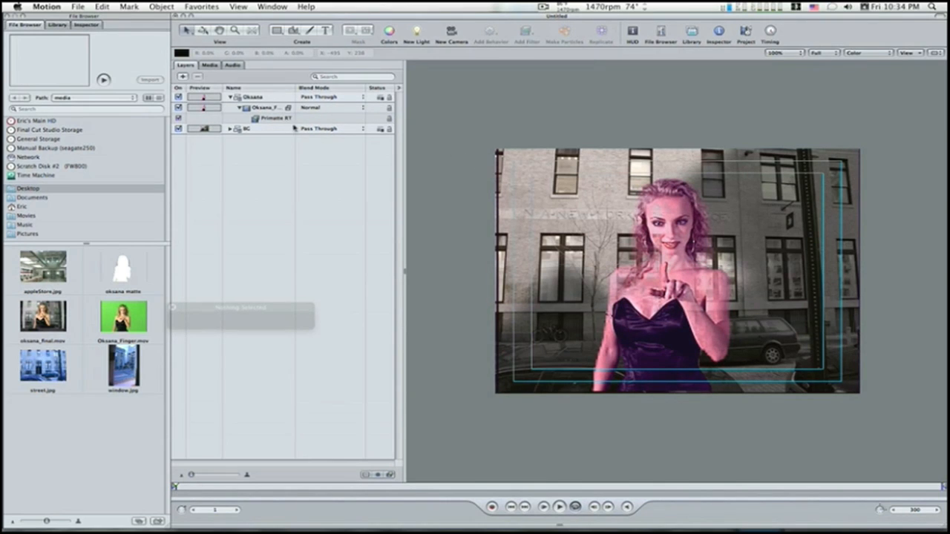
# Step: Tune the Primatte RT key to noise removal 0.08, matte density 0.18 and spill suppression 0.31
pyautogui.click(281, 120)
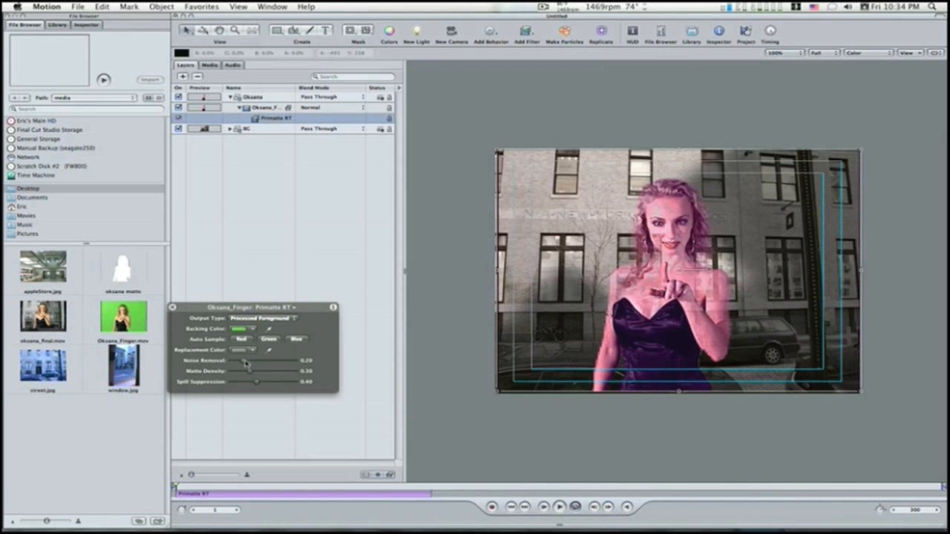
pyautogui.moveTo(244, 361); pyautogui.dragTo(256, 384)
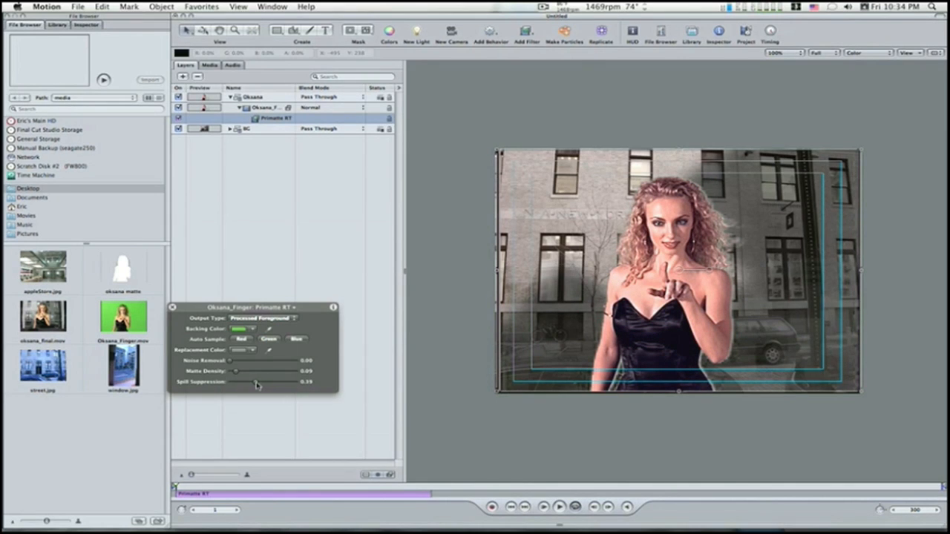
pyautogui.moveTo(236, 375)
pyautogui.mouseDown()
pyautogui.moveTo(252, 376)
pyautogui.moveTo(241, 376)
pyautogui.mouseUp()
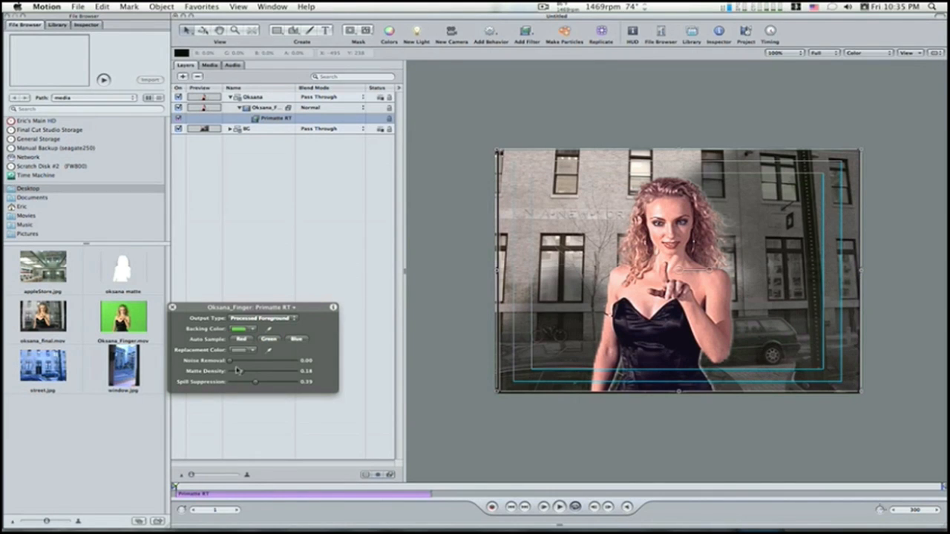
pyautogui.moveTo(230, 361); pyautogui.dragTo(236, 364)
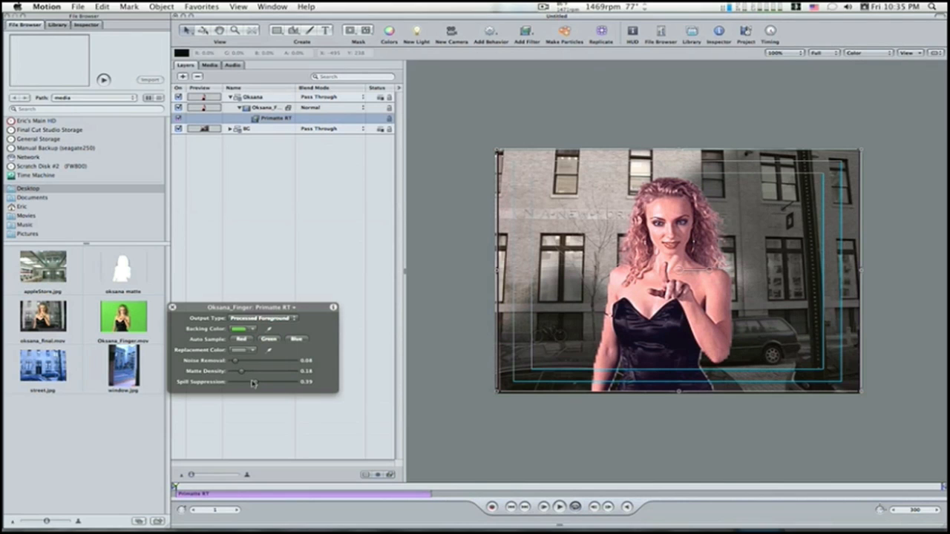
pyautogui.moveTo(254, 383); pyautogui.dragTo(251, 385)
# Step: Examine the keyed edges along the woman's arm and dress up close against the street background
pyautogui.scroll(10, 599, 364)
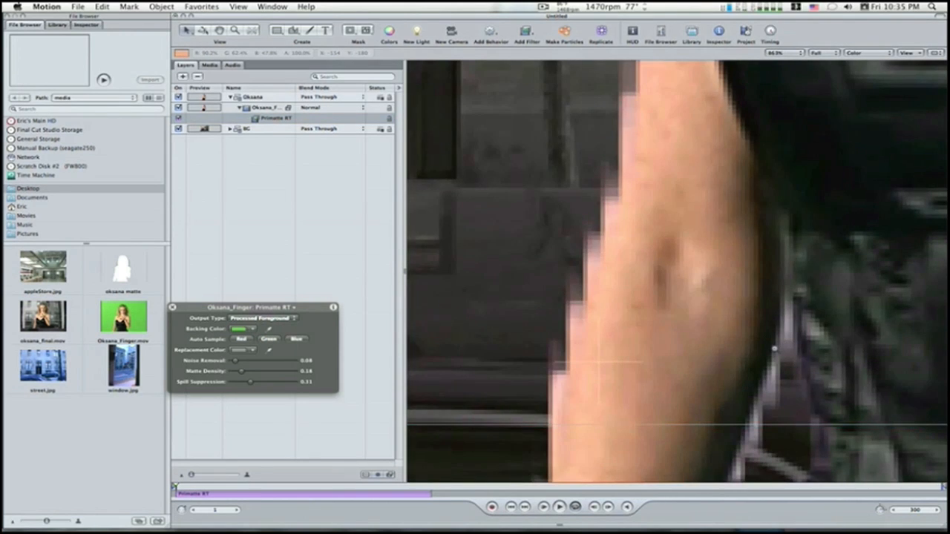
pyautogui.moveTo(773, 349); pyautogui.dragTo(772, 347)
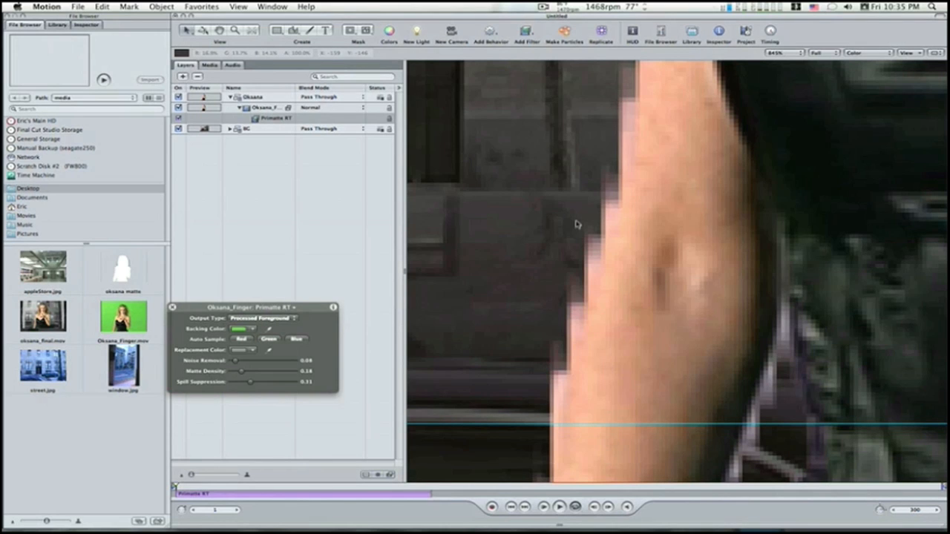
pyautogui.moveTo(599, 230); pyautogui.dragTo(564, 227)
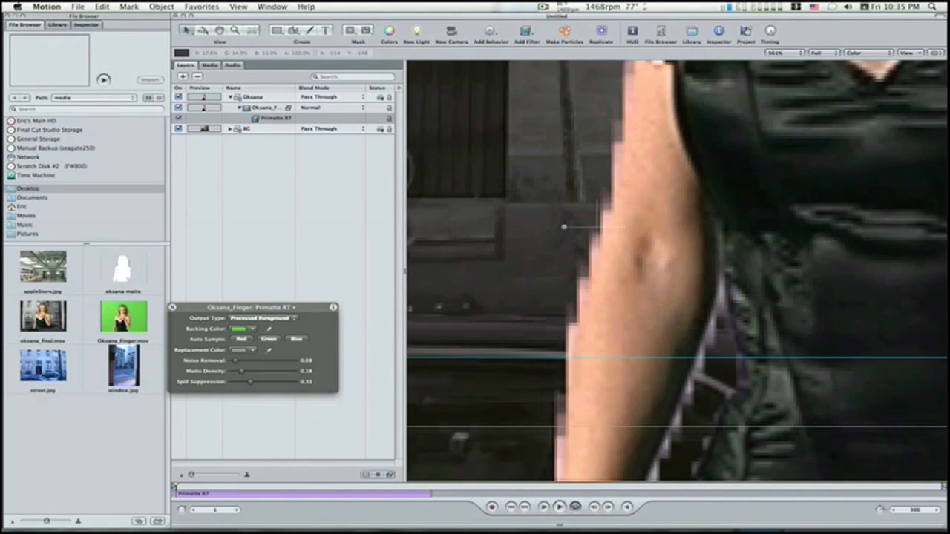
pyautogui.moveTo(639, 233); pyautogui.dragTo(541, 230)
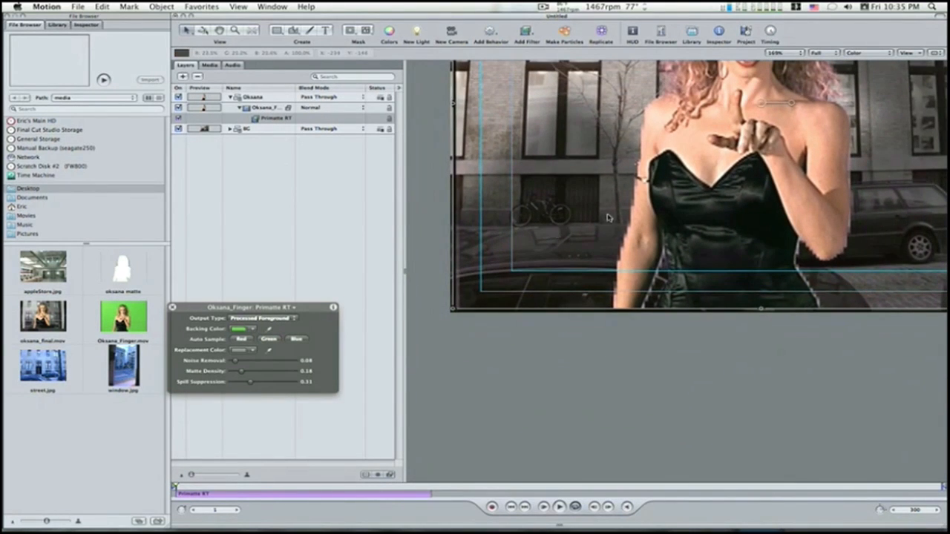
pyautogui.moveTo(607, 217); pyautogui.dragTo(591, 360)
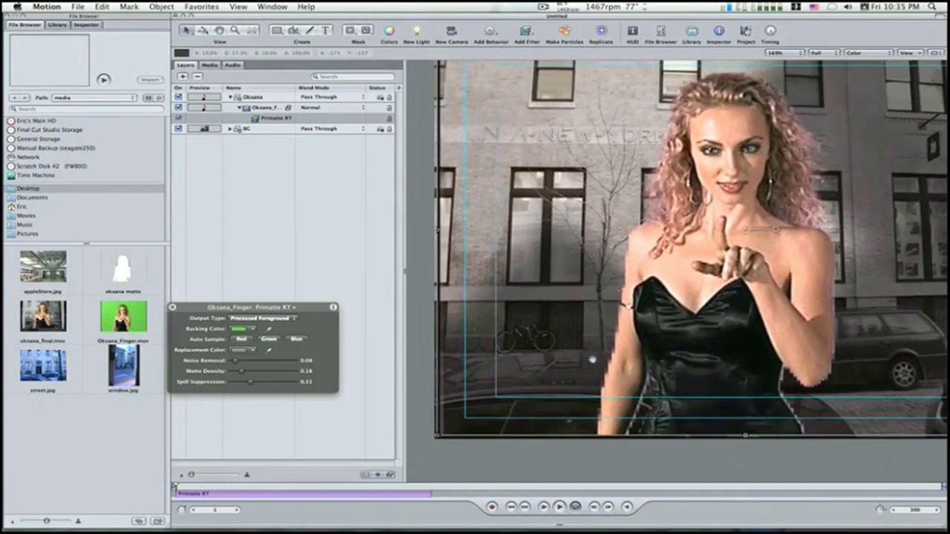
pyautogui.hotkey('shift', 'z')
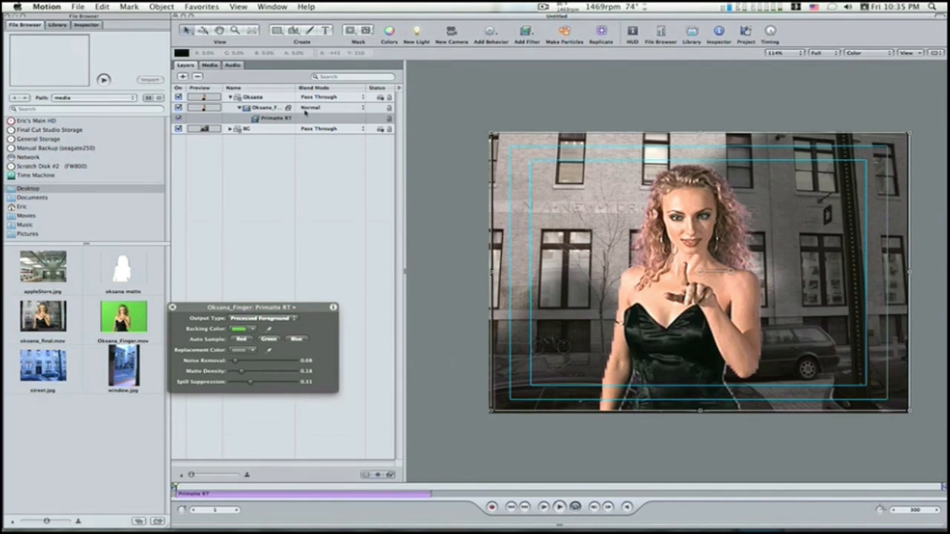
# Step: Add a Channel Blur filter to the keyed clip on top of its Primatte RT filter
pyautogui.click(272, 109)
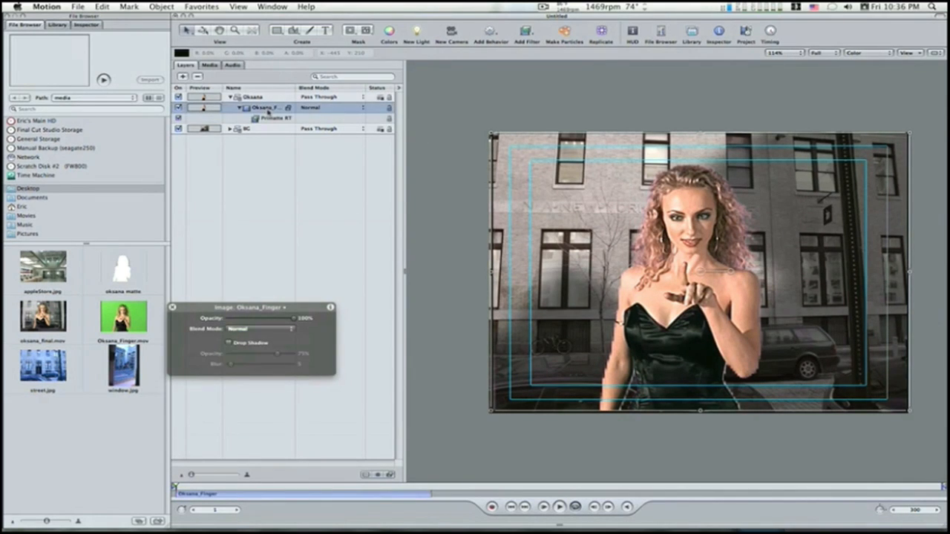
pyautogui.click(529, 33)
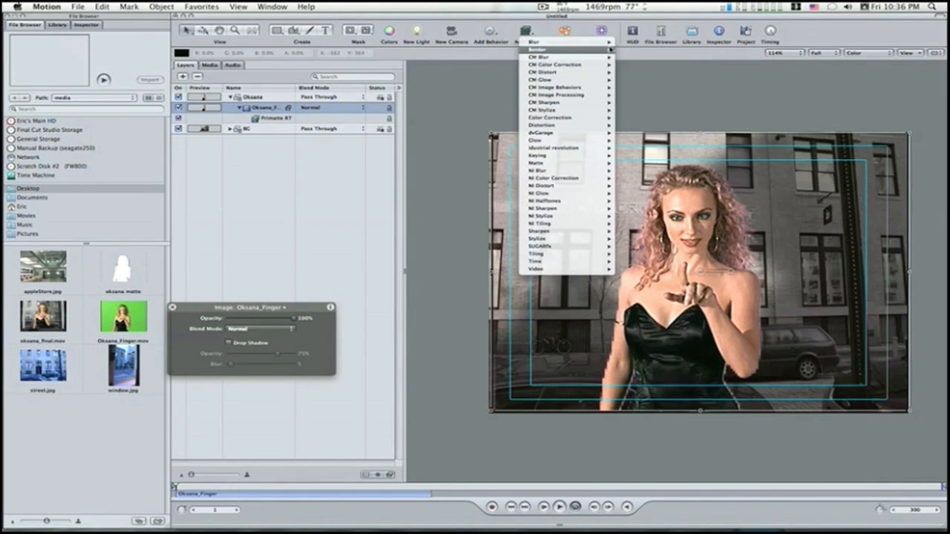
pyautogui.moveTo(593, 43)
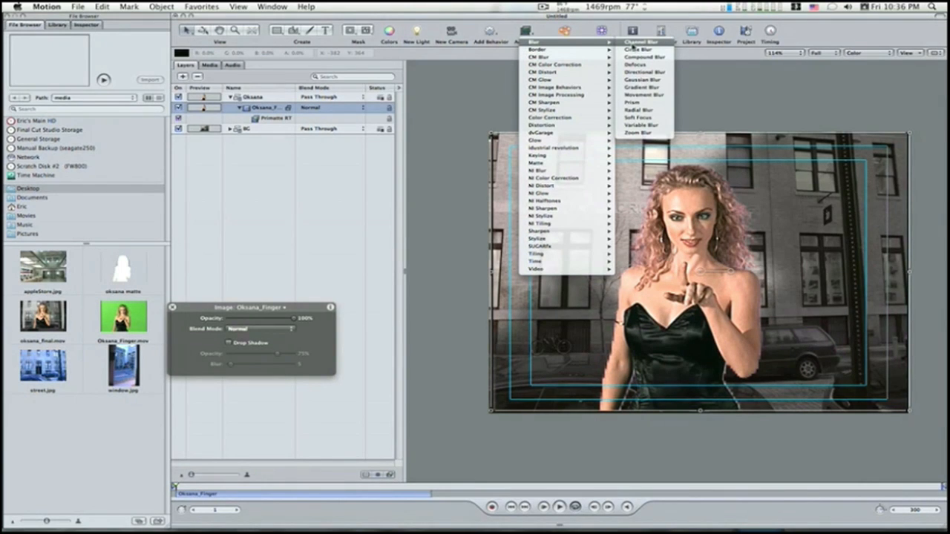
pyautogui.click(634, 43)
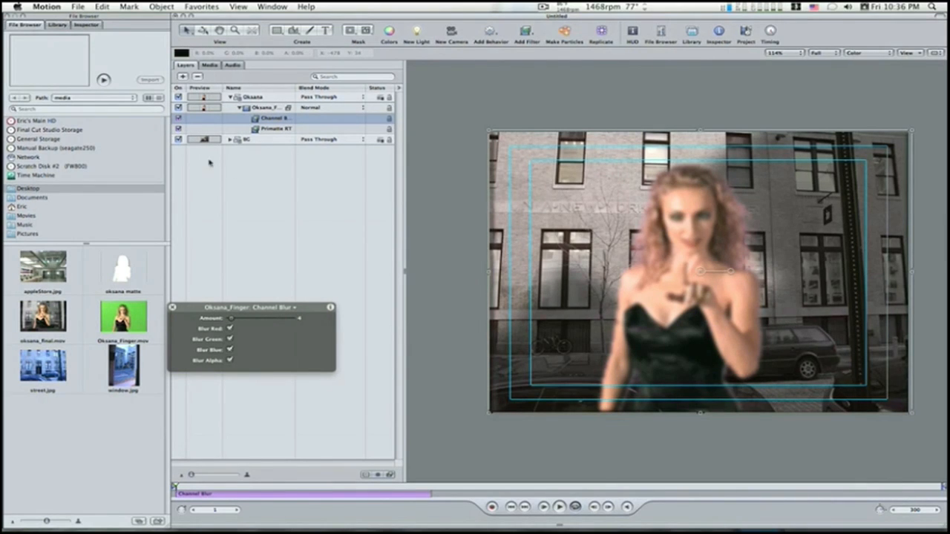
# Step: Check the blurred clip's matte in the alpha channel with the BG group hidden, and restore the color view and background
pyautogui.click(179, 140)
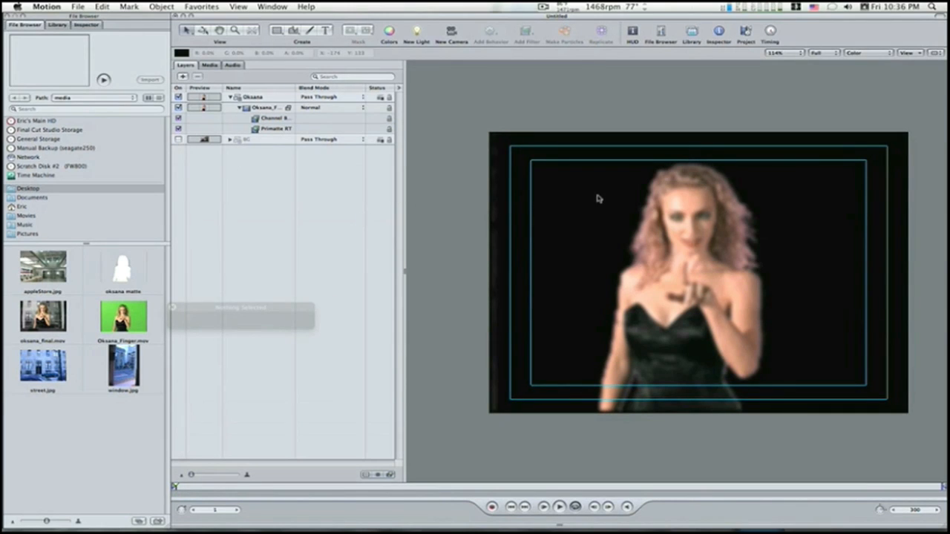
pyautogui.hotkey('shift', 'a')
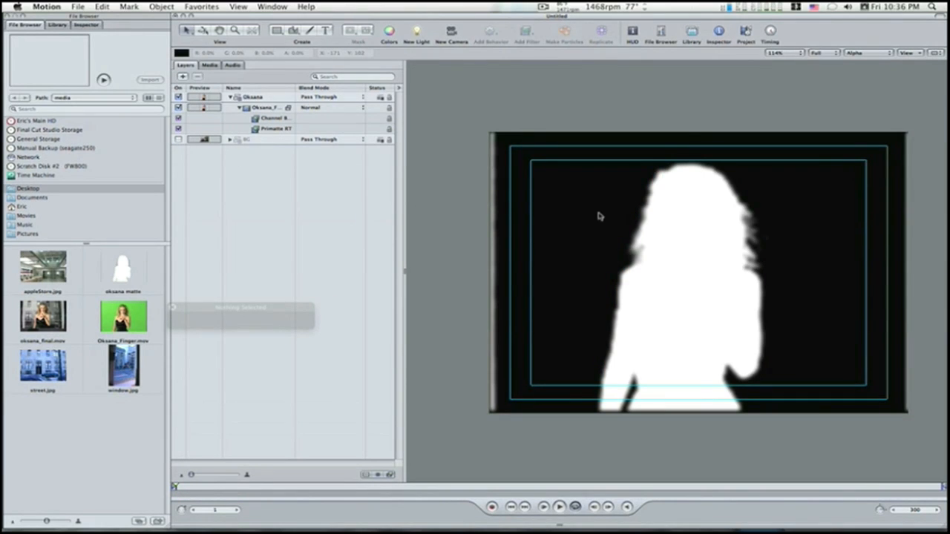
pyautogui.click(263, 108)
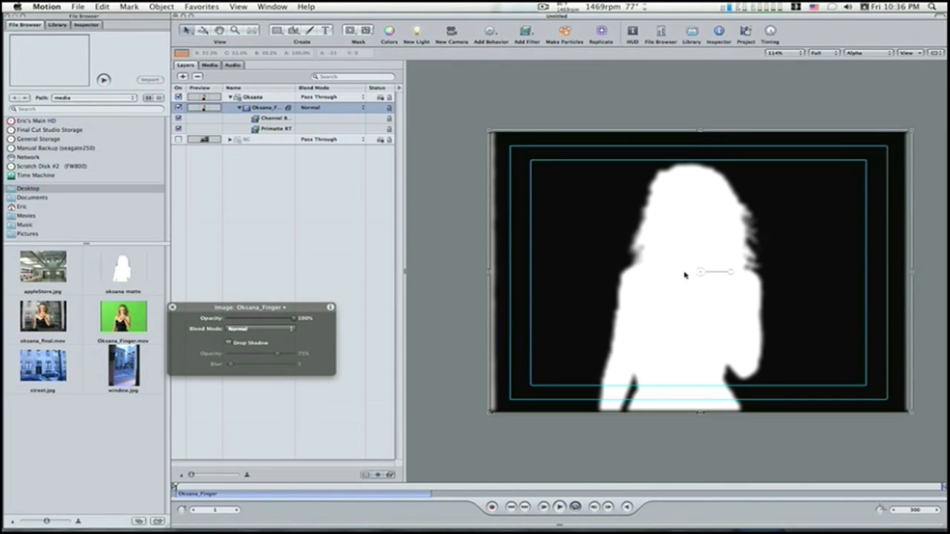
pyautogui.moveTo(697, 273); pyautogui.dragTo(699, 276)
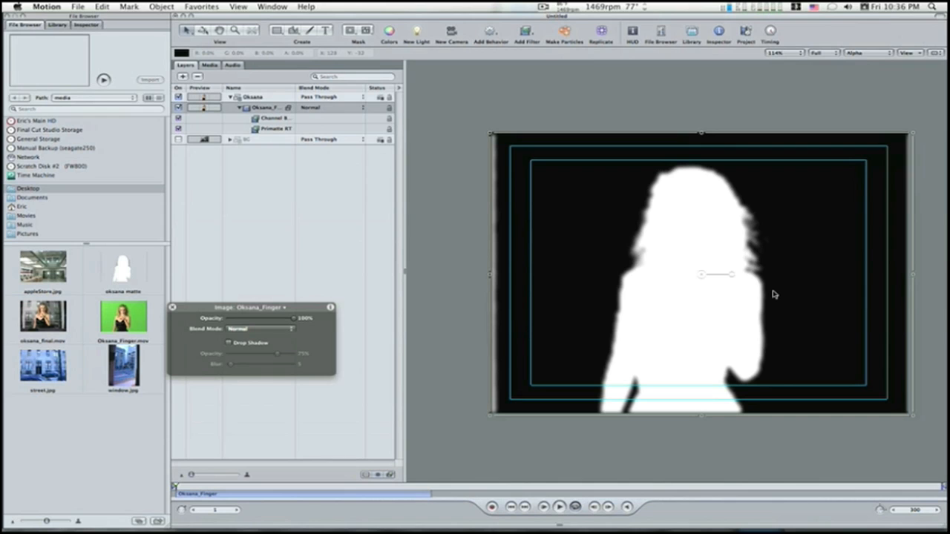
pyautogui.hotkey('shift', 'c')
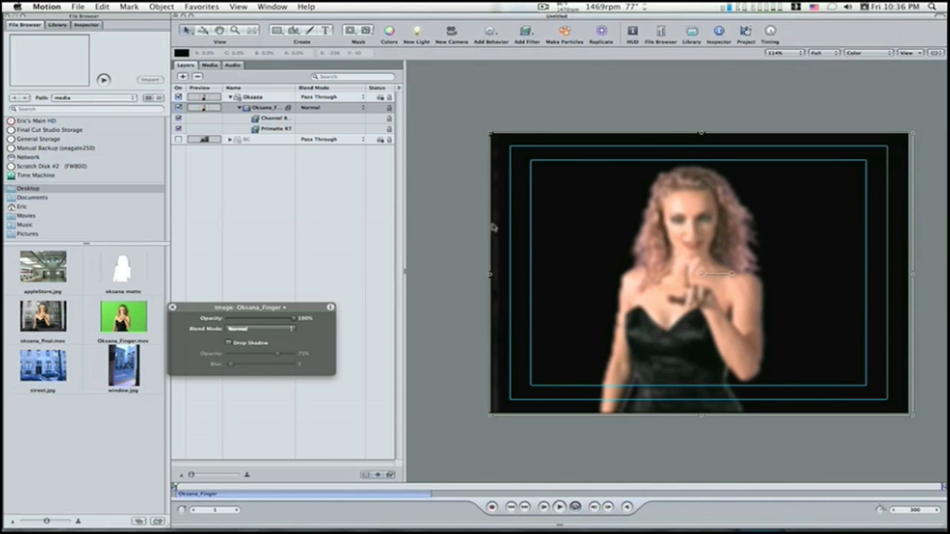
pyautogui.click(178, 140)
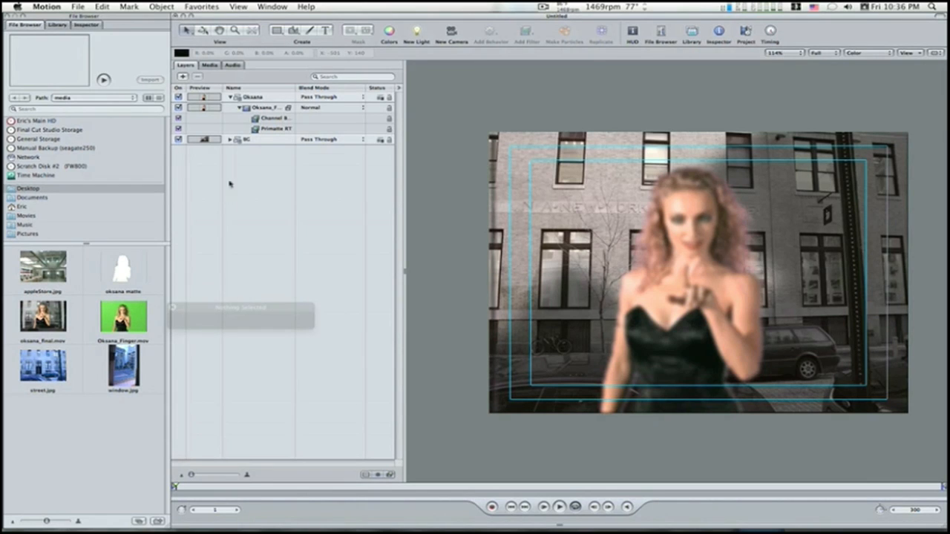
# Step: Place a second copy of the green-screen clip in a new group above the keyed clip's group, and rename the keyed group Matte
pyautogui.click(230, 97)
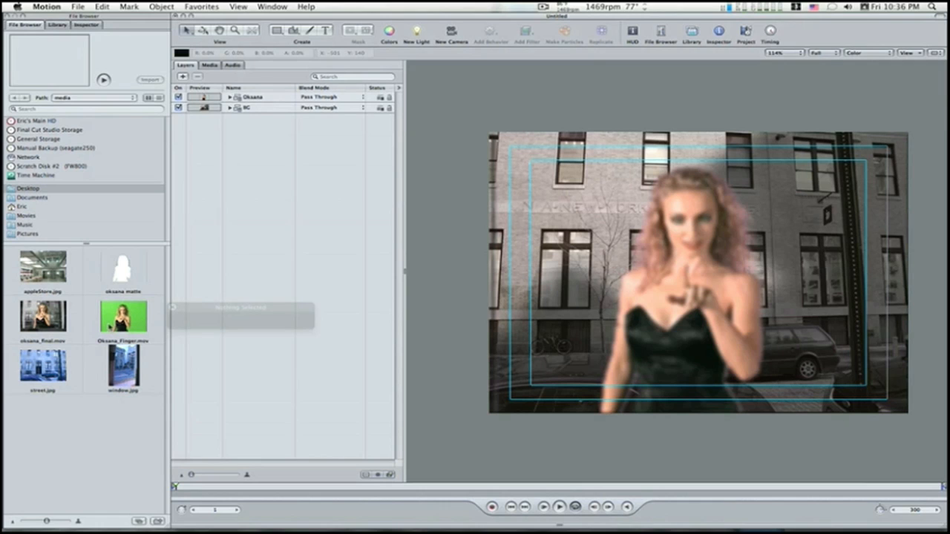
pyautogui.moveTo(170, 310); pyautogui.dragTo(297, 264)
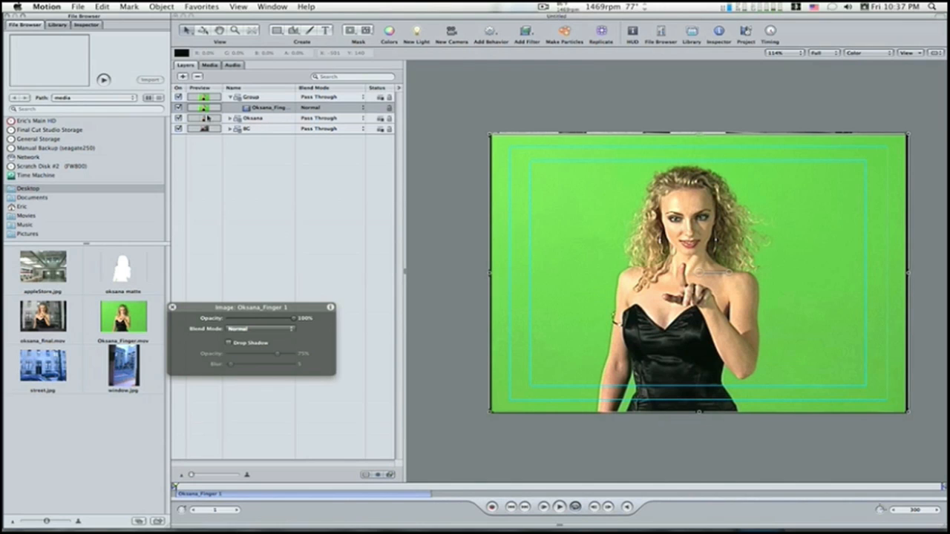
pyautogui.click(261, 120)
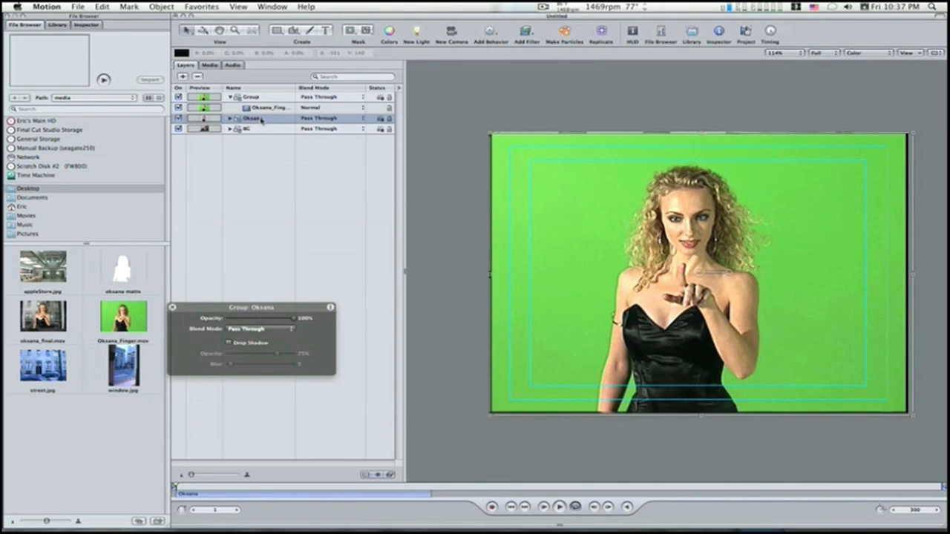
pyautogui.click(261, 120)
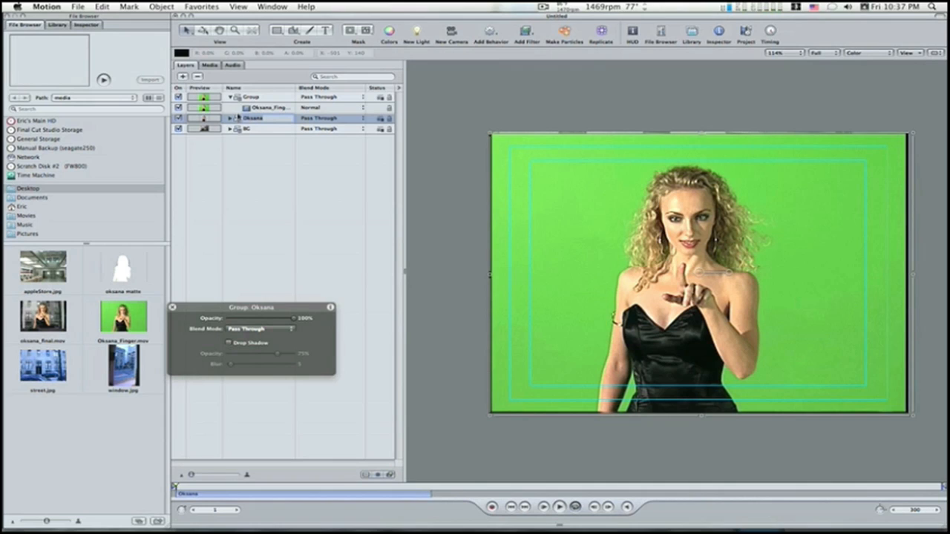
pyautogui.write('Matte')
pyautogui.press('Return')
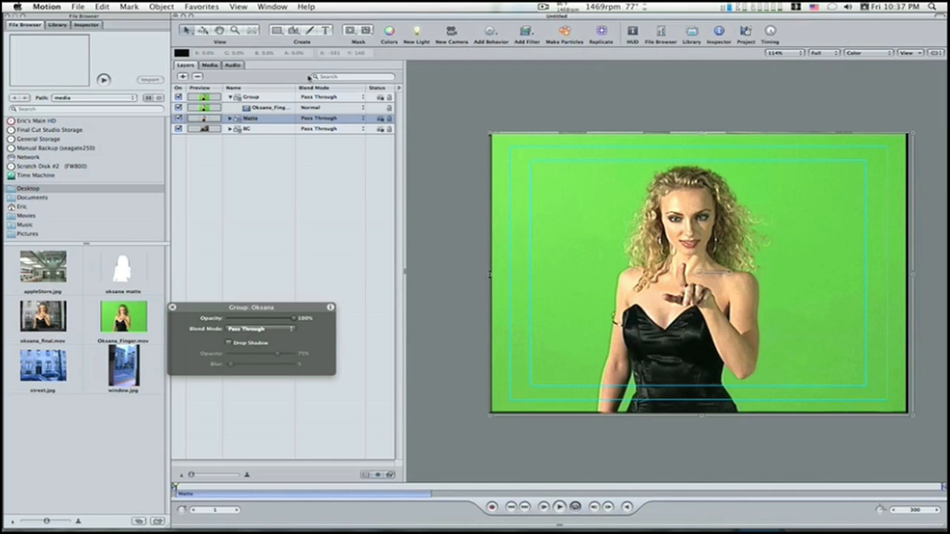
# Step: Rename the group holding the unkeyed green-screen clip with the woman's first name in lowercase, and collapse it
pyautogui.click(256, 98)
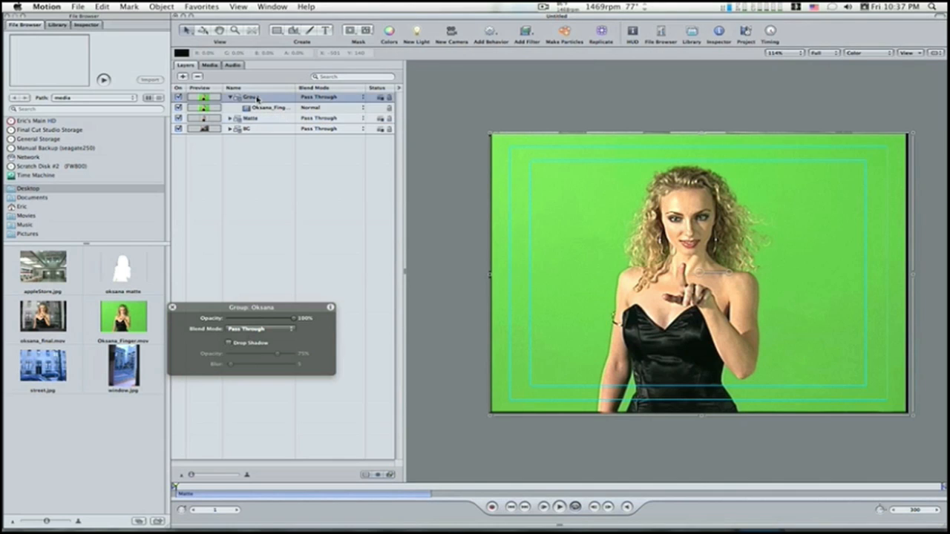
pyautogui.doubleClick(258, 98)
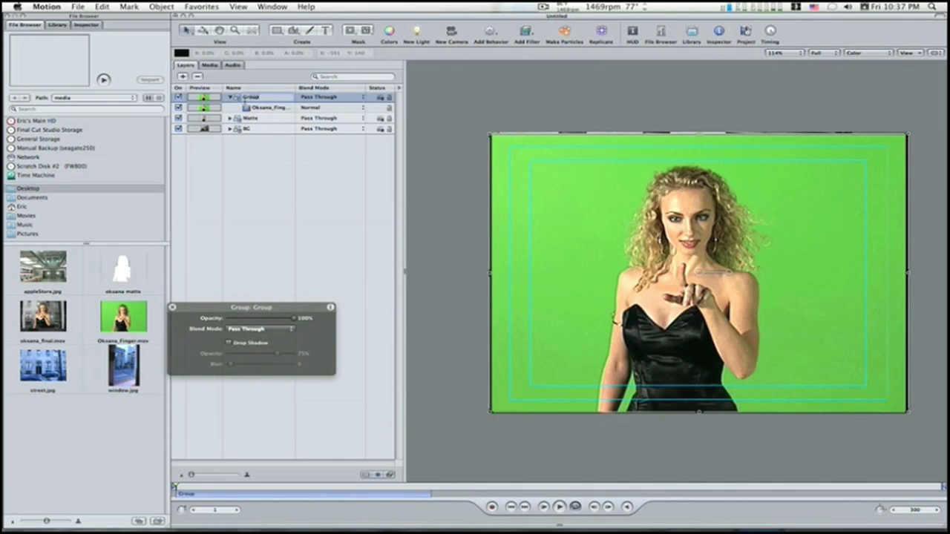
pyautogui.write('oksana')
pyautogui.press('Return')
pyautogui.click(231, 98)
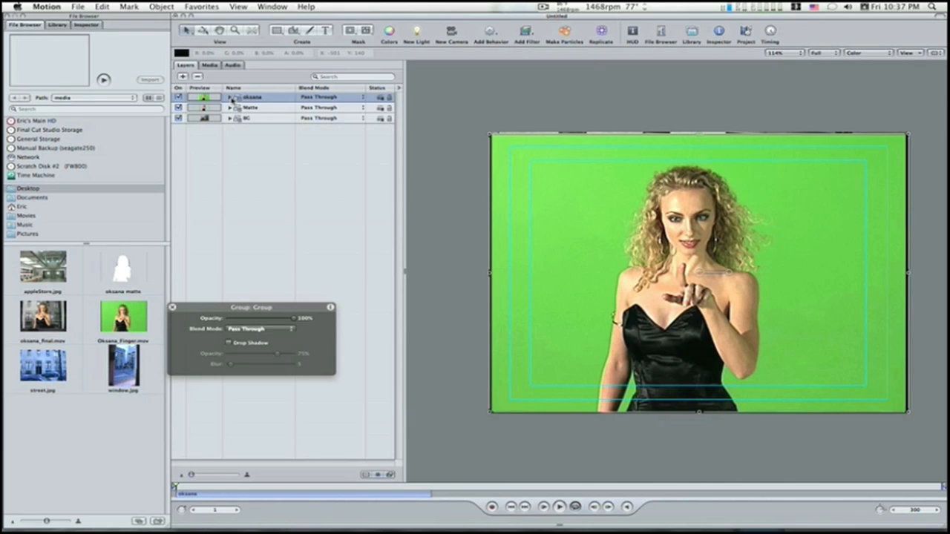
# Step: Place the Matte group directly above the unkeyed clip's group and set its blend mode to Stencil Alpha
pyautogui.moveTo(227, 108)
pyautogui.mouseDown()
pyautogui.moveTo(210, 124)
pyautogui.moveTo(199, 115)
pyautogui.moveTo(219, 110)
pyautogui.moveTo(209, 122)
pyautogui.moveTo(212, 114)
pyautogui.mouseUp()
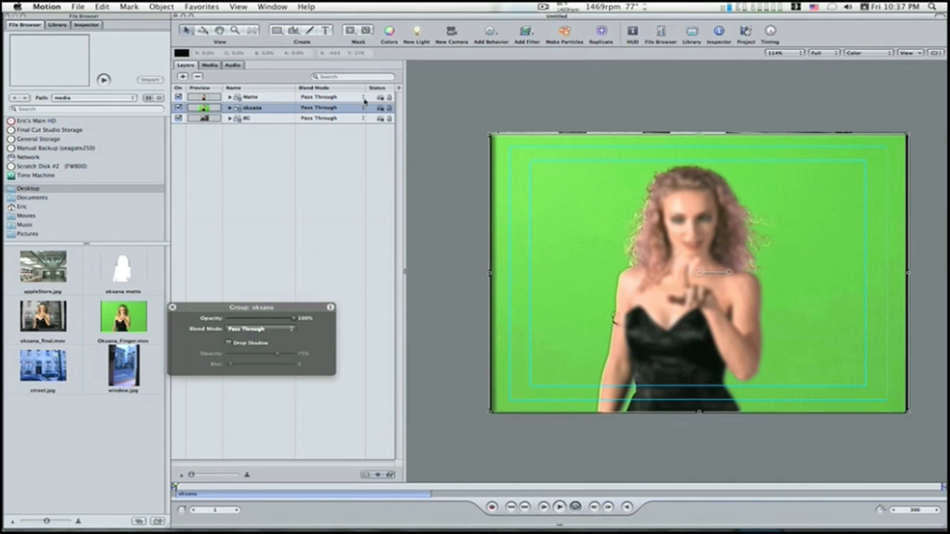
pyautogui.rightClick(276, 99)
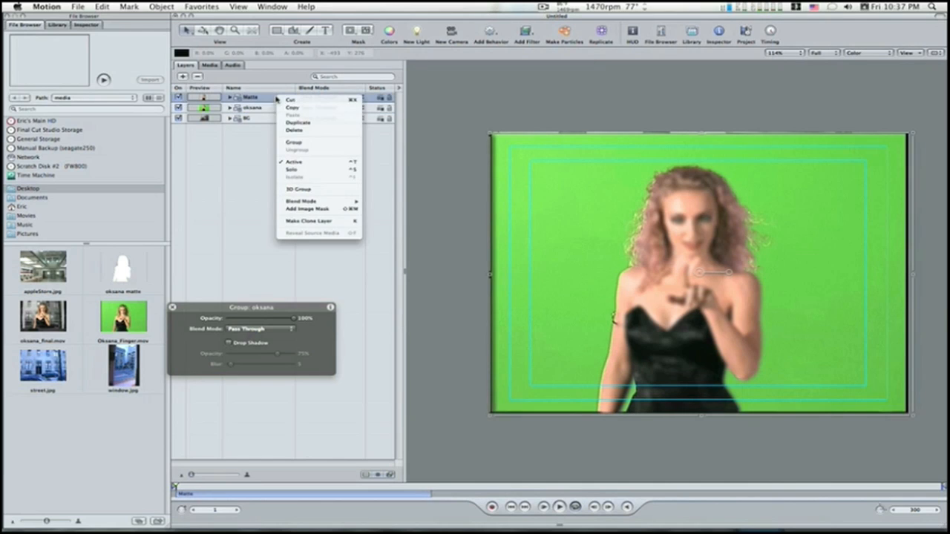
pyautogui.moveTo(310, 202)
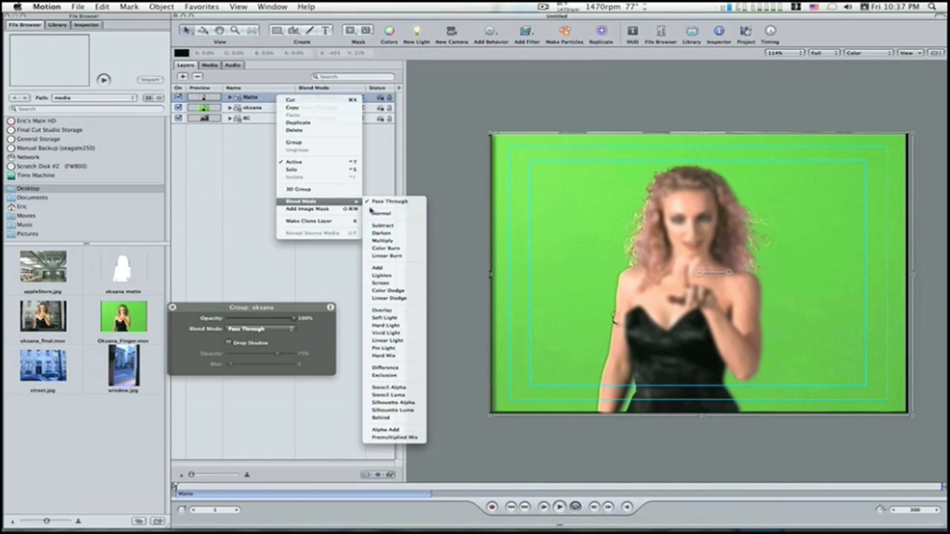
pyautogui.click(418, 388)
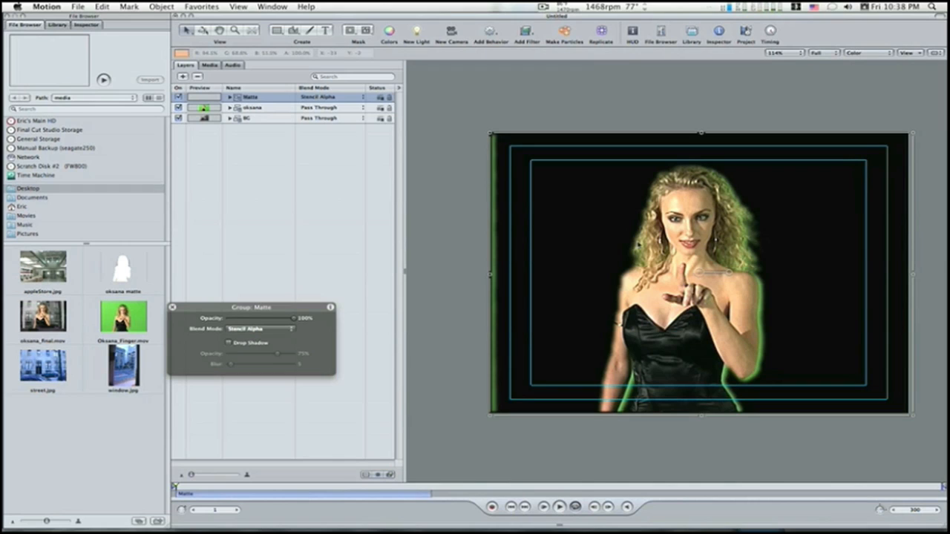
# Step: Group the Matte group and the unkeyed clip's group together, and name the new parent group Head Key
pyautogui.keyDown('shift'); pyautogui.click(262, 109); pyautogui.keyUp('shift')
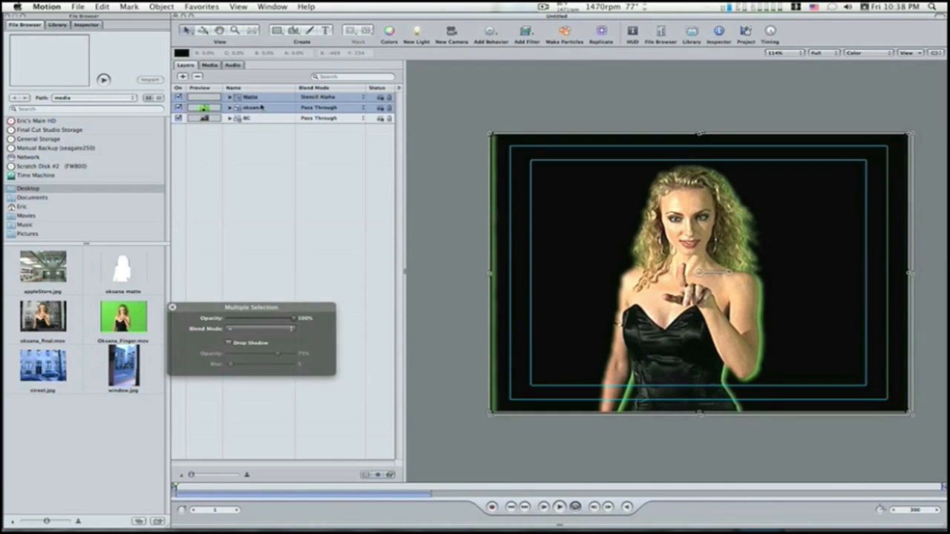
pyautogui.click(169, 6)
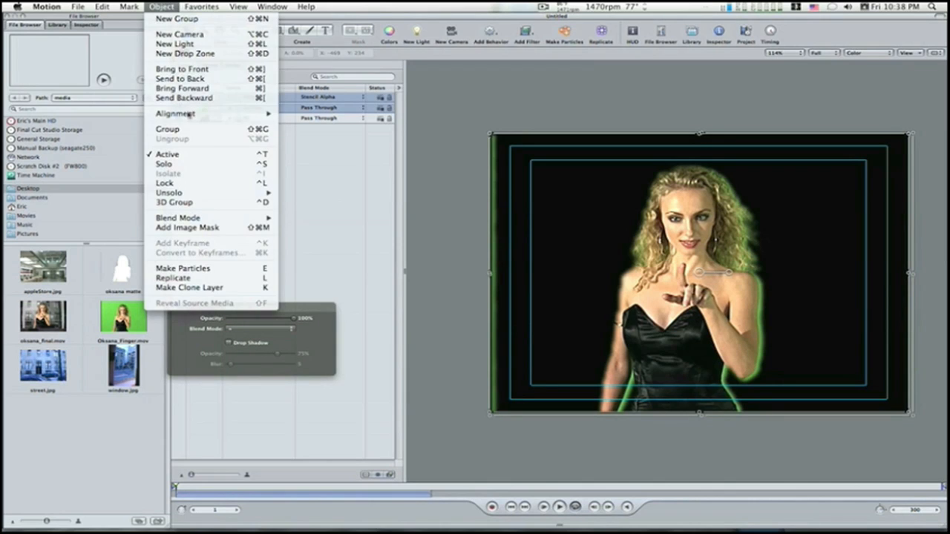
pyautogui.click(168, 129)
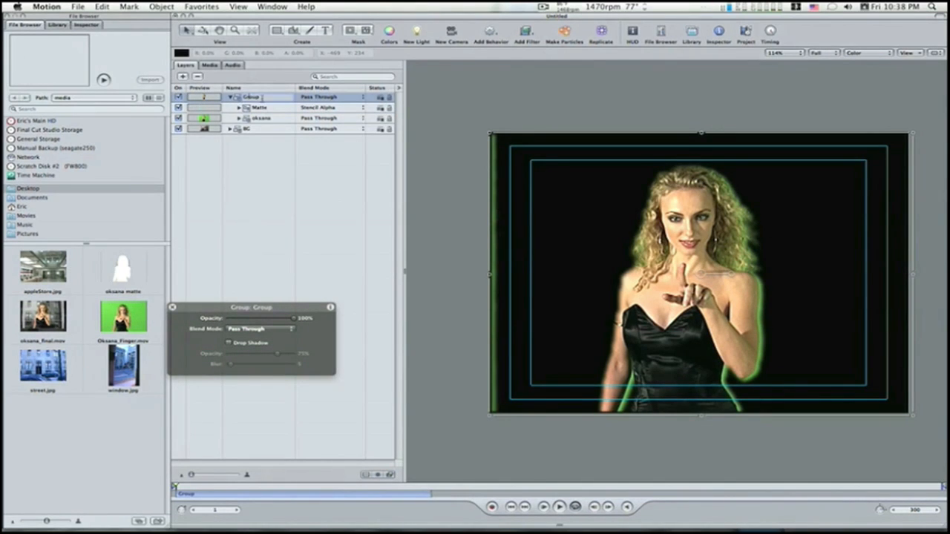
pyautogui.write('Head Key')
pyautogui.press('Return')
# Step: Play and scrub the composite, set the project duration to 100 frames, and return the playhead to frame 1
pyautogui.press('space')
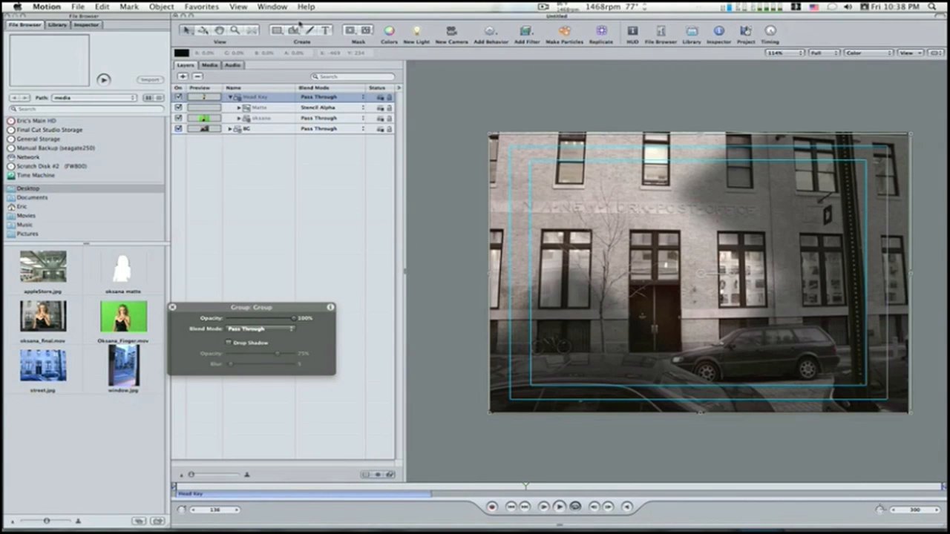
pyautogui.moveTo(417, 490); pyautogui.dragTo(346, 488)
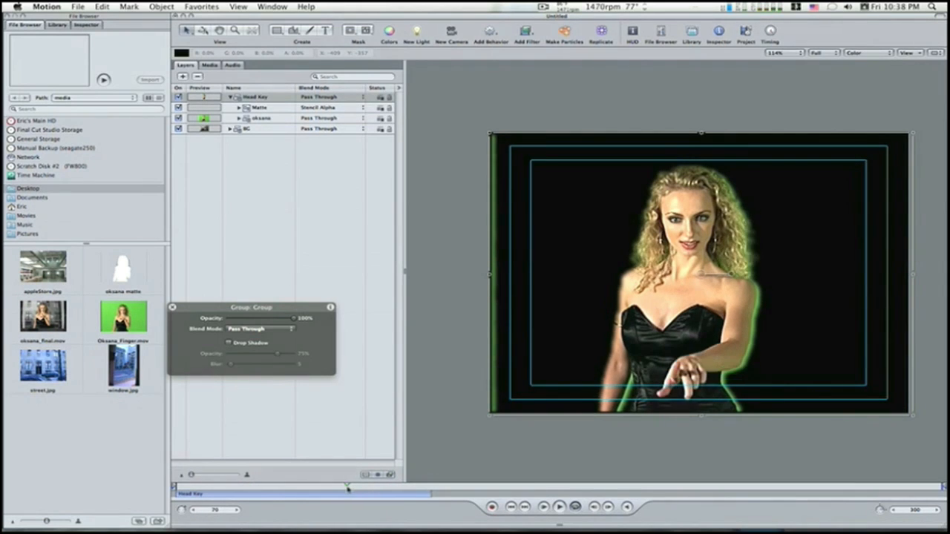
pyautogui.click(916, 510)
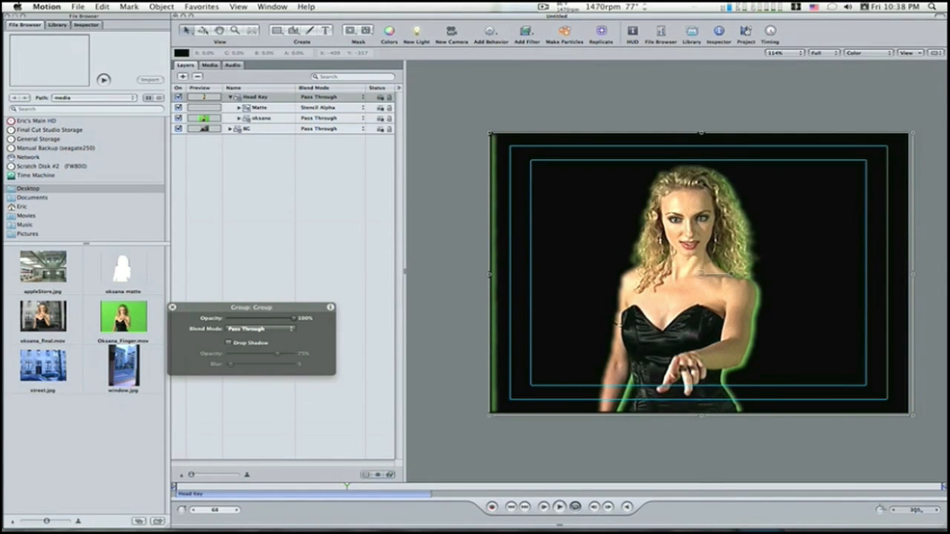
pyautogui.write('100')
pyautogui.press('Return')
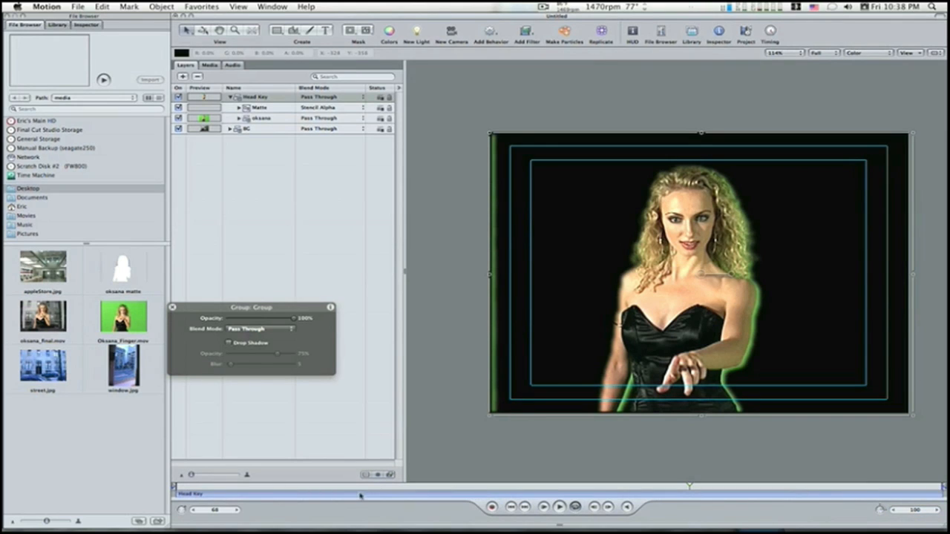
pyautogui.click(319, 486)
pyautogui.moveTo(320, 486); pyautogui.dragTo(141, 481)
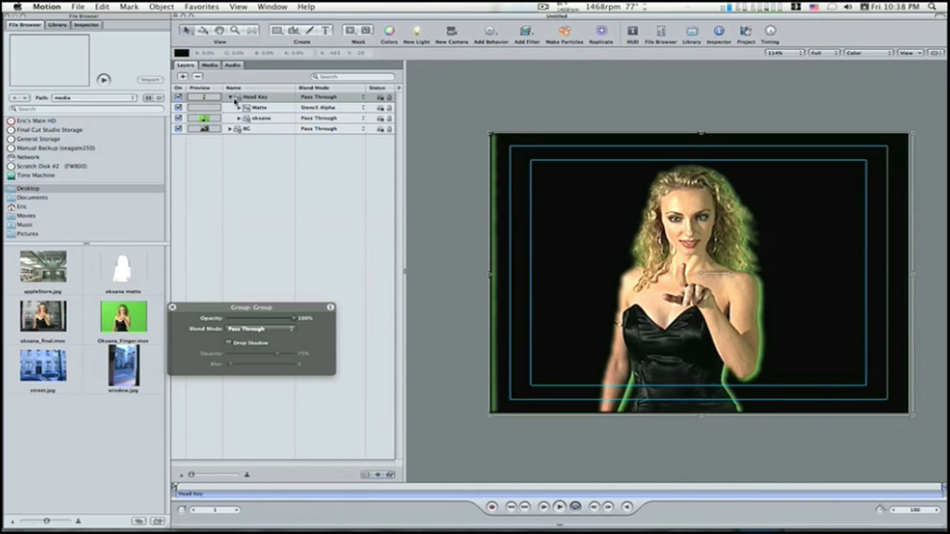
# Step: Draw a rectangle mask on the Head Key group around the woman's head, from above her hair down to her shoulders
pyautogui.click(349, 31)
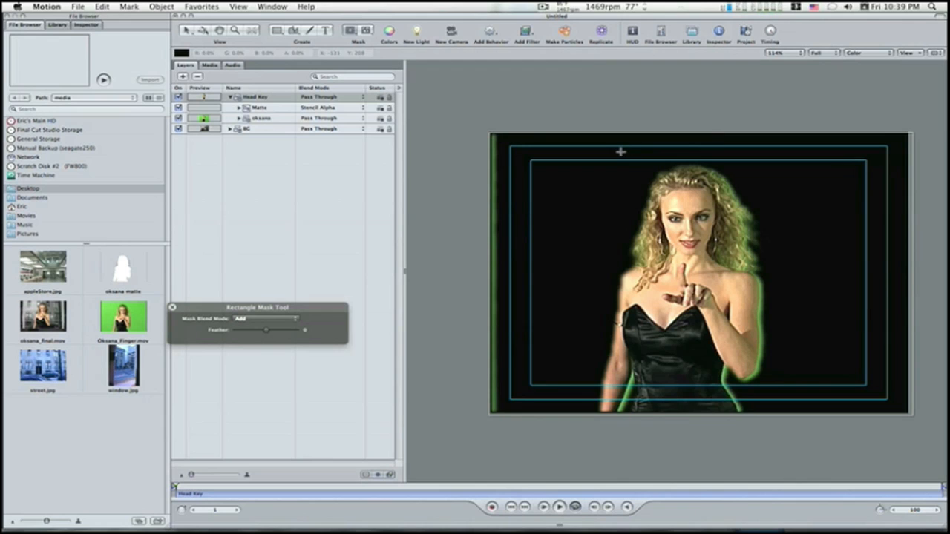
pyautogui.moveTo(610, 148); pyautogui.dragTo(761, 271)
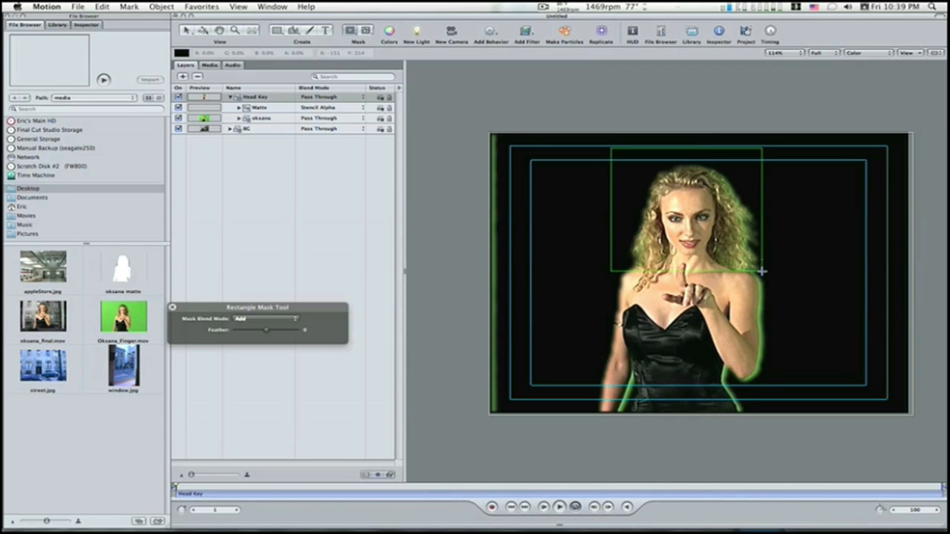
pyautogui.moveTo(762, 272); pyautogui.dragTo(765, 272)
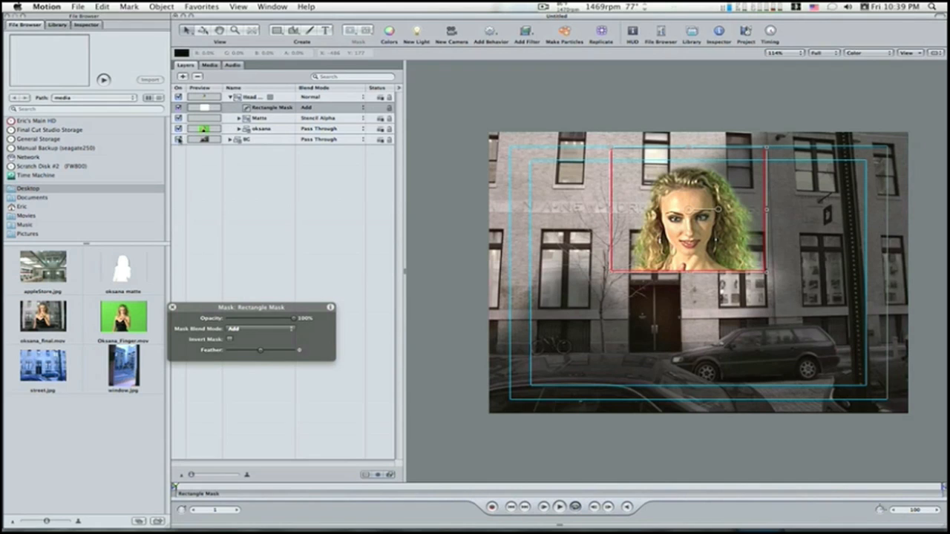
# Step: Hide the BG group and set the rectangle mask's feather to 5
pyautogui.click(178, 139)
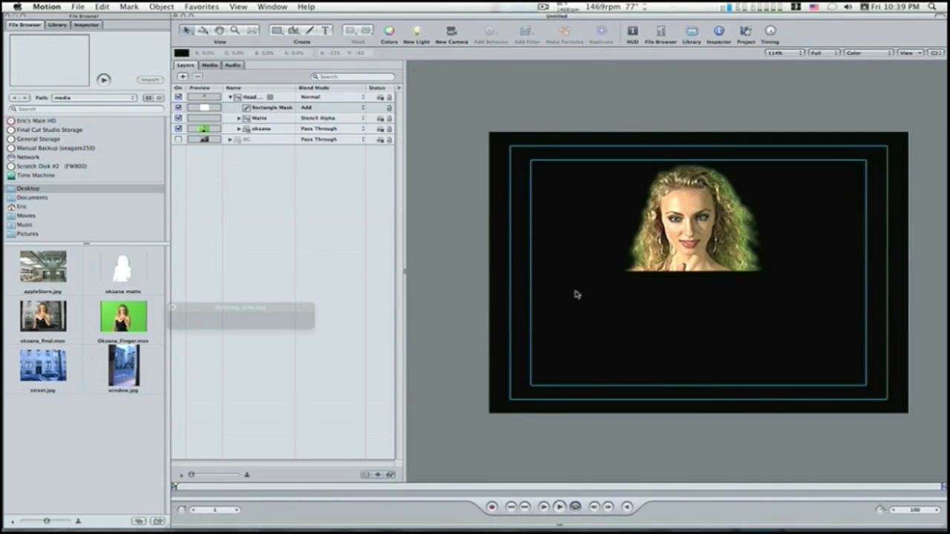
pyautogui.click(276, 110)
pyautogui.moveTo(257, 352); pyautogui.dragTo(261, 352)
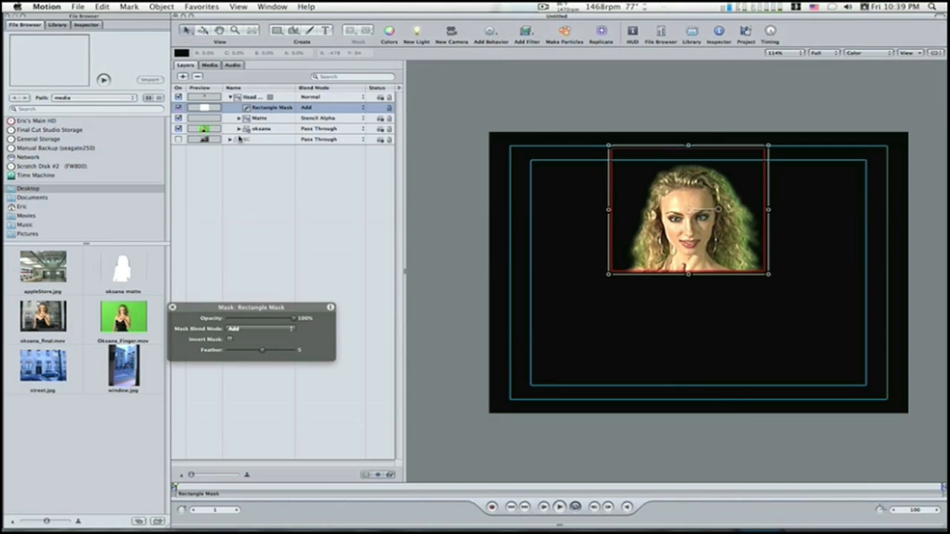
# Step: Adjust the matte clip's Primatte RT filter to noise removal 0.04, matte density 0.24 and spill suppression 0.13
pyautogui.click(239, 119)
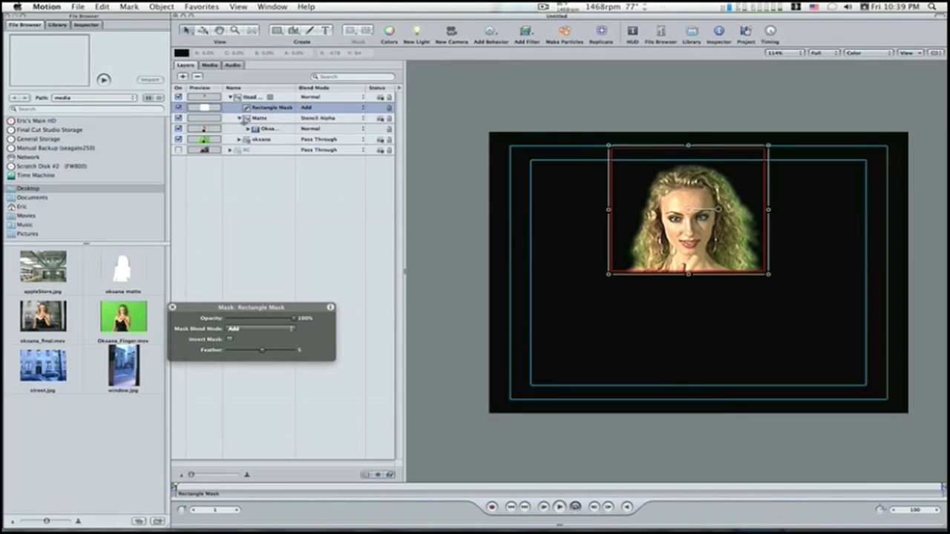
pyautogui.click(248, 129)
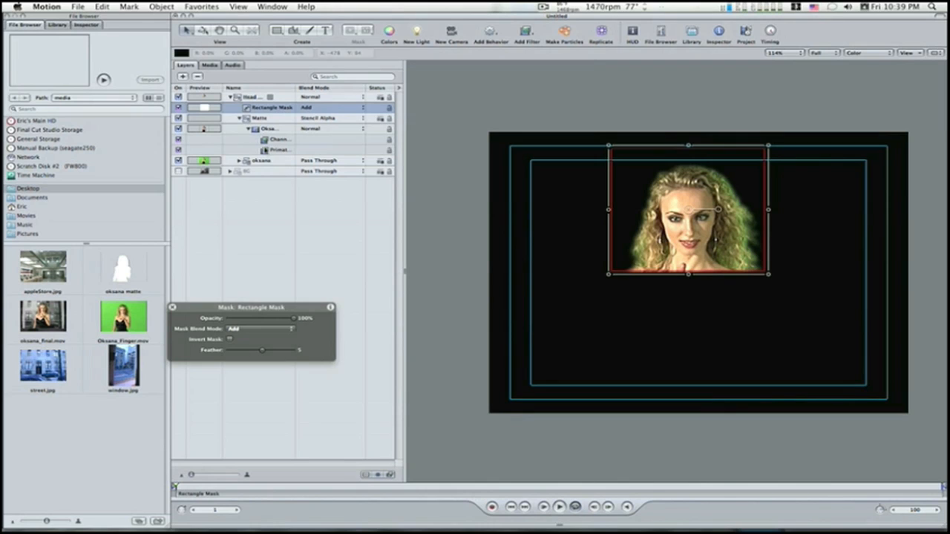
pyautogui.click(269, 150)
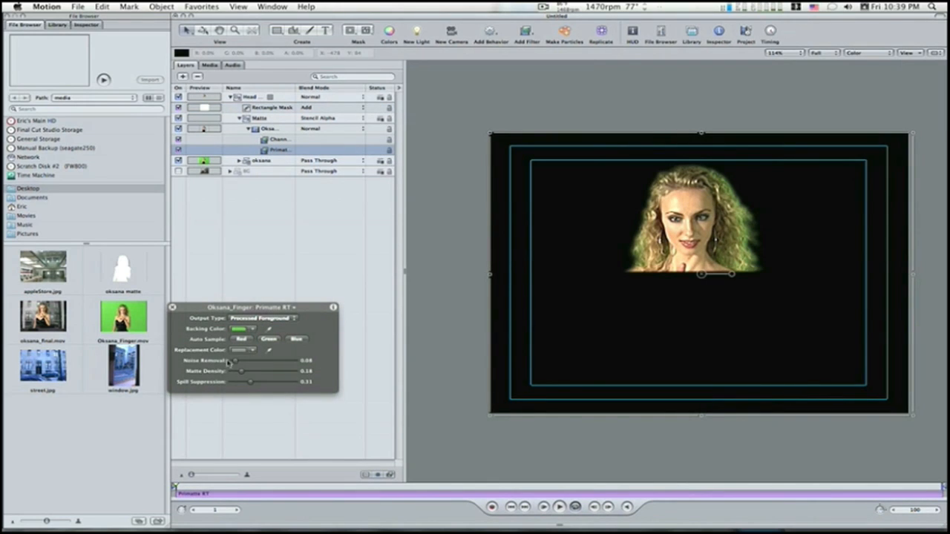
pyautogui.moveTo(235, 361); pyautogui.dragTo(232, 362)
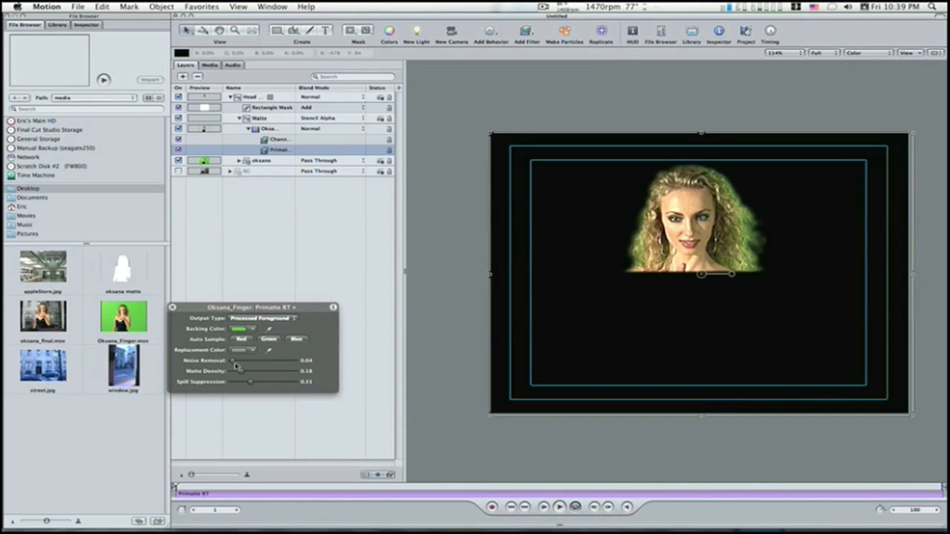
pyautogui.moveTo(242, 371)
pyautogui.mouseDown()
pyautogui.moveTo(251, 383)
pyautogui.moveTo(239, 384)
pyautogui.mouseUp()
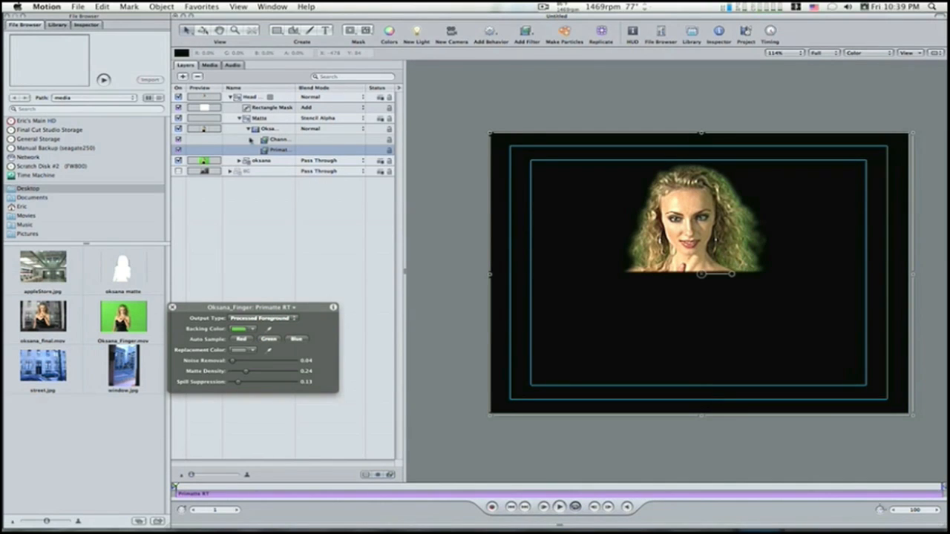
# Step: Add a Spill Suppressor keying filter to the unkeyed clip below the Matte group
pyautogui.click(240, 161)
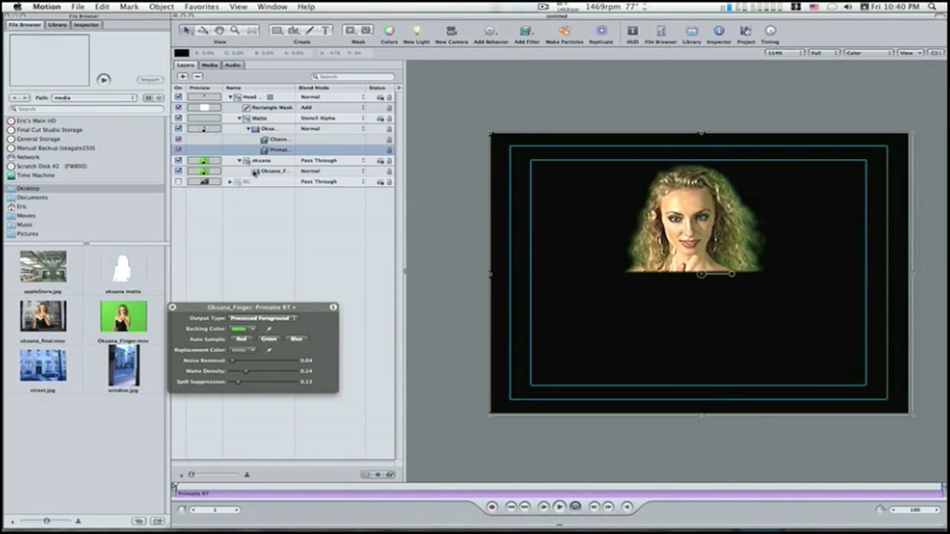
pyautogui.click(256, 171)
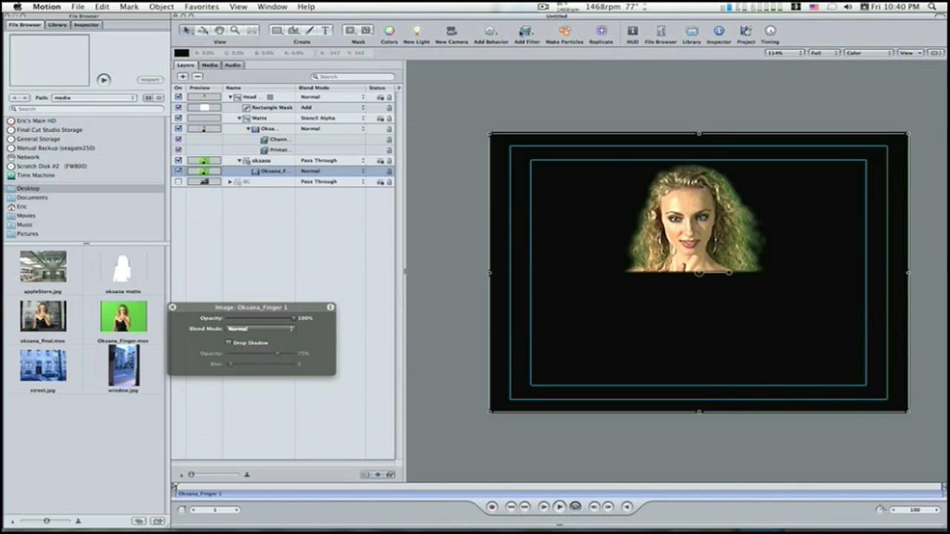
pyautogui.click(524, 31)
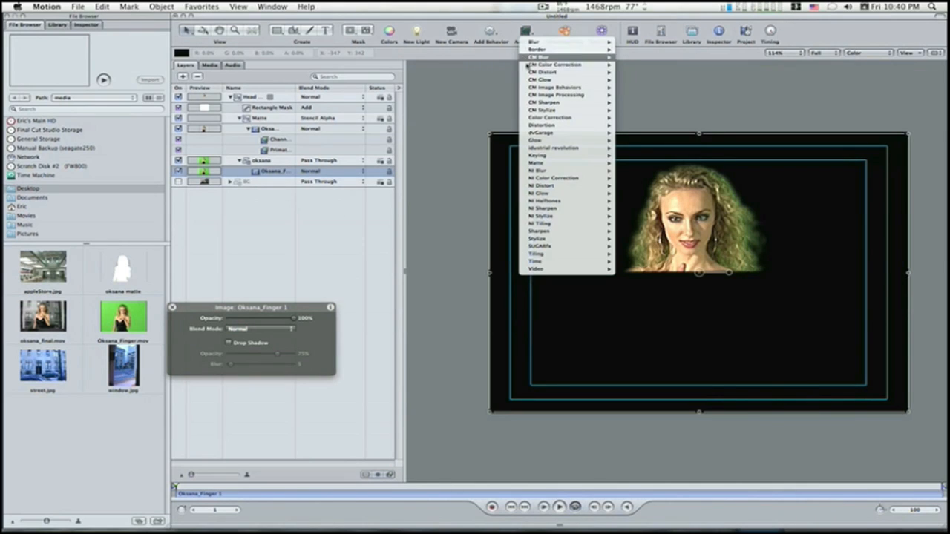
pyautogui.moveTo(544, 156)
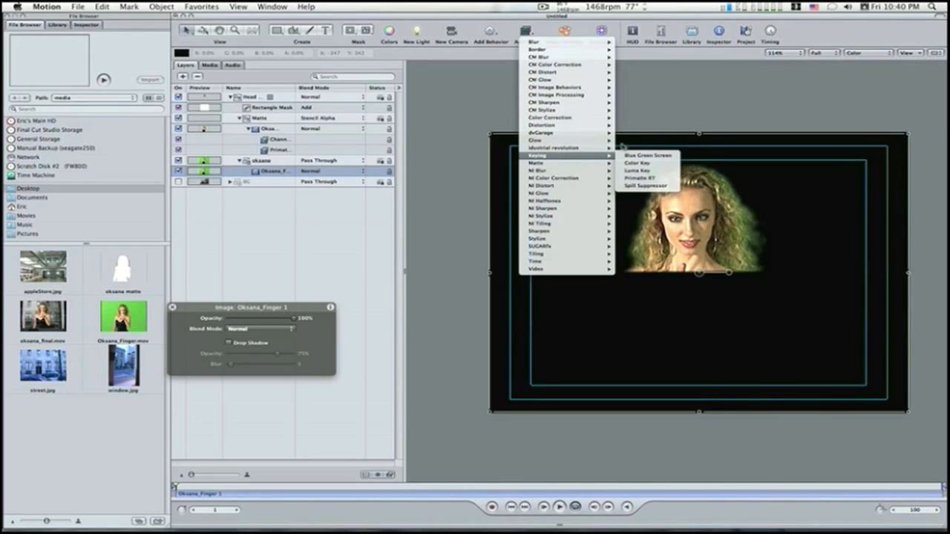
pyautogui.click(644, 186)
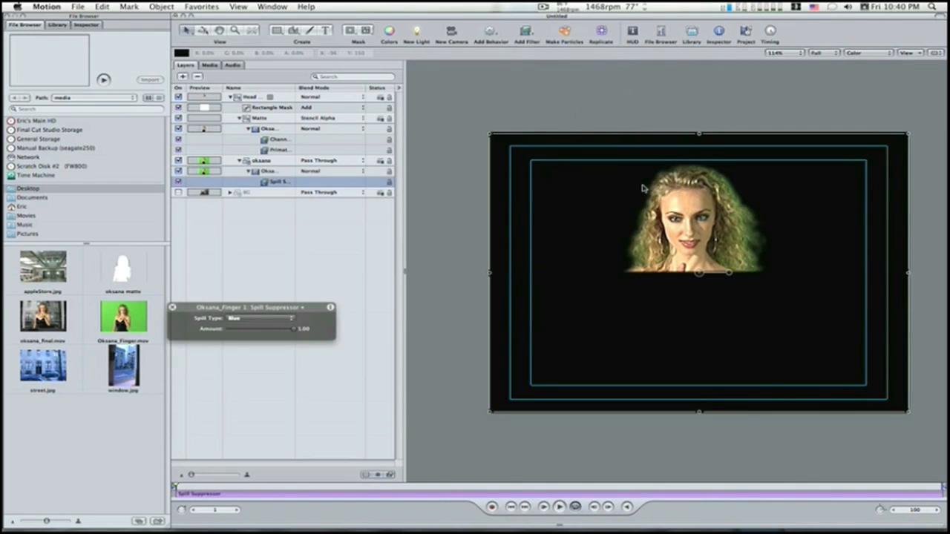
# Step: Set the Spill Suppressor's spill type to Green and its amount to 0.75
pyautogui.click(296, 319)
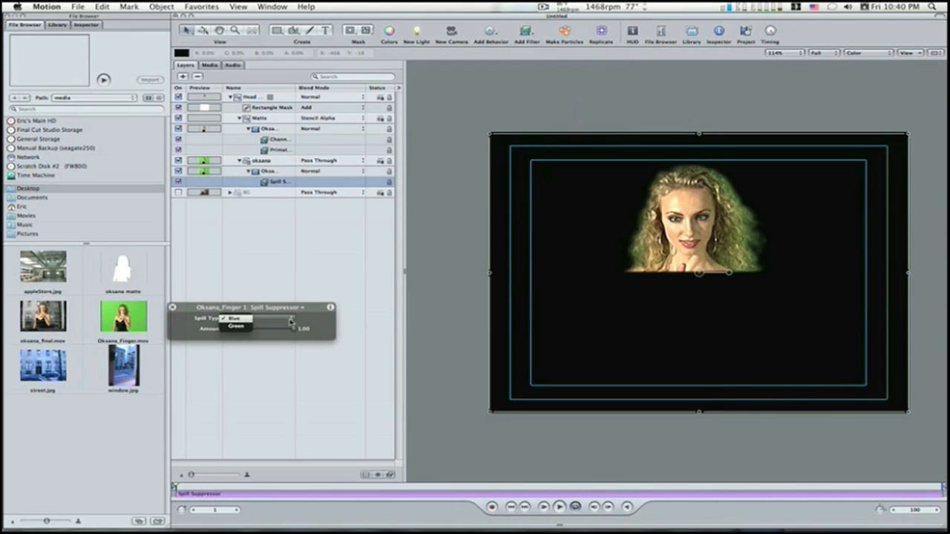
pyautogui.click(245, 326)
pyautogui.moveTo(282, 329)
pyautogui.mouseDown()
pyautogui.moveTo(294, 329)
pyautogui.moveTo(277, 332)
pyautogui.mouseUp()
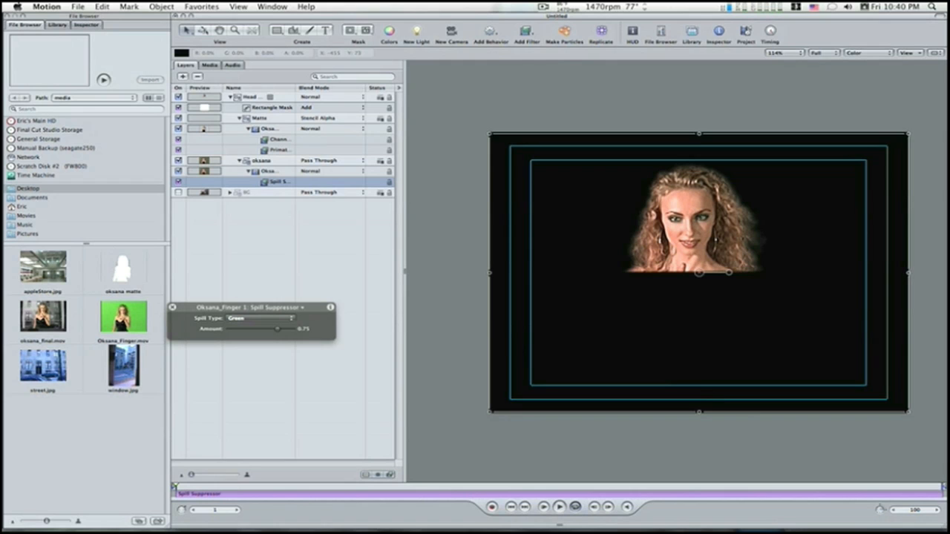
# Step: Collapse the Head Key group and duplicate it
pyautogui.click(232, 97)
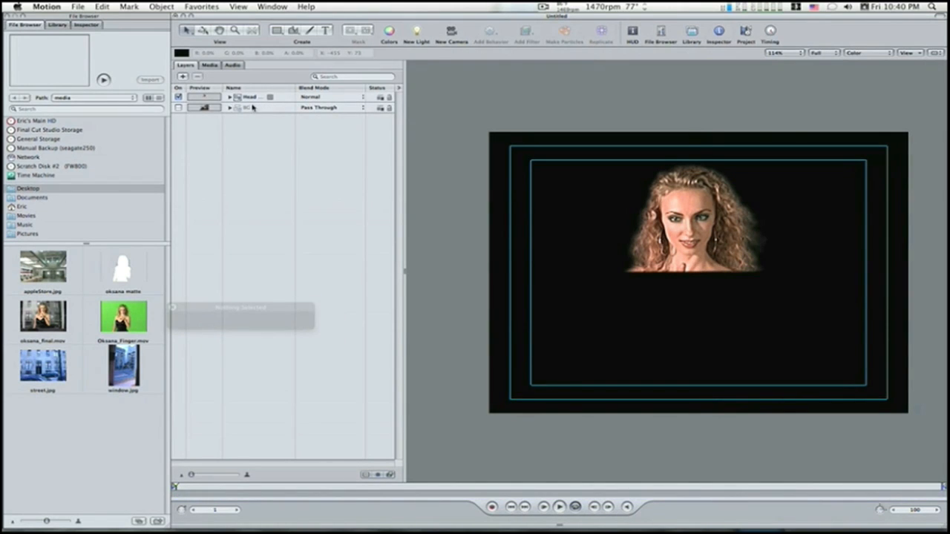
pyautogui.click(250, 99)
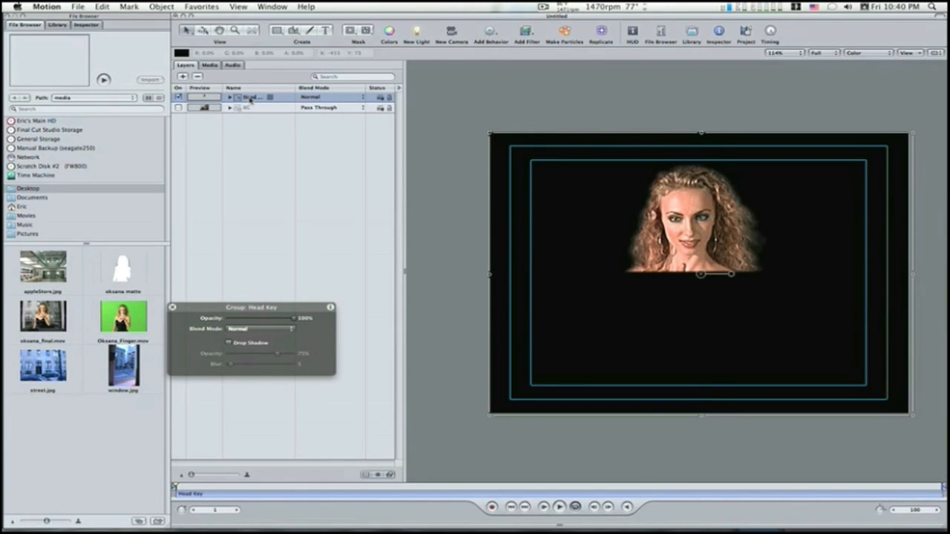
pyautogui.press('super+d')
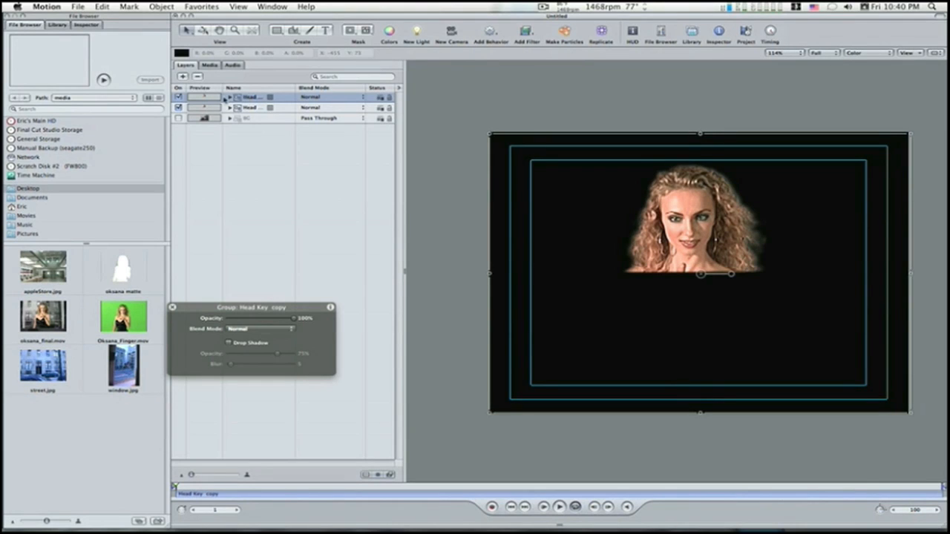
# Step: Rename the duplicated Head Key group to Body KeyKey copy and move it below the original Head Key group
pyautogui.doubleClick(251, 97)
pyautogui.write('Body Key')
pyautogui.press('Return')
pyautogui.moveTo(242, 99); pyautogui.dragTo(226, 116)
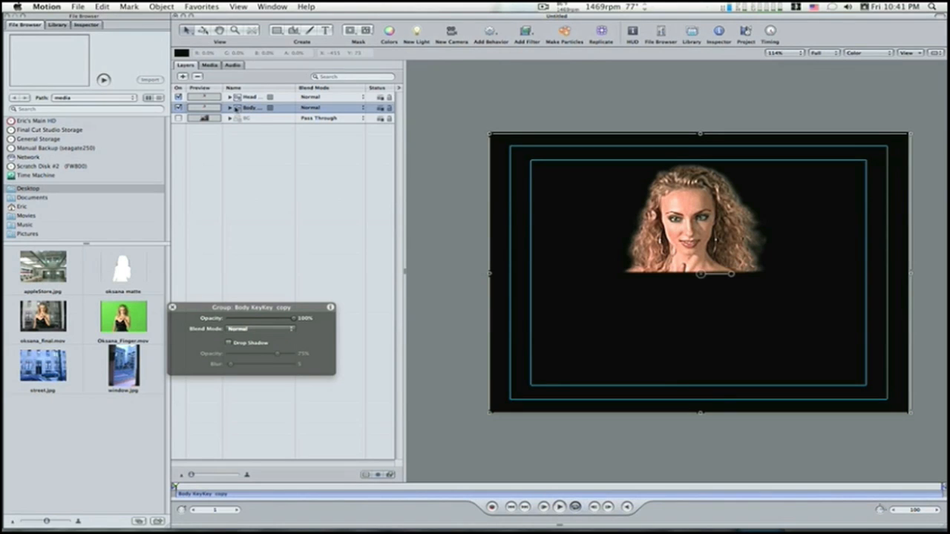
# Step: Change the body group's Rectangle Mask to Subtract blending and set its feather to -2
pyautogui.click(231, 108)
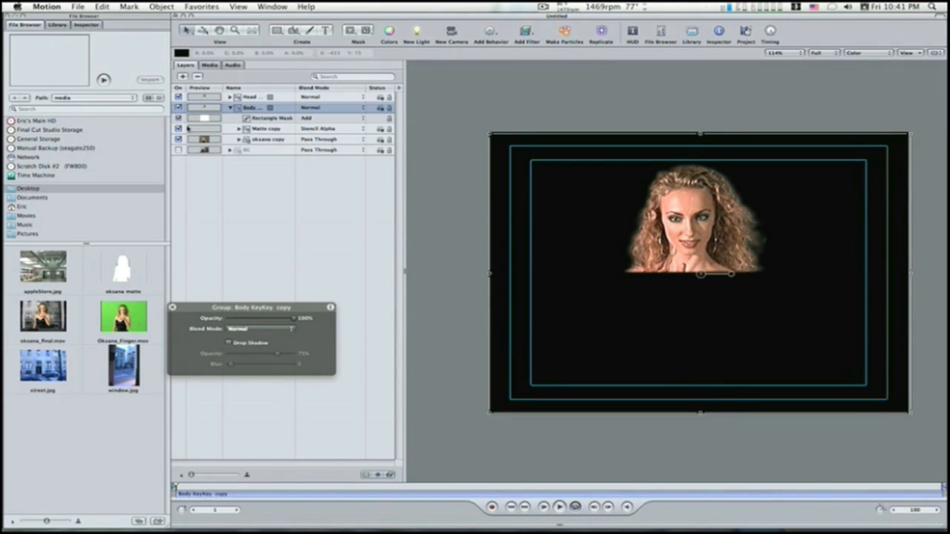
pyautogui.click(254, 119)
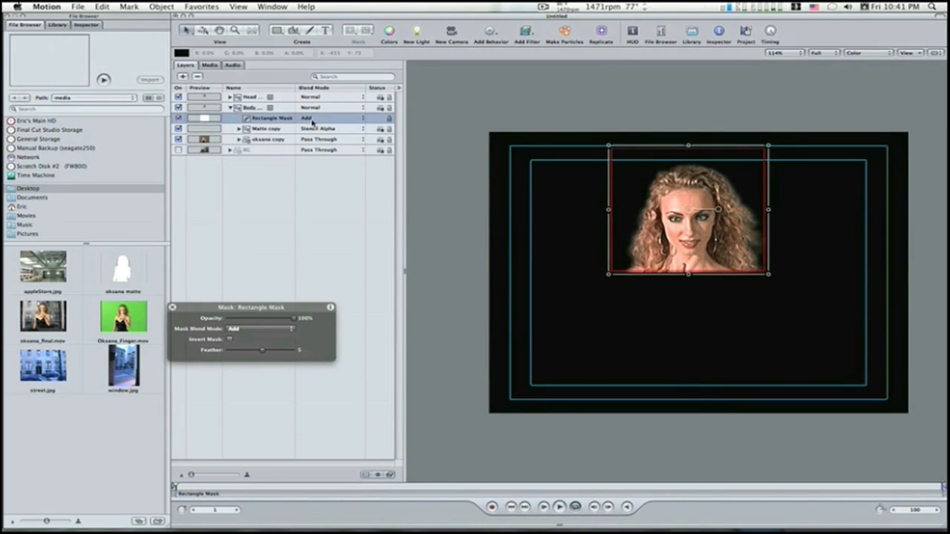
pyautogui.rightClick(286, 120)
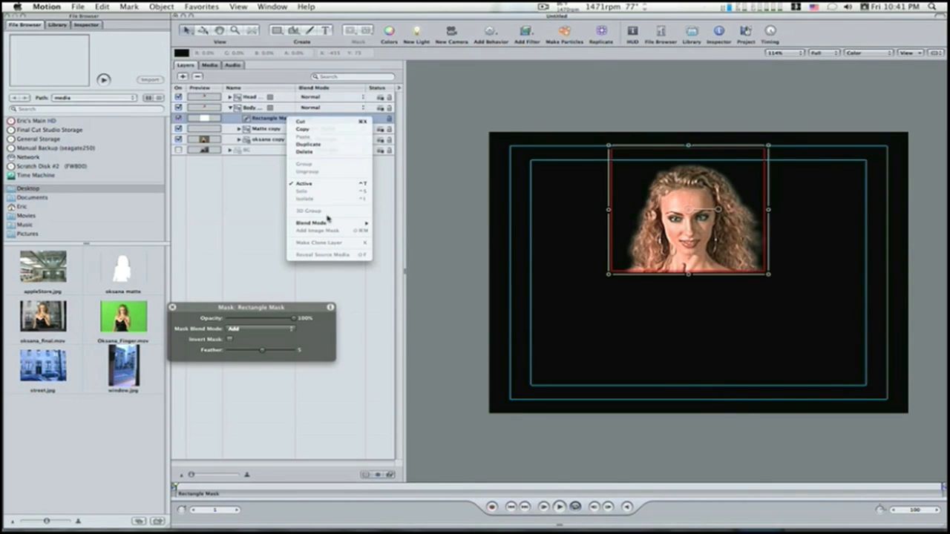
pyautogui.moveTo(329, 223)
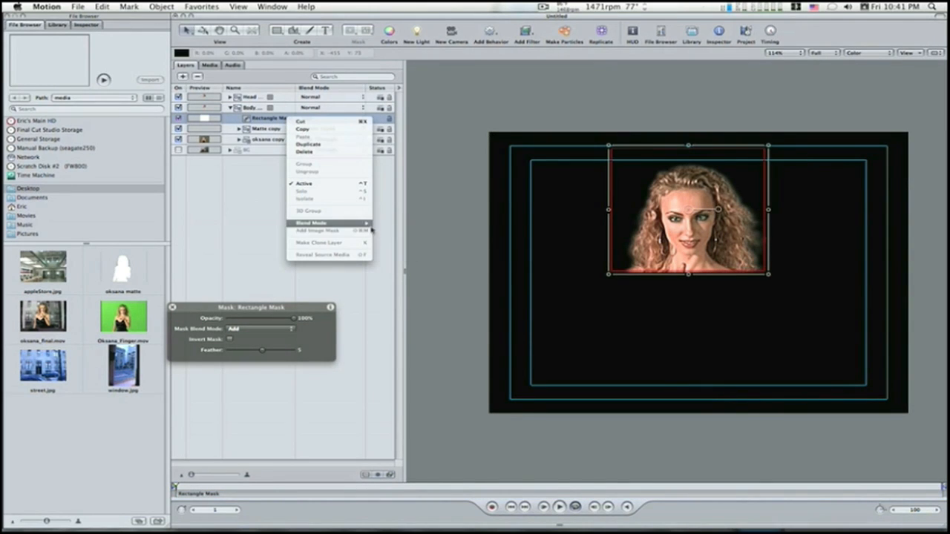
pyautogui.click(394, 230)
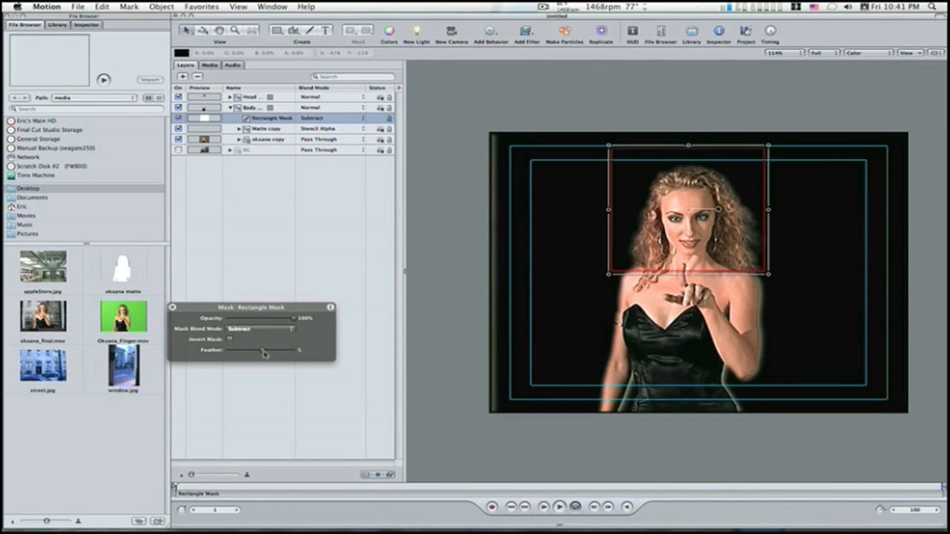
pyautogui.moveTo(263, 351); pyautogui.dragTo(261, 353)
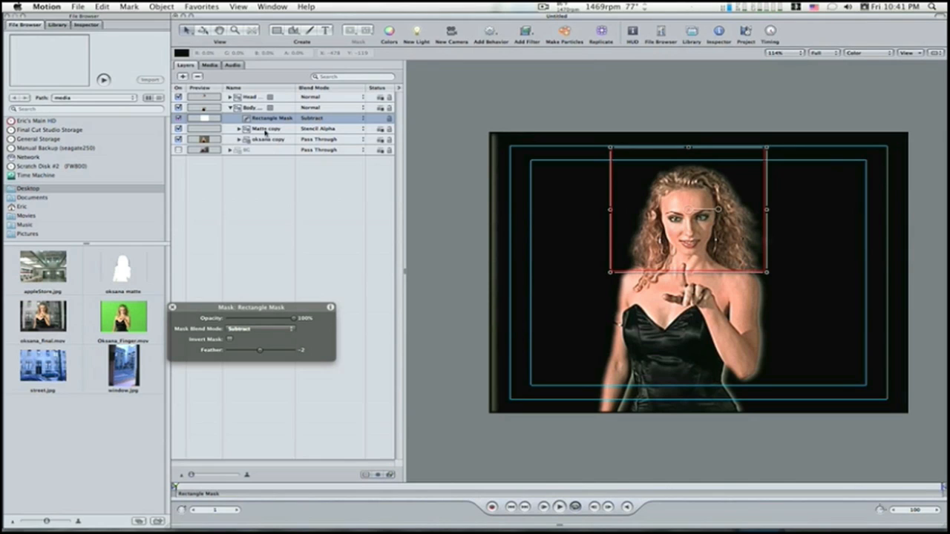
# Step: Adjust noise removal and matte density in the Primatte RT filter of the body group's matte clip, and collapse the group
pyautogui.click(239, 130)
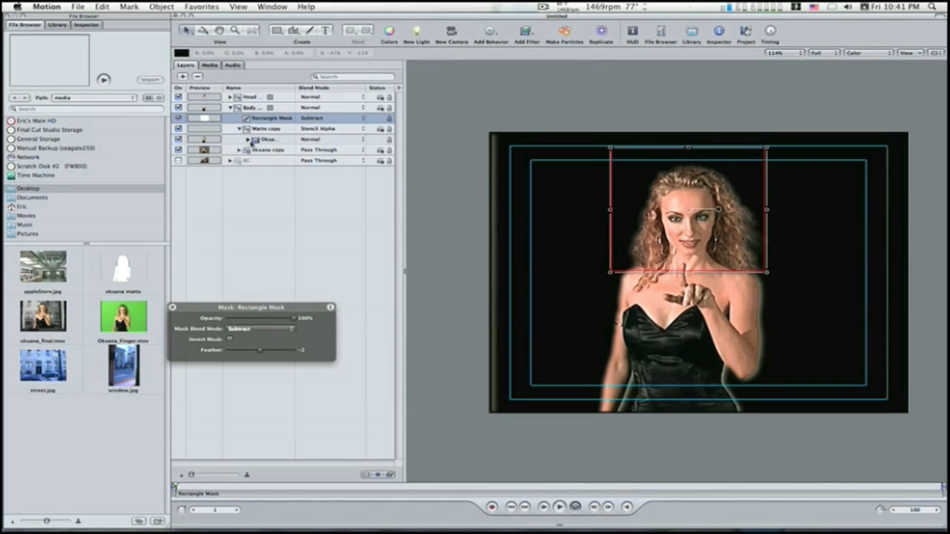
pyautogui.click(248, 139)
pyautogui.click(280, 164)
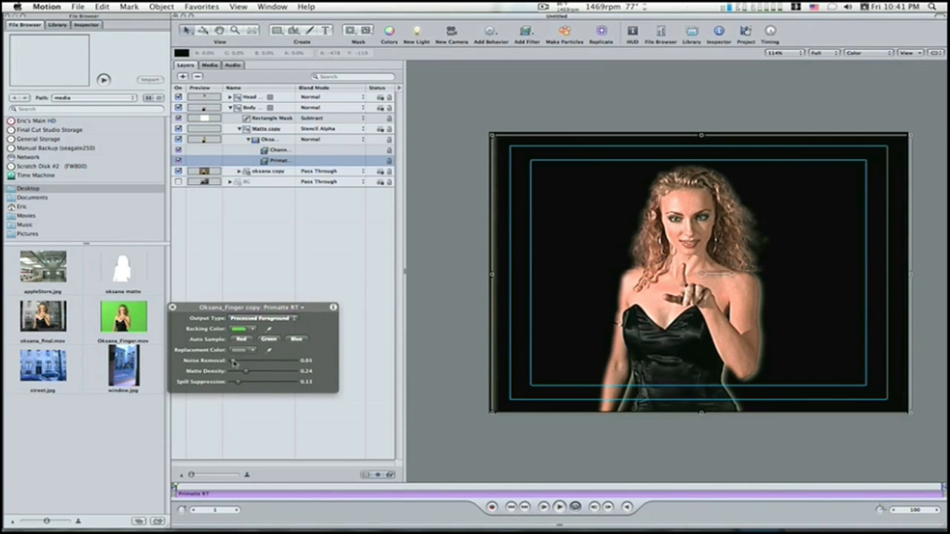
pyautogui.moveTo(233, 362); pyautogui.dragTo(240, 362)
pyautogui.moveTo(246, 374); pyautogui.dragTo(245, 374)
pyautogui.click(229, 109)
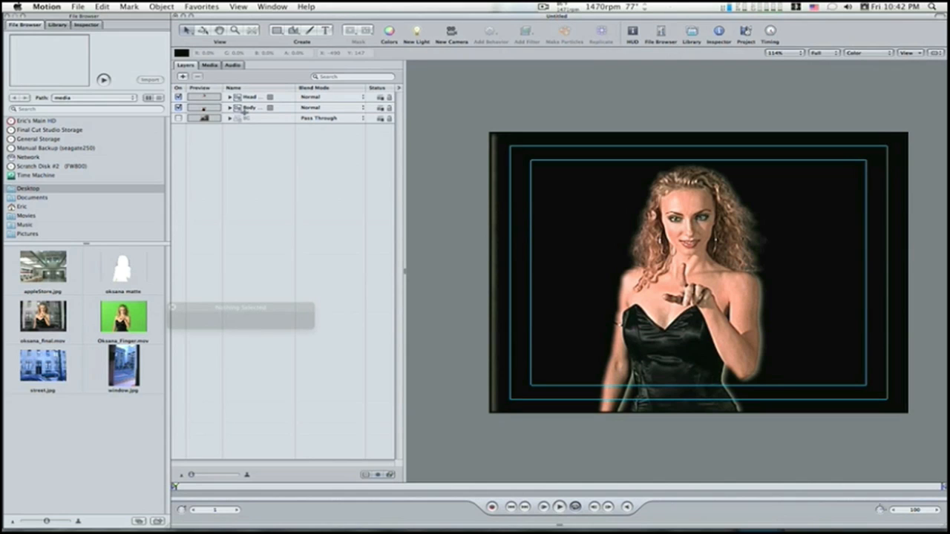
# Step: Add a Matte Choker filter to the body group and set its edge thin to 0.88
pyautogui.click(247, 110)
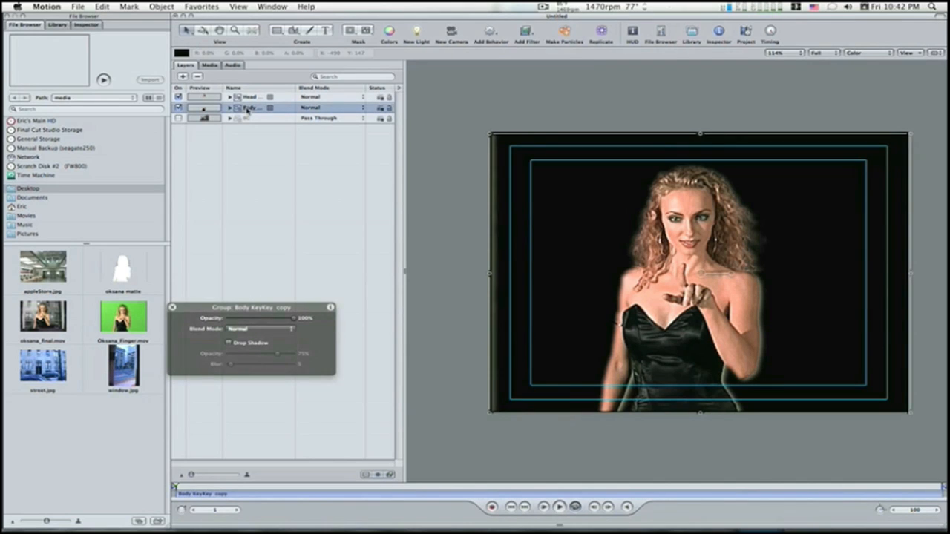
pyautogui.click(525, 33)
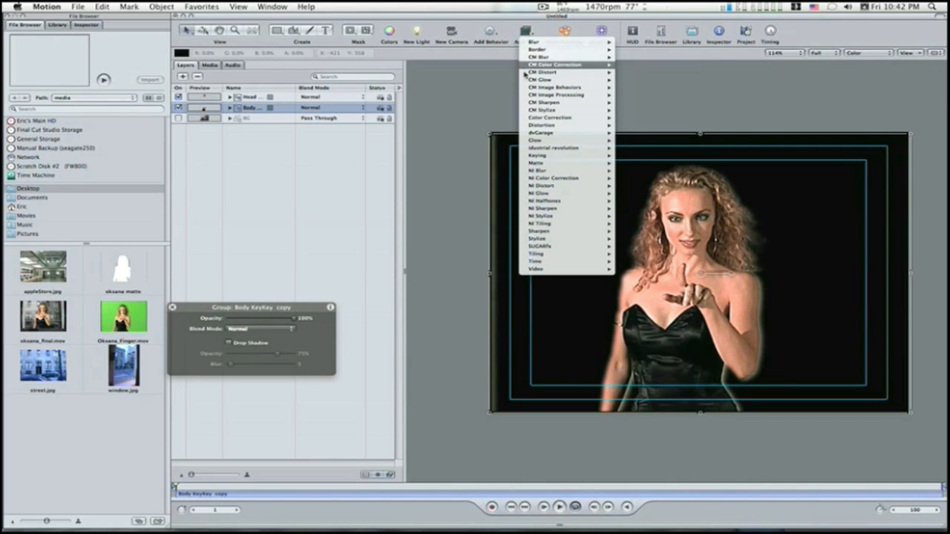
pyautogui.moveTo(542, 163)
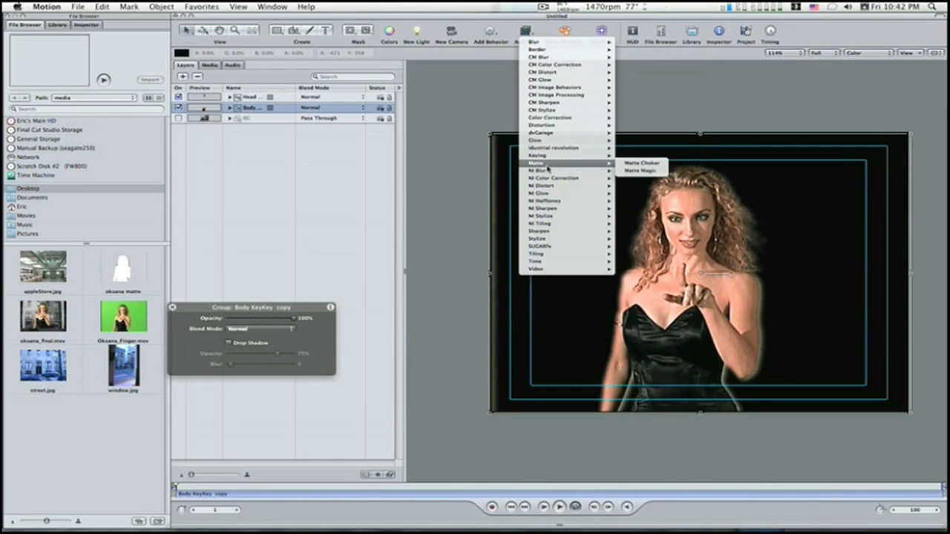
pyautogui.click(627, 165)
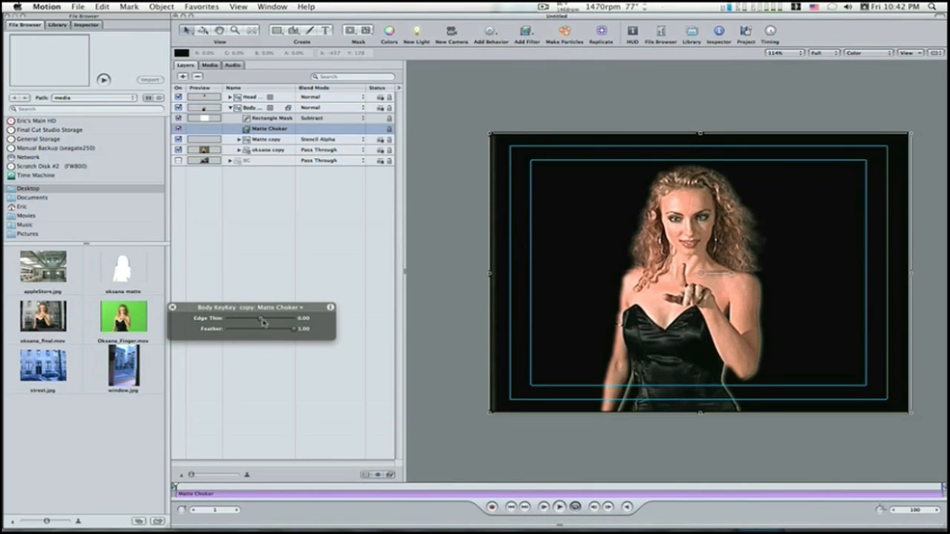
pyautogui.moveTo(260, 321); pyautogui.dragTo(289, 318)
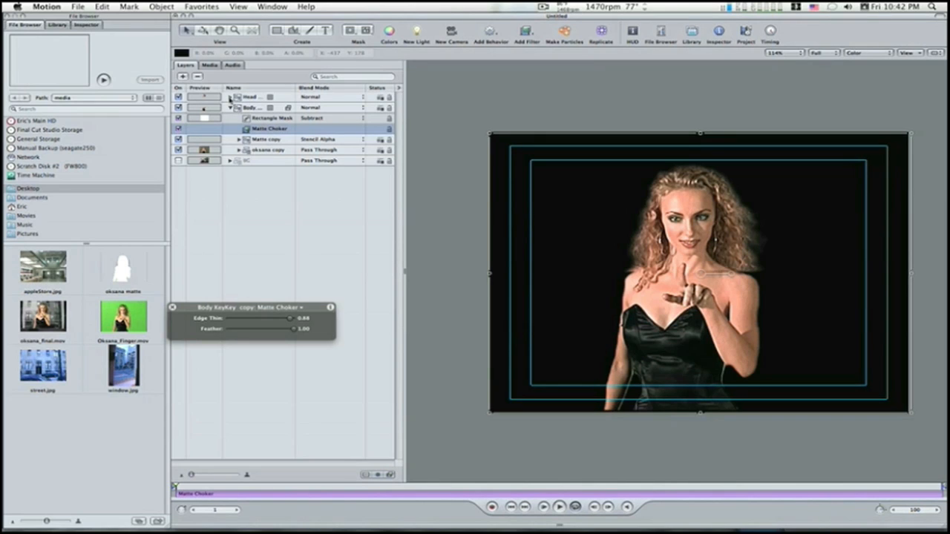
# Step: Expand the Head Key group and add a Channel Blur filter to its Matte group
pyautogui.click(230, 98)
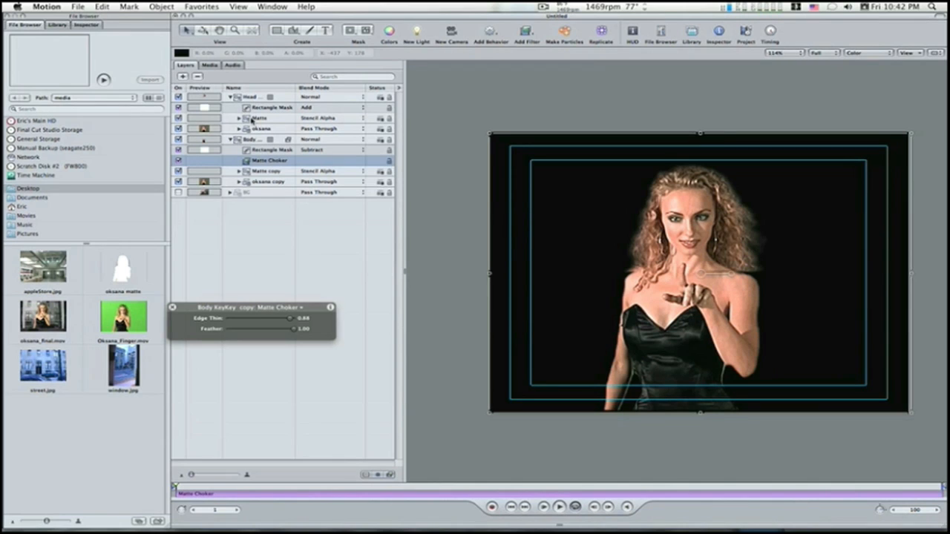
pyautogui.click(254, 121)
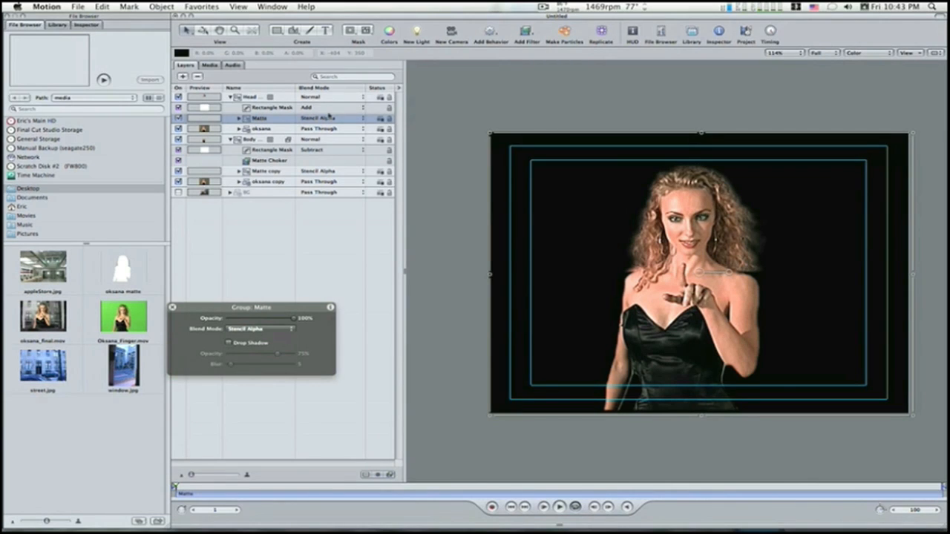
pyautogui.click(527, 33)
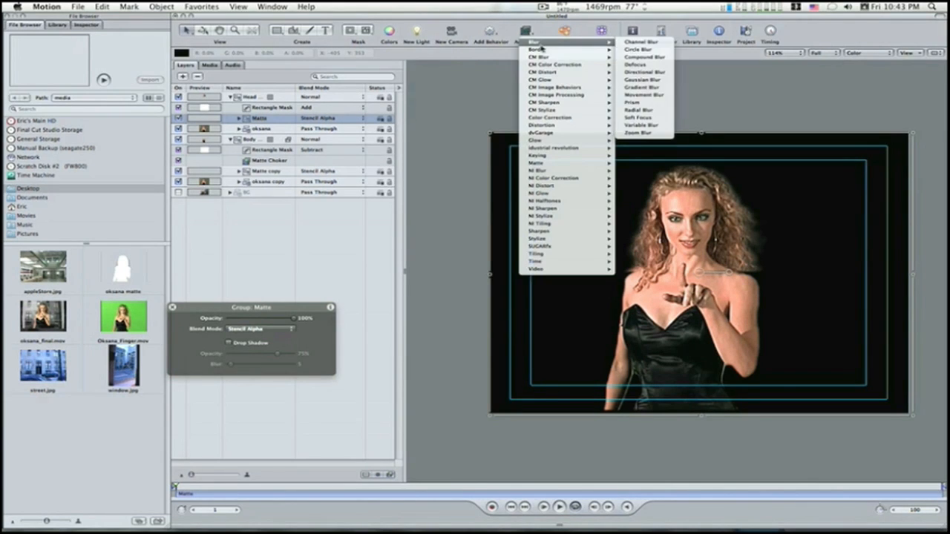
pyautogui.click(634, 43)
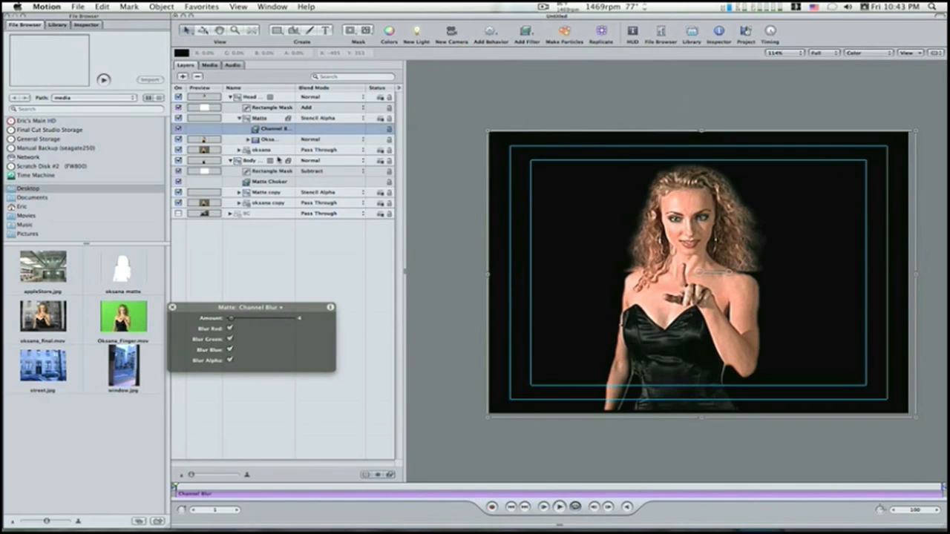
# Step: Add a Channel Blur filter to the Matte copy group inside the body group
pyautogui.click(279, 192)
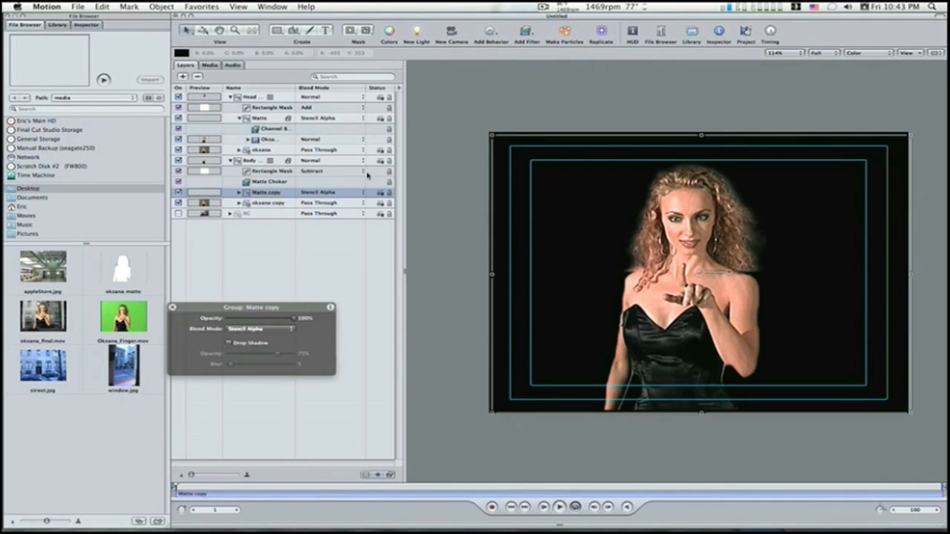
pyautogui.click(523, 34)
pyautogui.moveTo(557, 43)
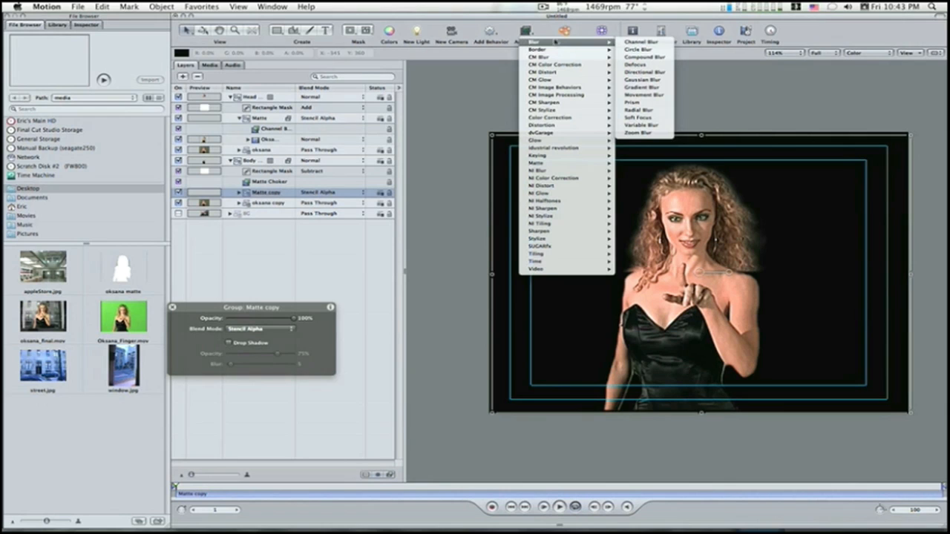
pyautogui.click(627, 43)
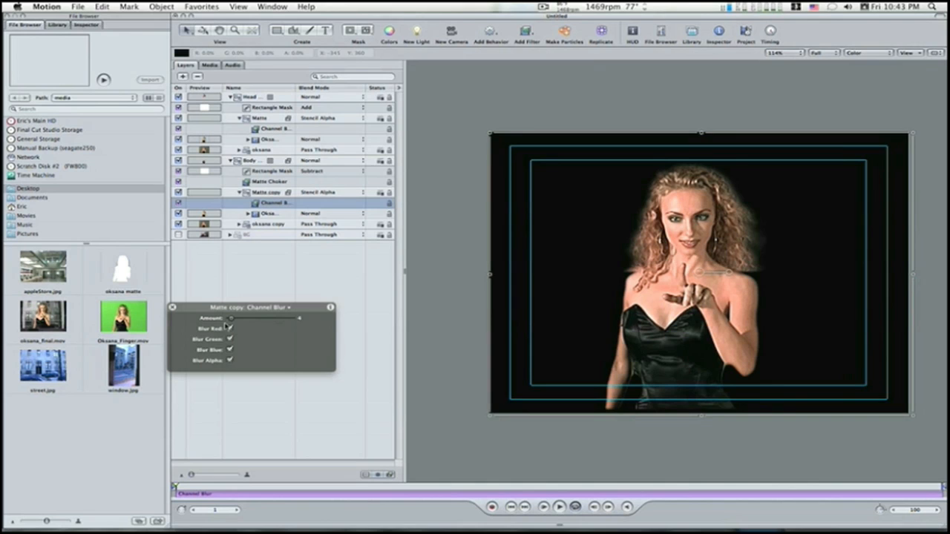
# Step: Set the body group's Matte Choker edge thin to 0.69 and make the BG group visible
pyautogui.click(293, 183)
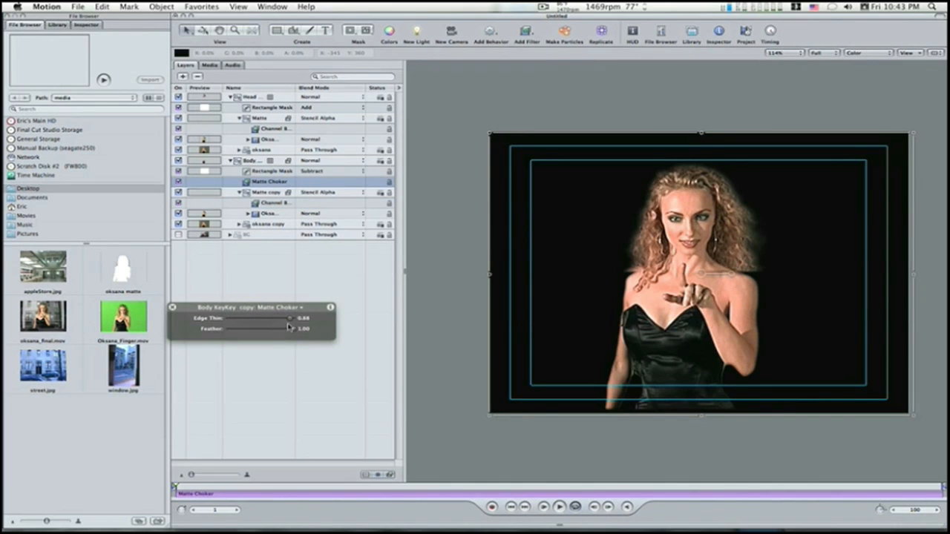
pyautogui.moveTo(291, 319)
pyautogui.mouseDown()
pyautogui.moveTo(233, 320)
pyautogui.moveTo(276, 319)
pyautogui.moveTo(287, 333)
pyautogui.mouseUp()
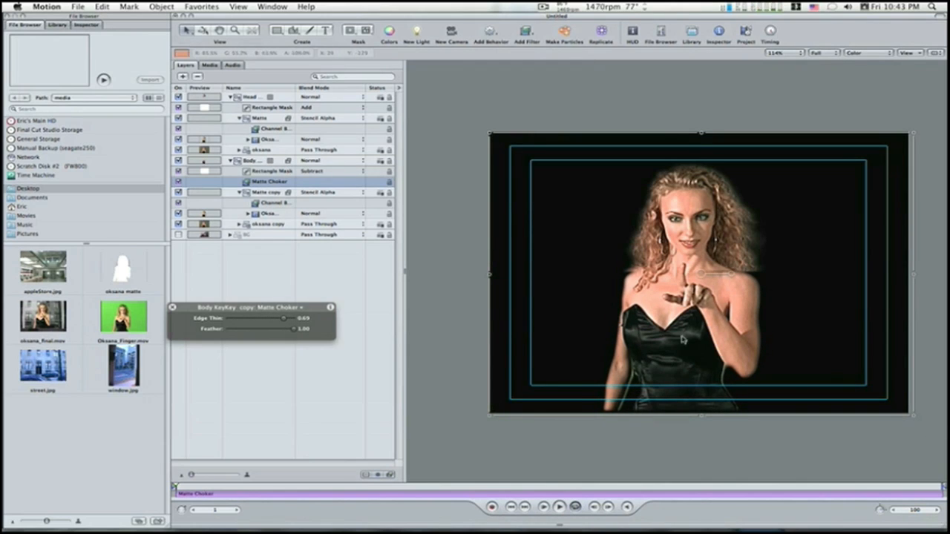
pyautogui.click(178, 234)
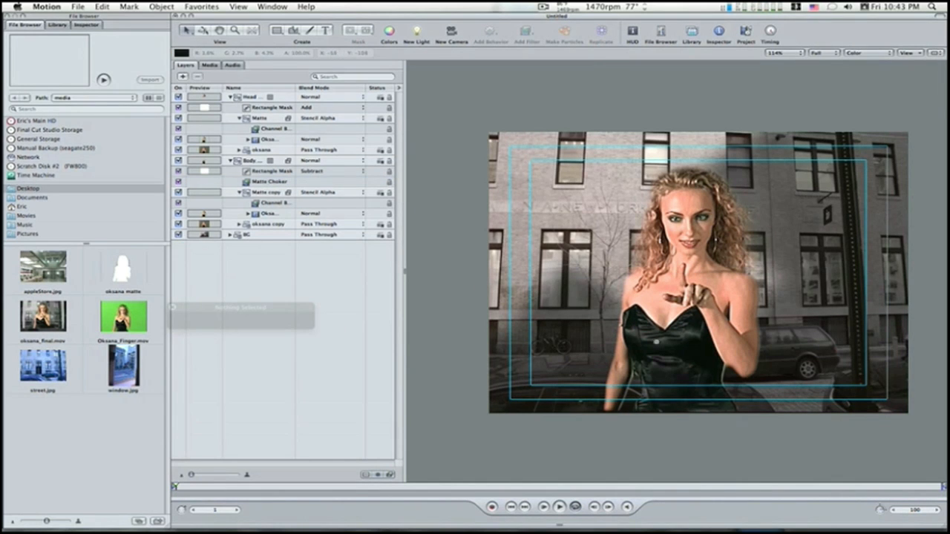
# Step: Examine the keyed edges around the woman's arm, dress and hair against the street background up close
pyautogui.click(588, 373)
pyautogui.click(588, 373)
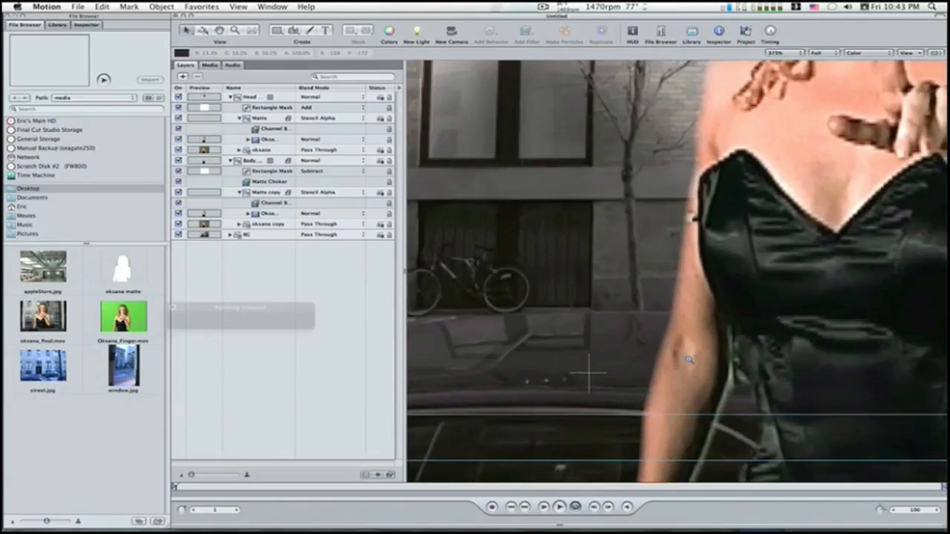
pyautogui.moveTo(723, 362); pyautogui.dragTo(674, 360)
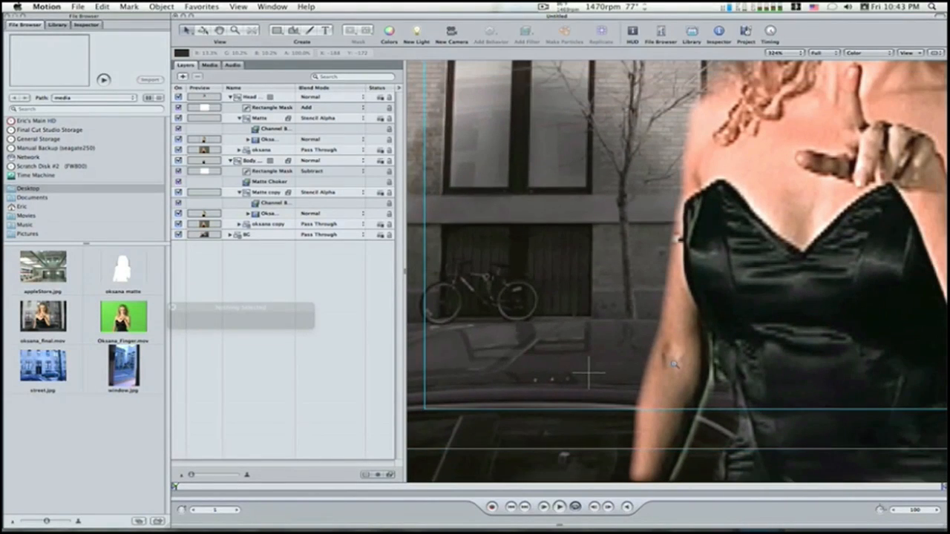
pyautogui.keyDown('alt'); pyautogui.click(750, 171); pyautogui.keyUp('alt')
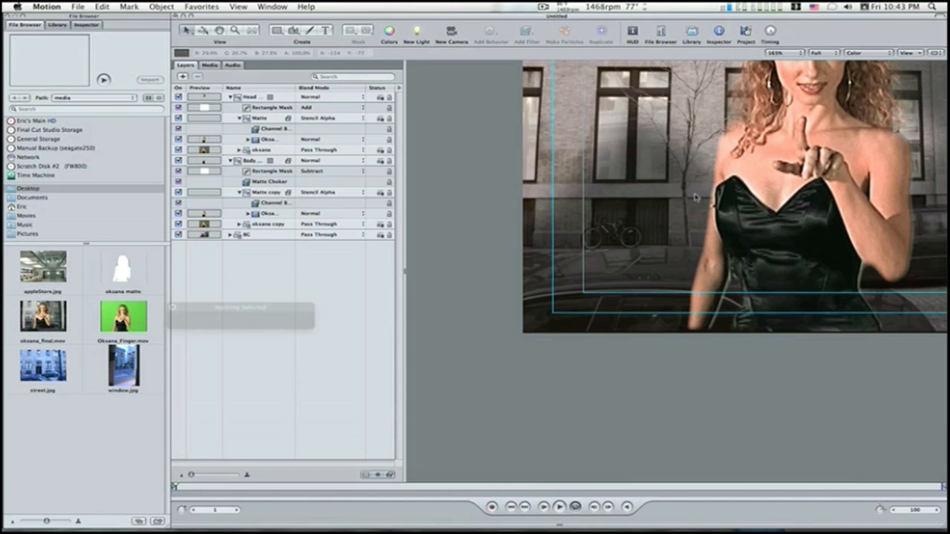
pyautogui.moveTo(696, 196); pyautogui.dragTo(593, 336)
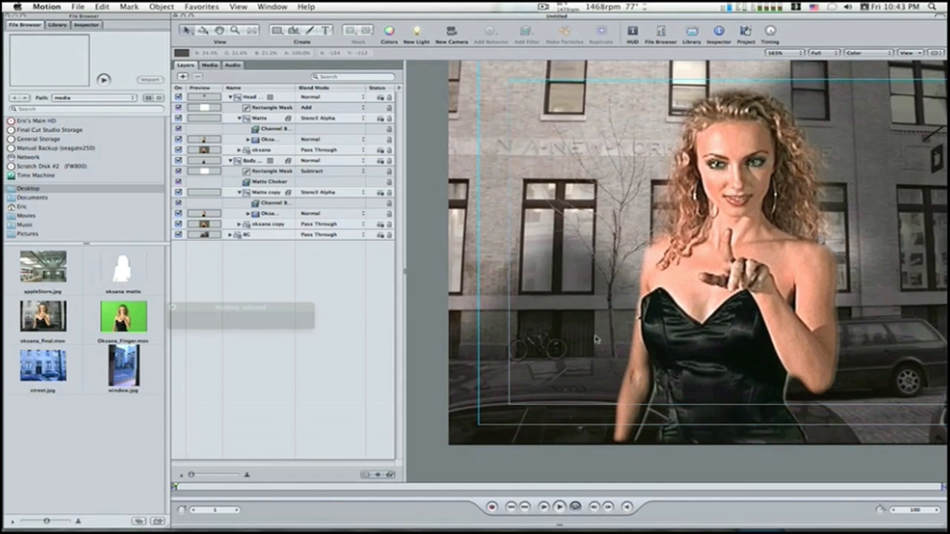
pyautogui.keyDown('alt'); pyautogui.click(593, 335); pyautogui.keyUp('alt')
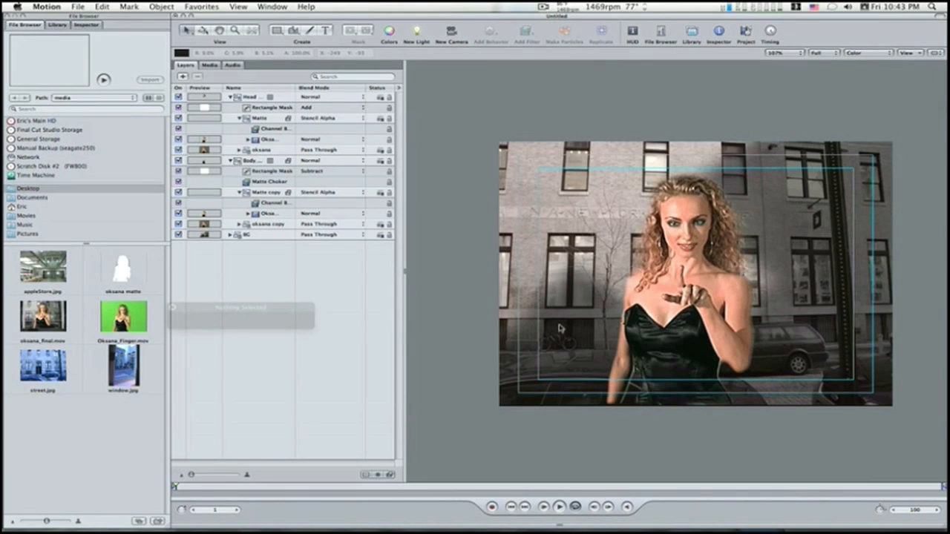
# Step: Collapse the head and body key groups and combine both into a new group above BG
pyautogui.click(231, 98)
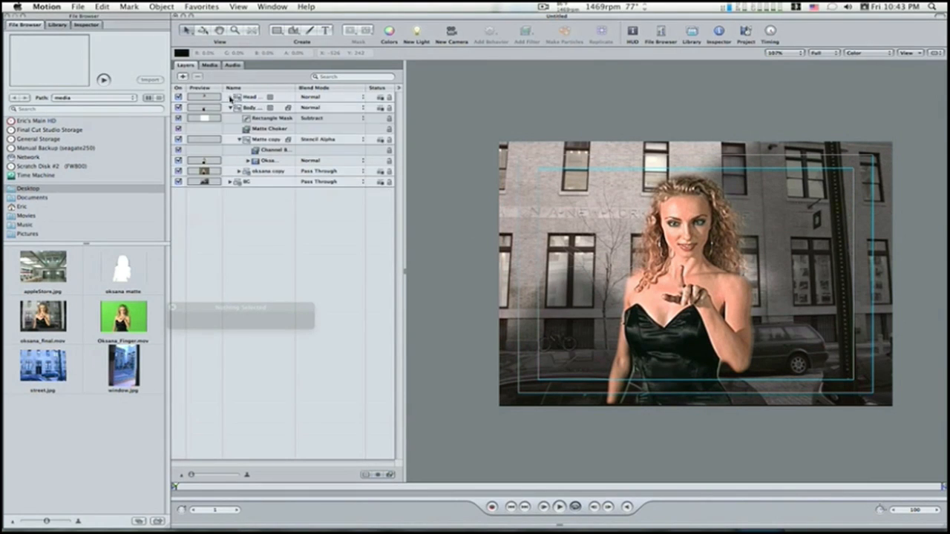
pyautogui.click(230, 108)
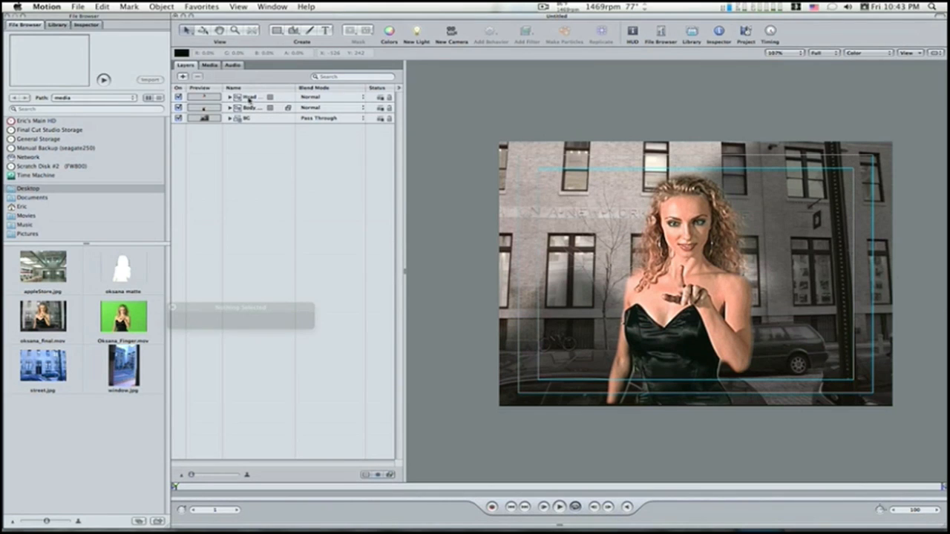
pyautogui.click(249, 97)
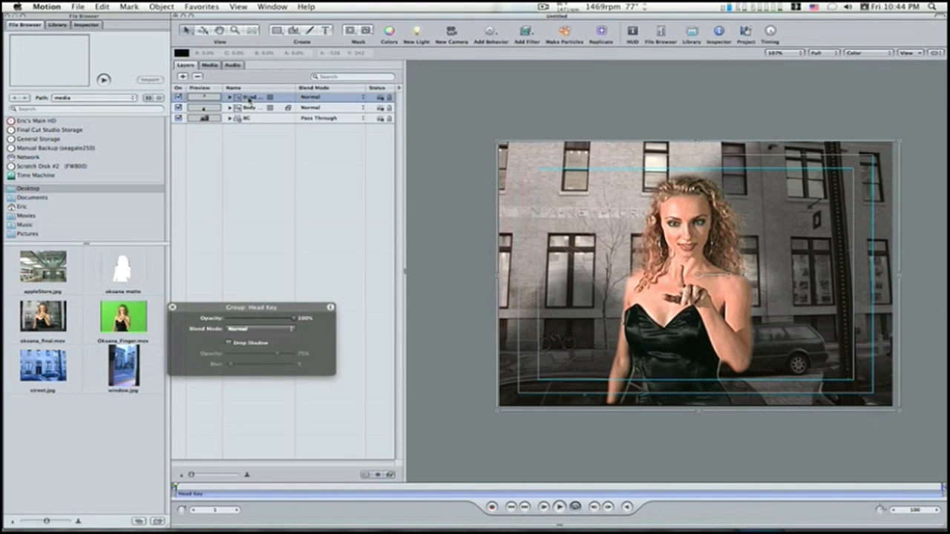
pyautogui.hotkey('shift', 'Down')
pyautogui.click(154, 7)
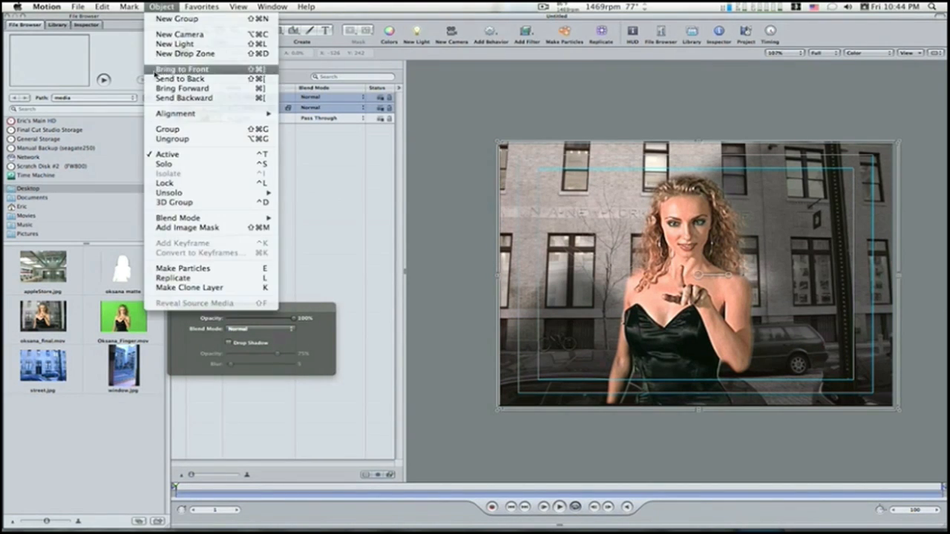
pyautogui.click(179, 128)
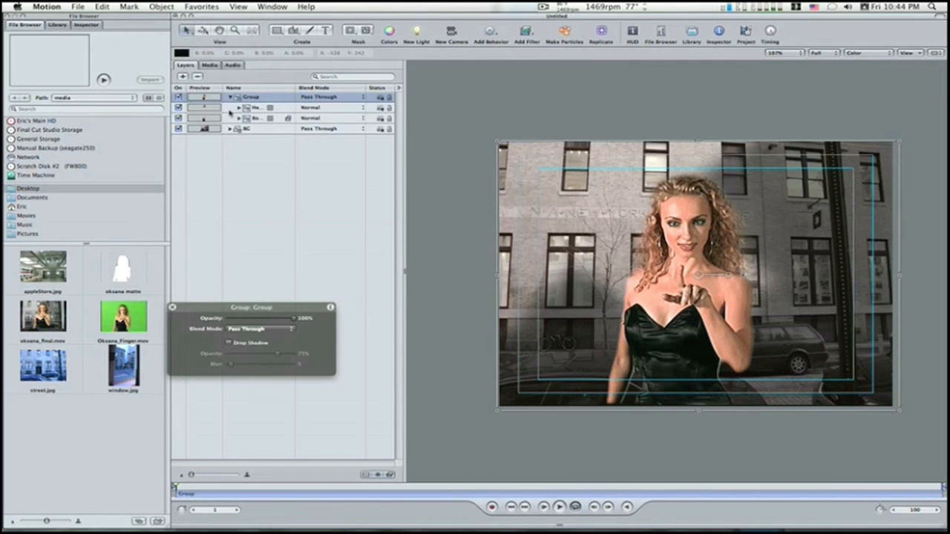
# Step: Collapse the combined key group and shift the woman slightly right and down over the street background
pyautogui.click(231, 98)
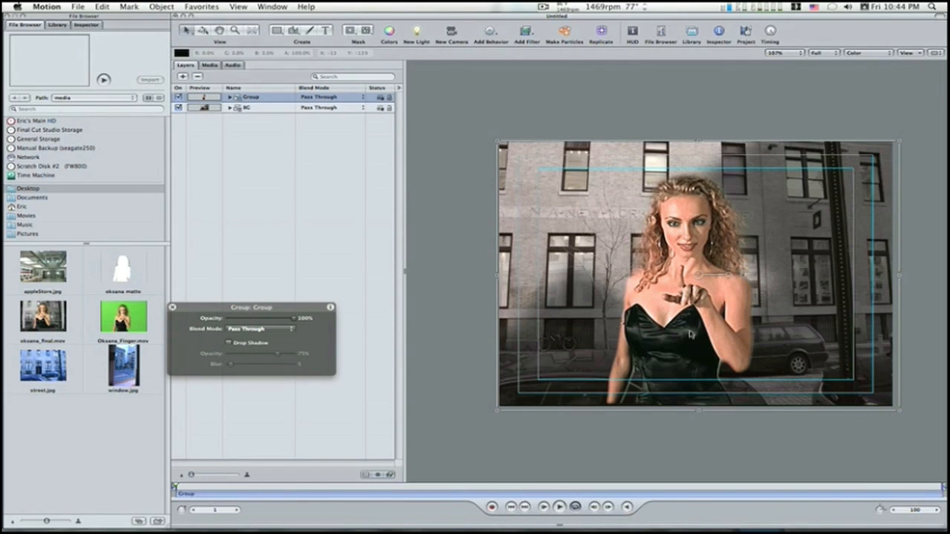
pyautogui.moveTo(684, 310); pyautogui.dragTo(690, 318)
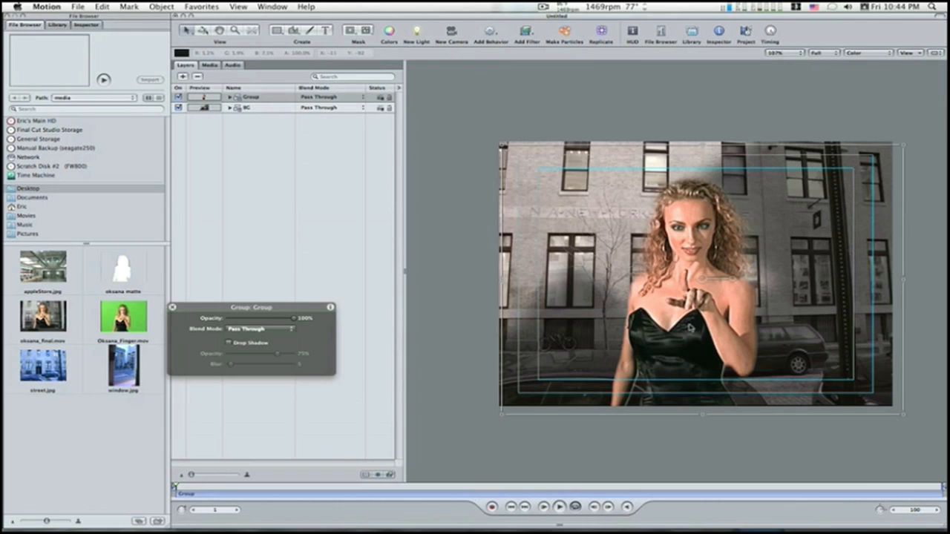
# Step: Add a Gaussian Blur filter to the BG group and collapse the group
pyautogui.click(258, 109)
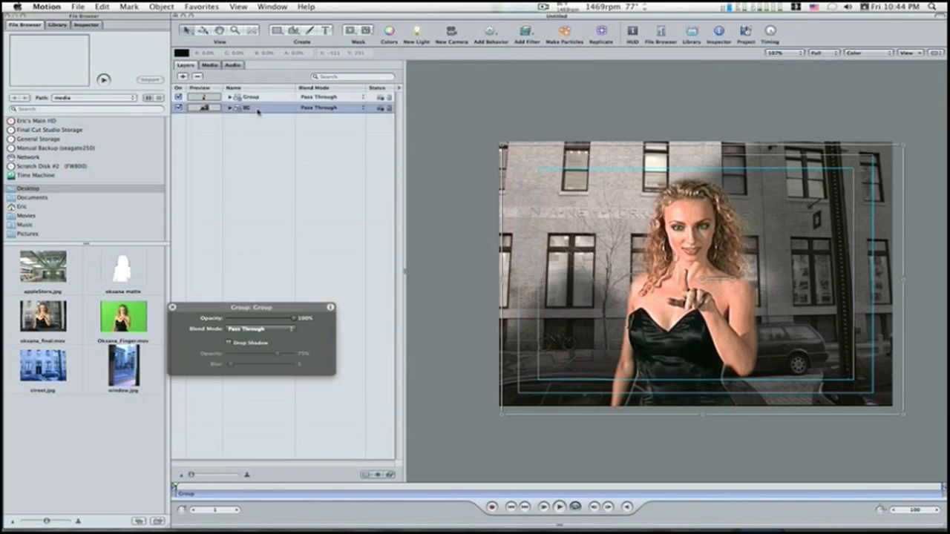
pyautogui.click(525, 31)
pyautogui.moveTo(549, 42)
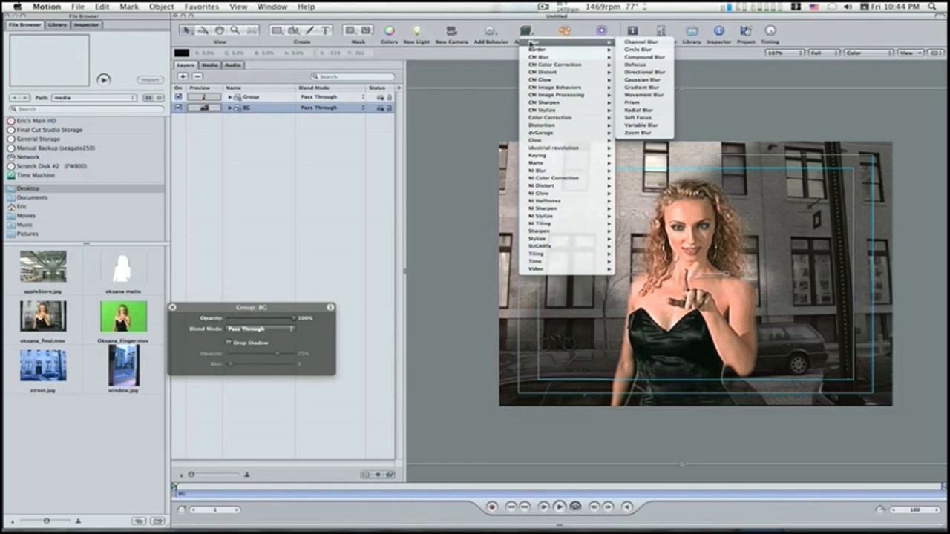
pyautogui.click(642, 79)
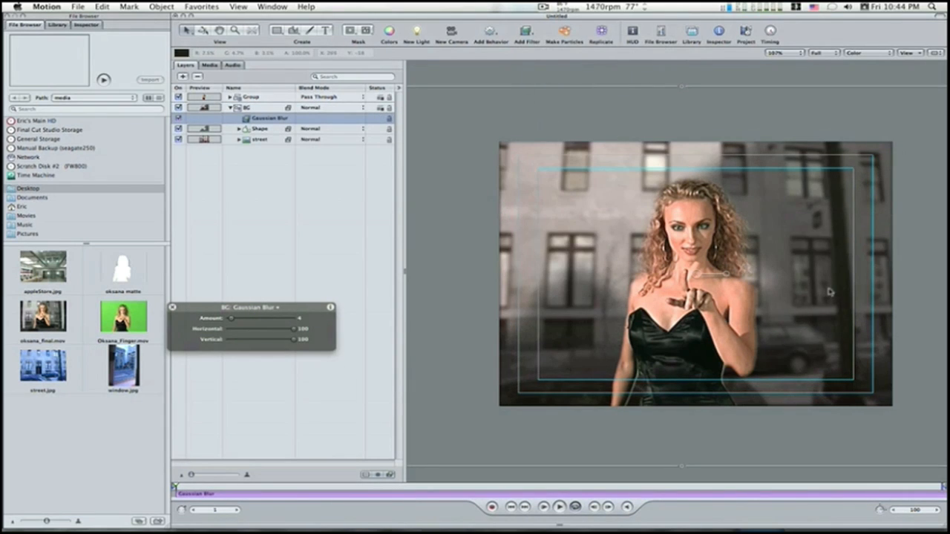
pyautogui.click(230, 108)
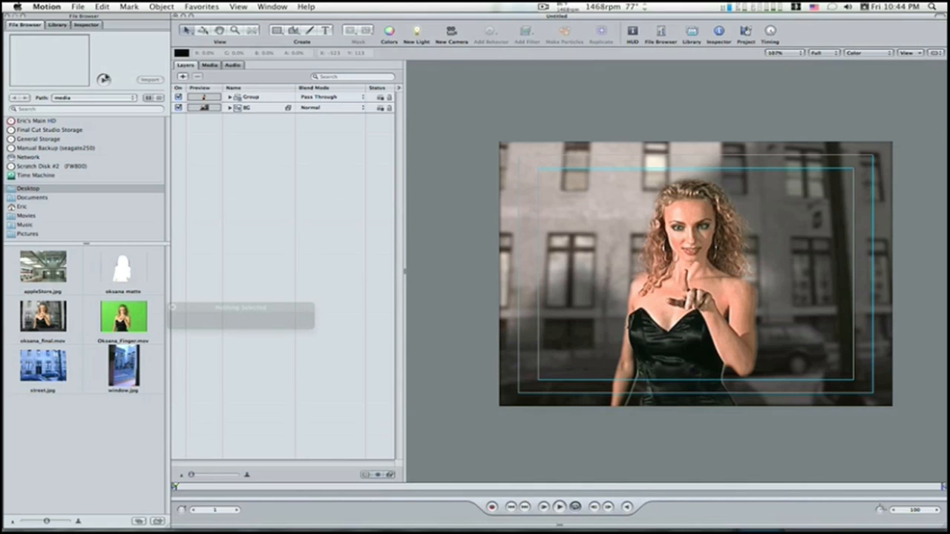
# Step: Save the project on the Desktop under the name "keying"
pyautogui.click(76, 5)
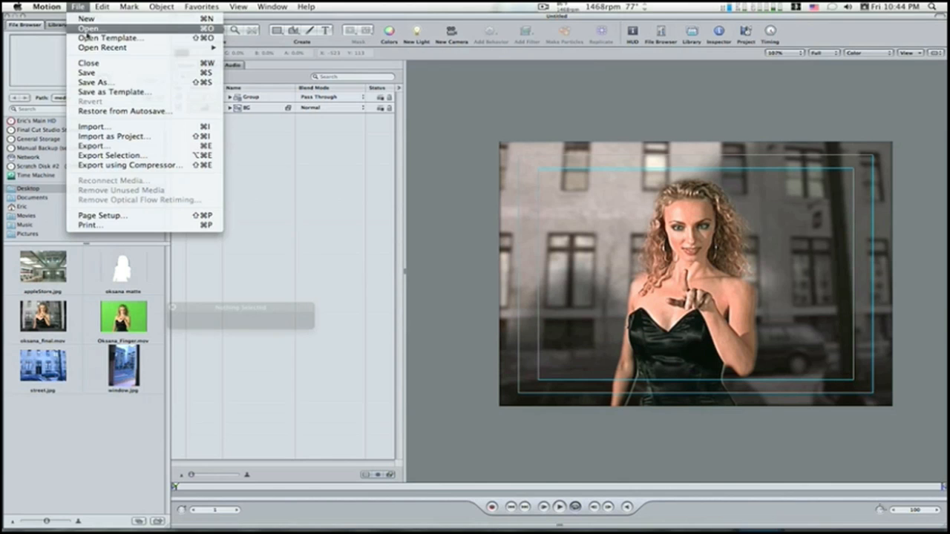
pyautogui.click(87, 78)
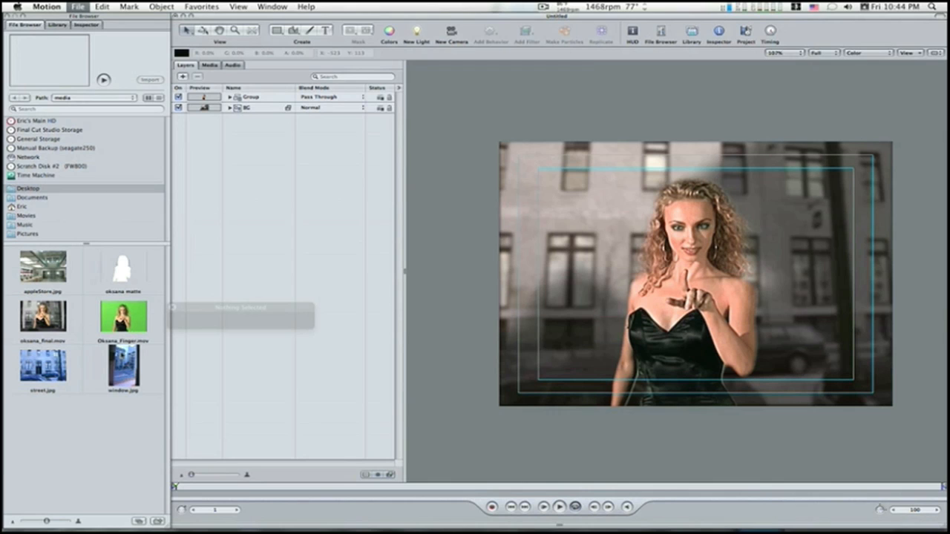
pyautogui.press('super+s')
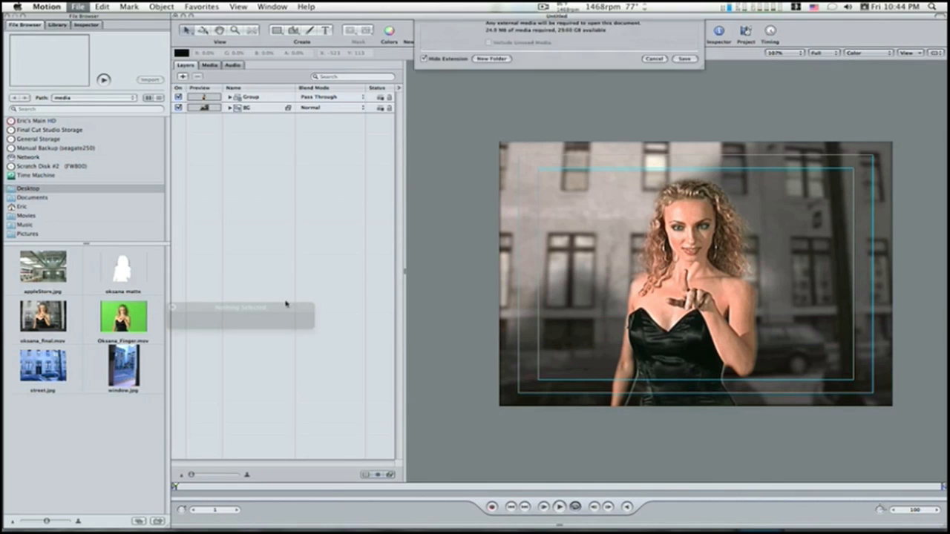
pyautogui.click(521, 25)
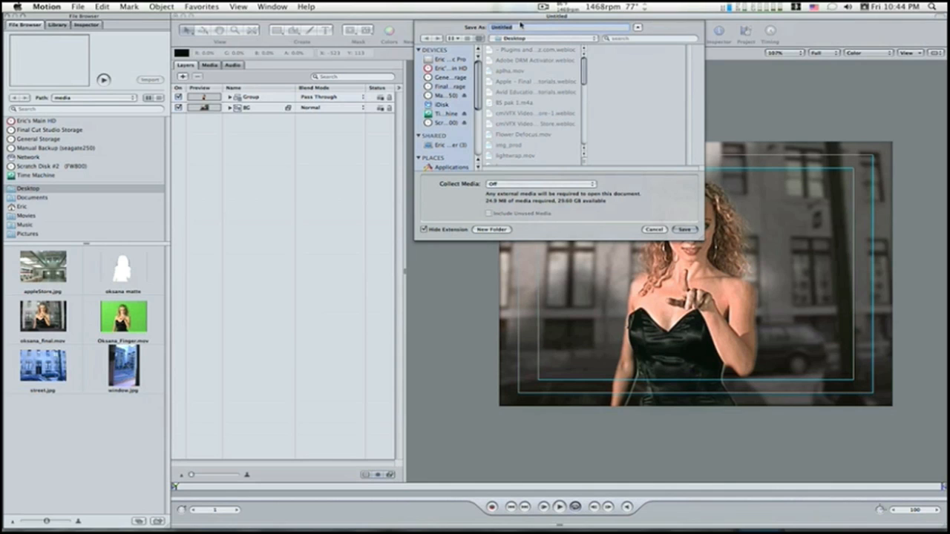
pyautogui.write('keying')
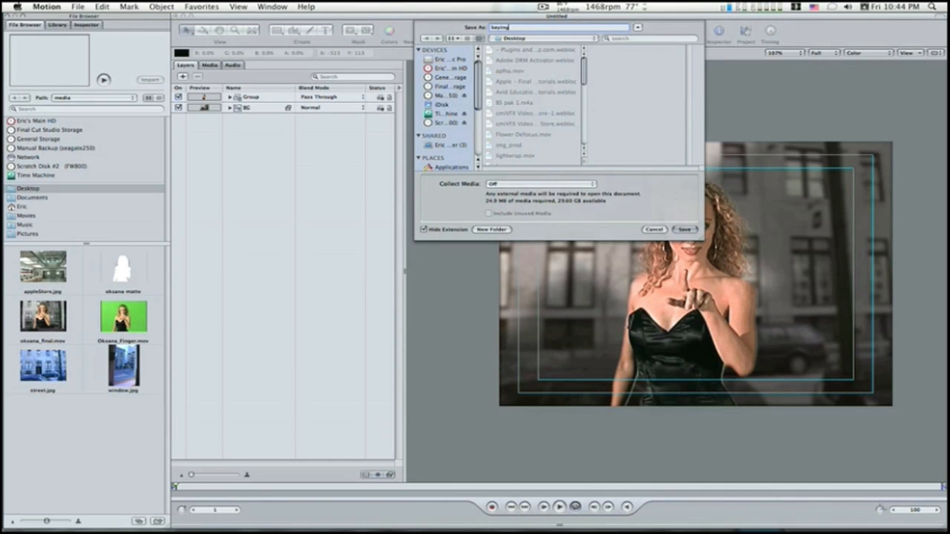
pyautogui.click(683, 229)
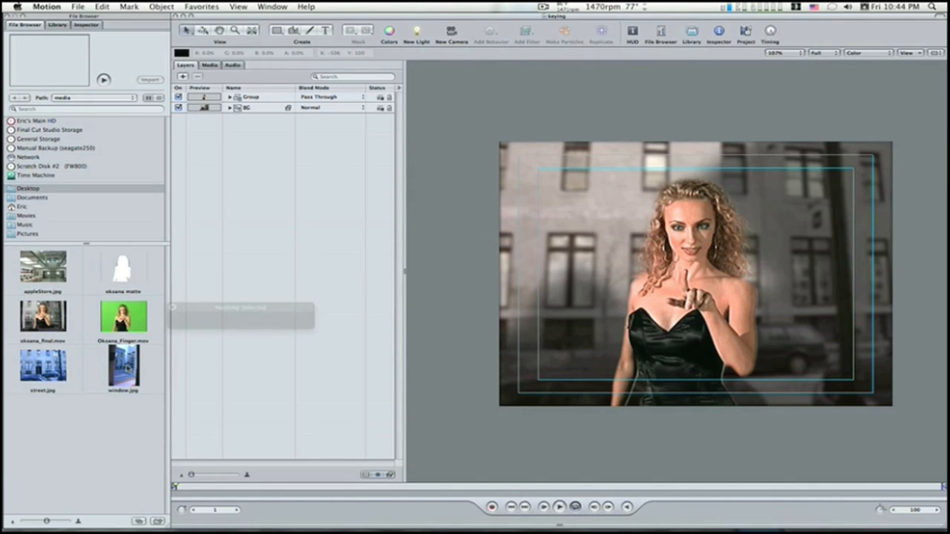
# Step: Add window.jpg to the centre of the composite and put it inside a new, collapsed group
pyautogui.moveTo(124, 366); pyautogui.dragTo(690, 281)
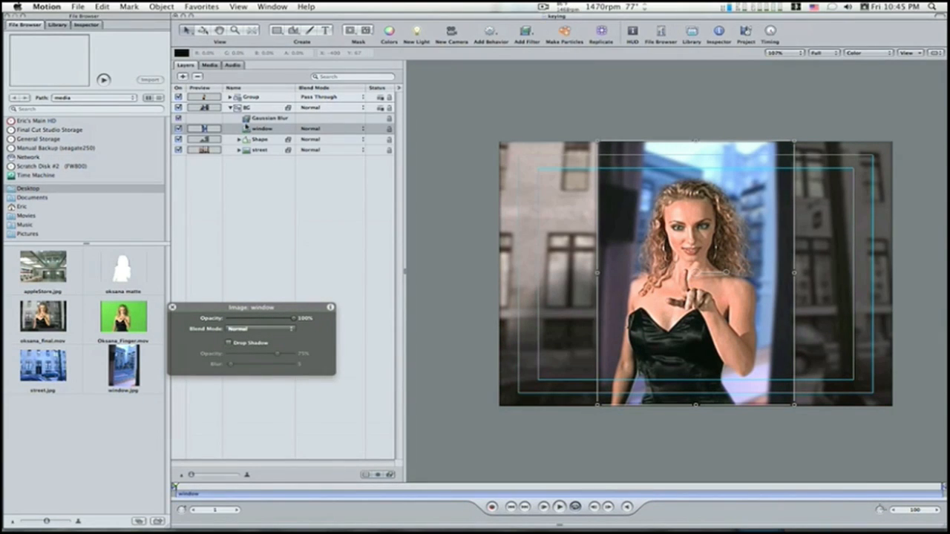
pyautogui.click(185, 77)
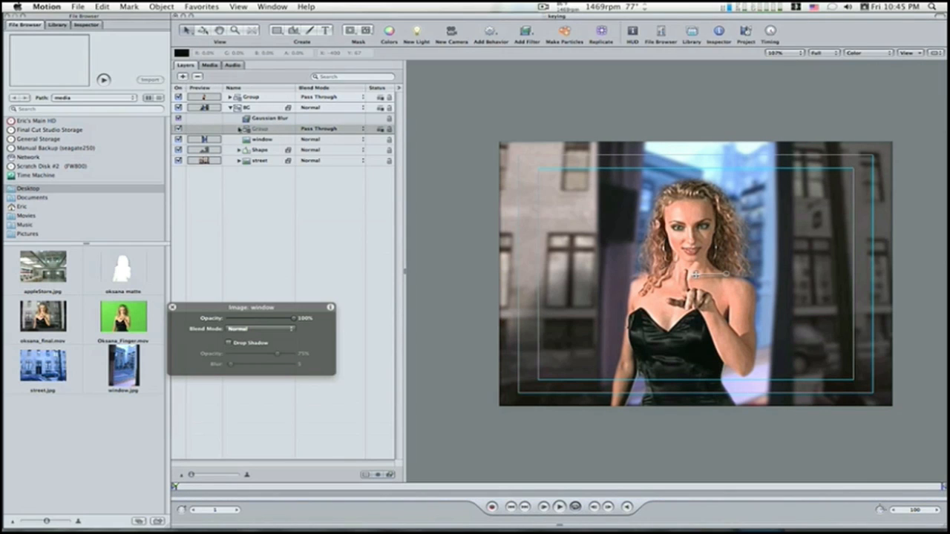
pyautogui.moveTo(249, 141); pyautogui.dragTo(249, 131)
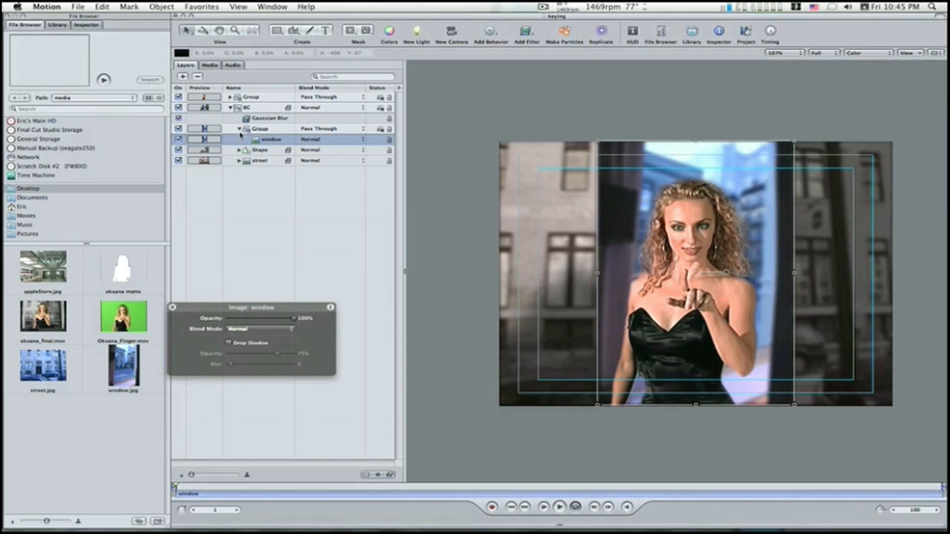
pyautogui.click(239, 130)
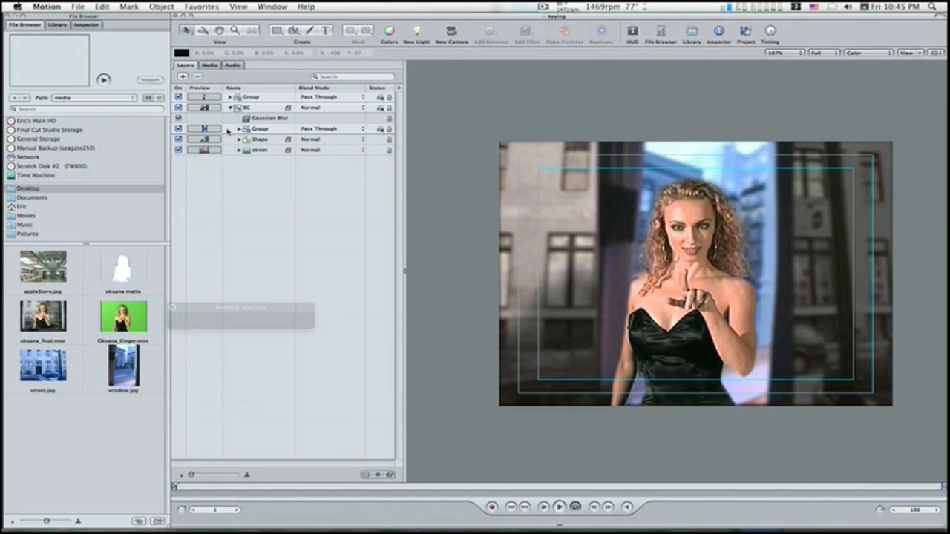
# Step: Move the group holding the window image out of BG to the top of the layer stack
pyautogui.moveTo(250, 132); pyautogui.dragTo(220, 95)
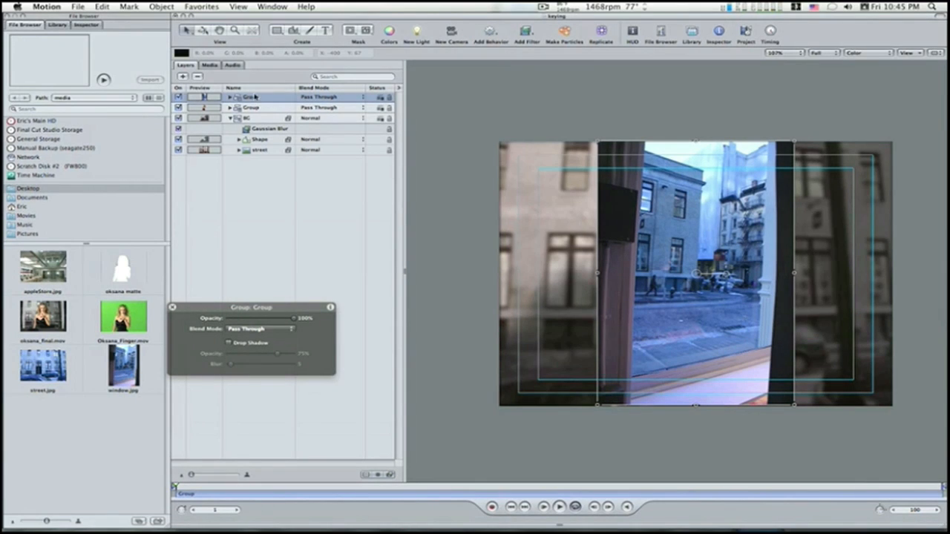
pyautogui.click(231, 97)
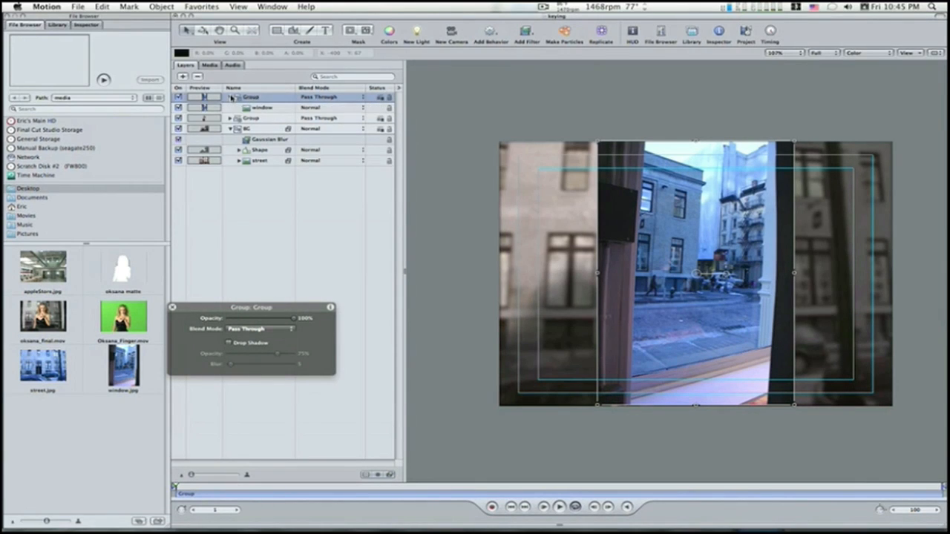
pyautogui.click(232, 97)
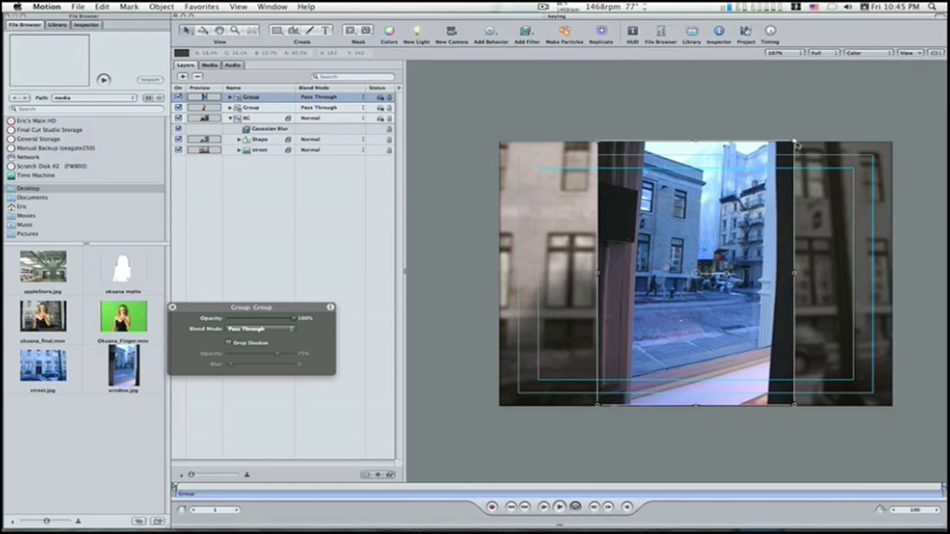
# Step: Enlarge and stretch the window group to cover the frame's full width, then shift it slightly down
pyautogui.moveTo(796, 144); pyautogui.dragTo(853, 127)
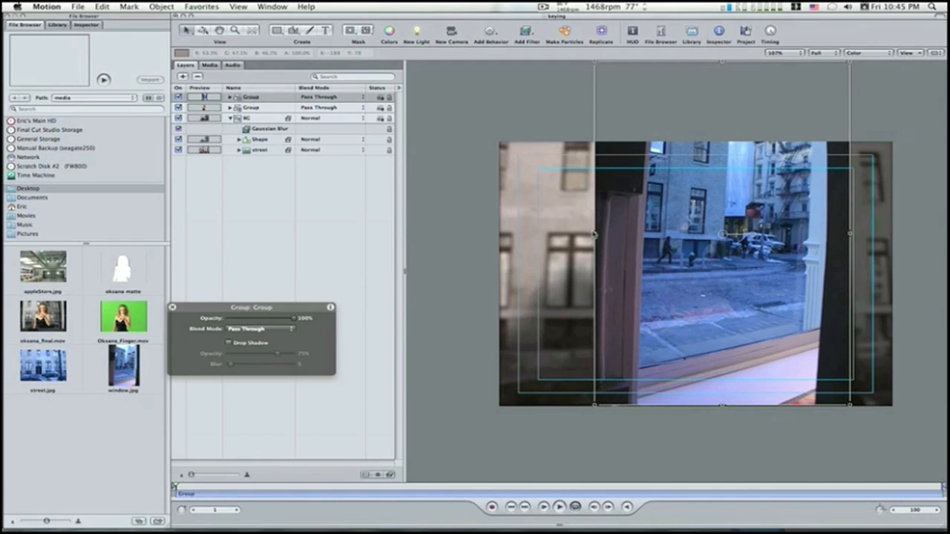
pyautogui.moveTo(595, 233); pyautogui.dragTo(500, 231)
pyautogui.moveTo(694, 233); pyautogui.dragTo(704, 234)
pyautogui.moveTo(861, 233); pyautogui.dragTo(906, 233)
pyautogui.moveTo(511, 234); pyautogui.dragTo(484, 235)
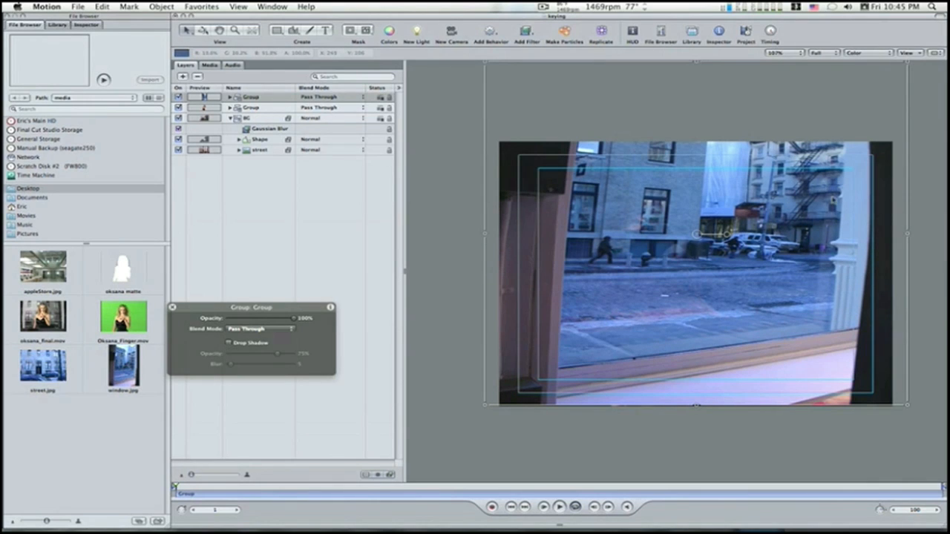
pyautogui.moveTo(906, 236); pyautogui.dragTo(881, 238)
pyautogui.moveTo(773, 267); pyautogui.dragTo(784, 280)
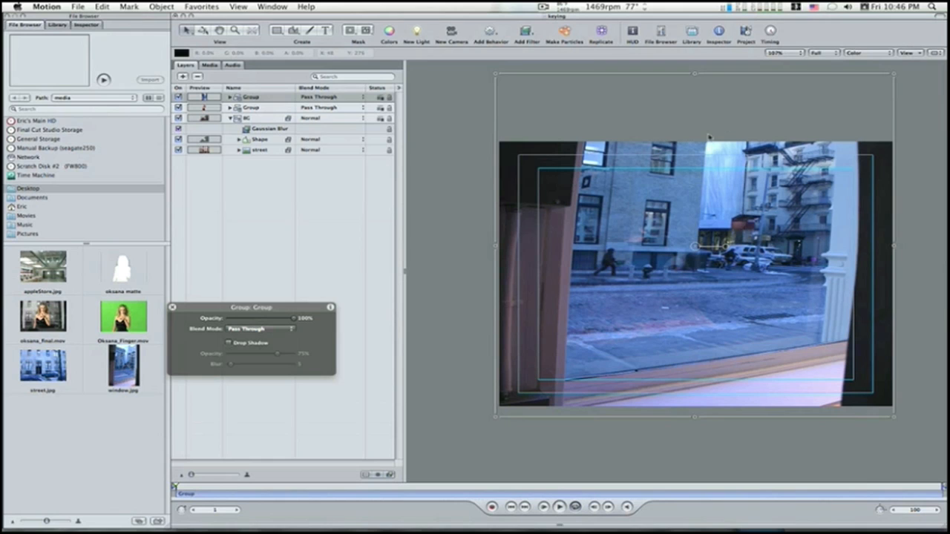
# Step: Rename the keyed woman's group with her first name and the window image's group as "sill"
pyautogui.click(259, 138)
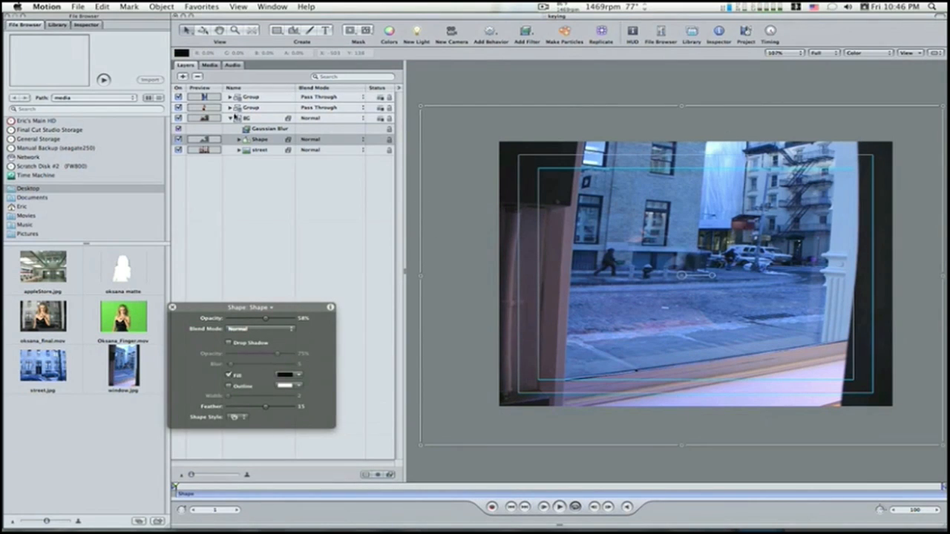
pyautogui.click(230, 107)
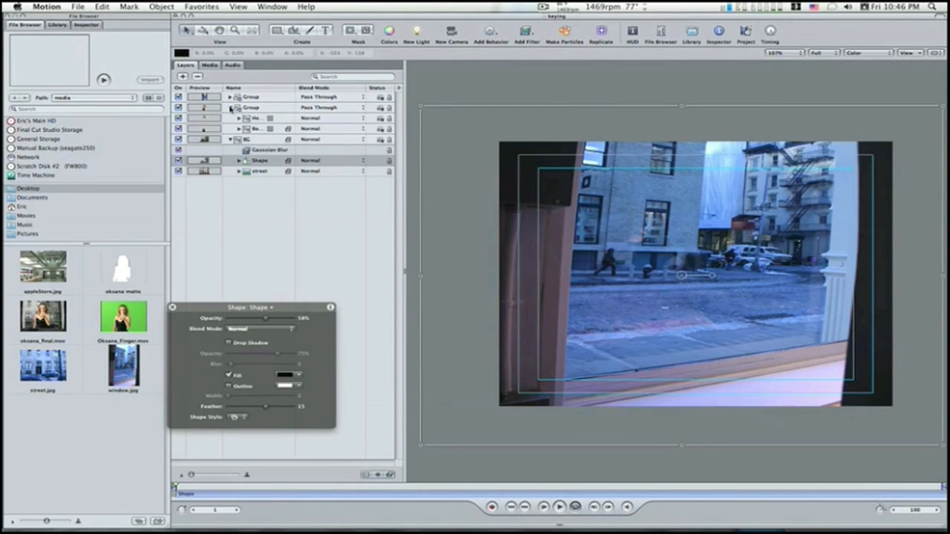
pyautogui.click(230, 107)
pyautogui.click(247, 109)
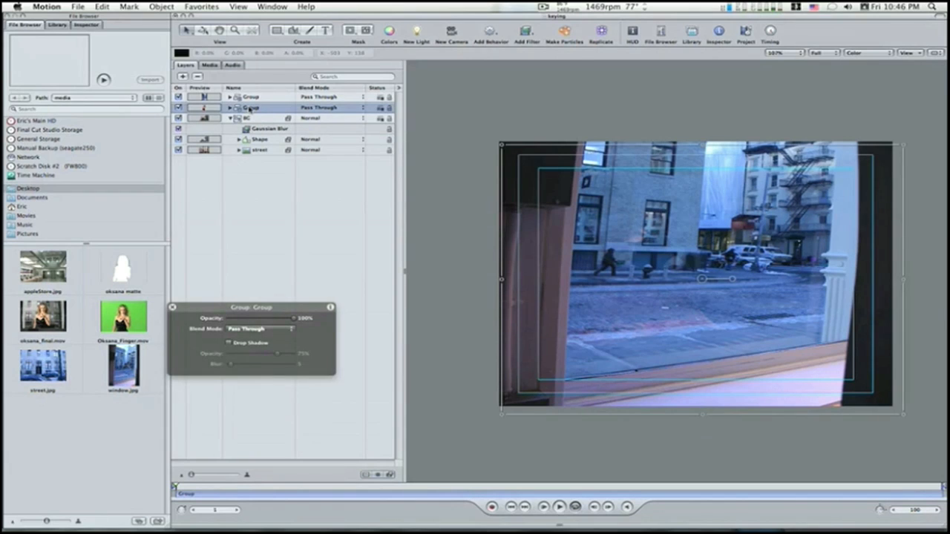
pyautogui.click(265, 108)
pyautogui.write('Gl')
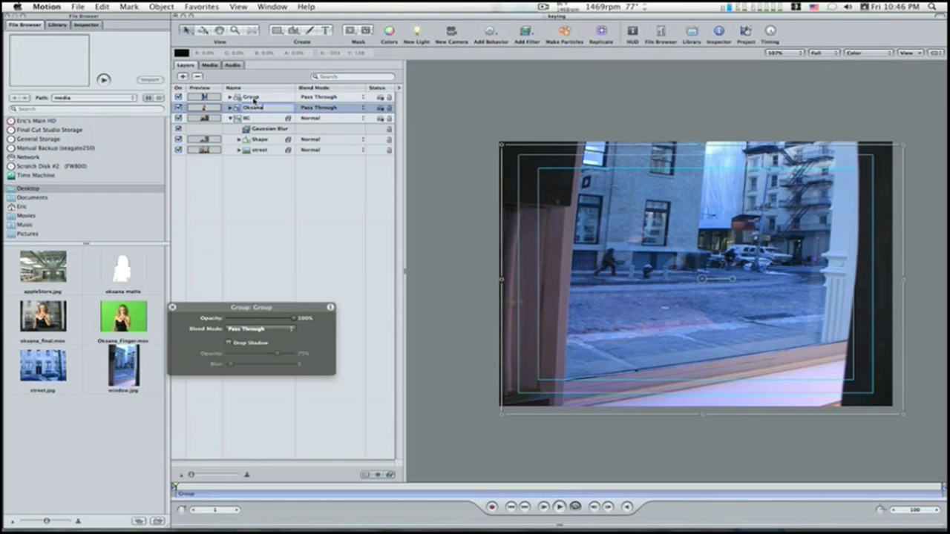
pyautogui.click(254, 99)
pyautogui.click(254, 98)
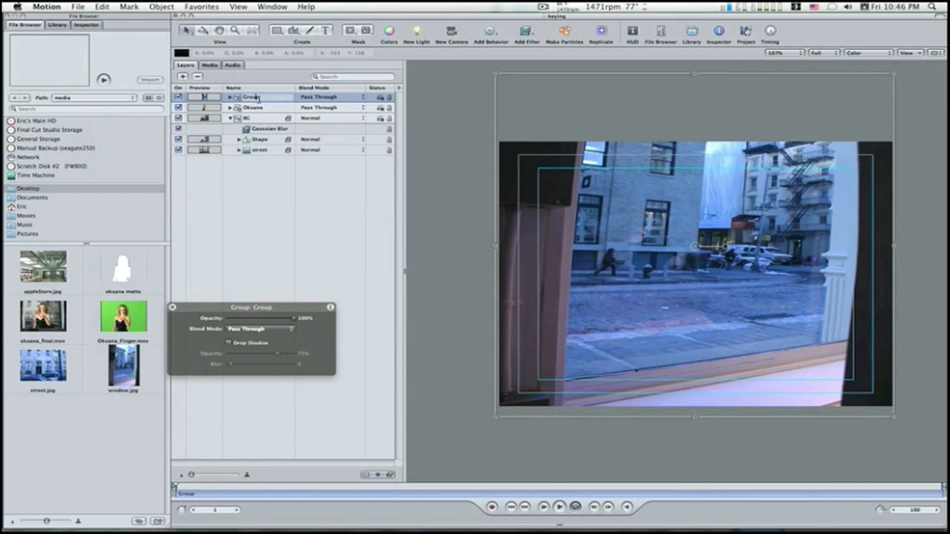
pyautogui.write('A')
pyautogui.press('Return')
# Step: Draw a closed Bezier mask on the window layer, tracing the white column and enclosing the dark frame beside it
pyautogui.click(231, 97)
pyautogui.click(266, 109)
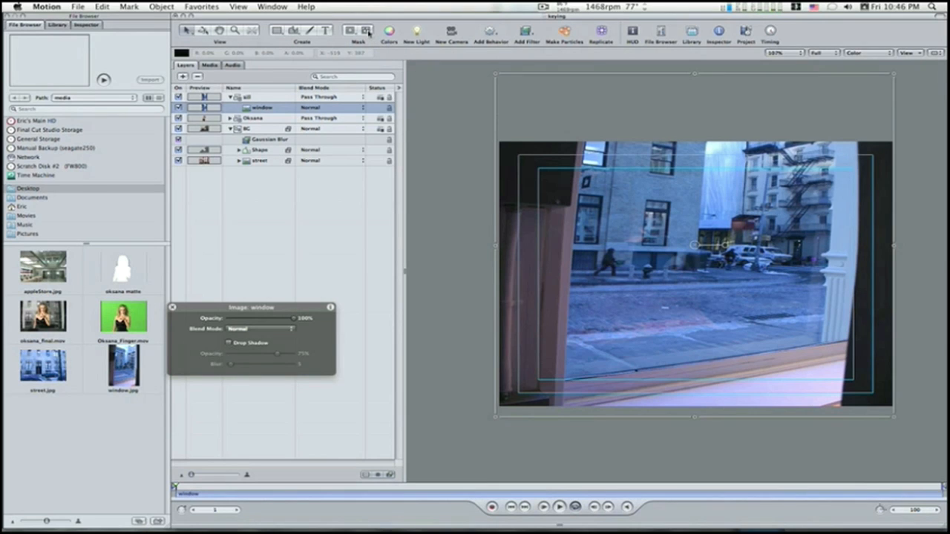
pyautogui.click(366, 31)
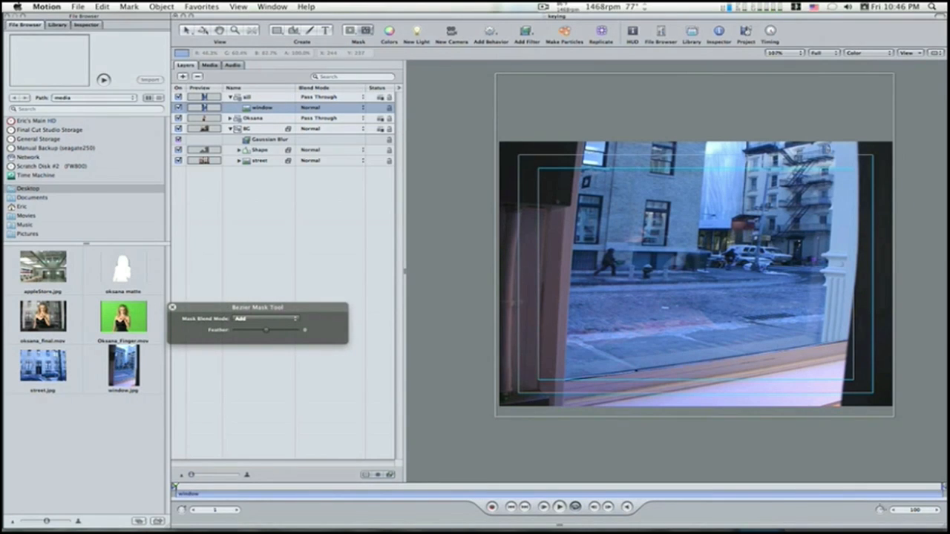
pyautogui.click(835, 140)
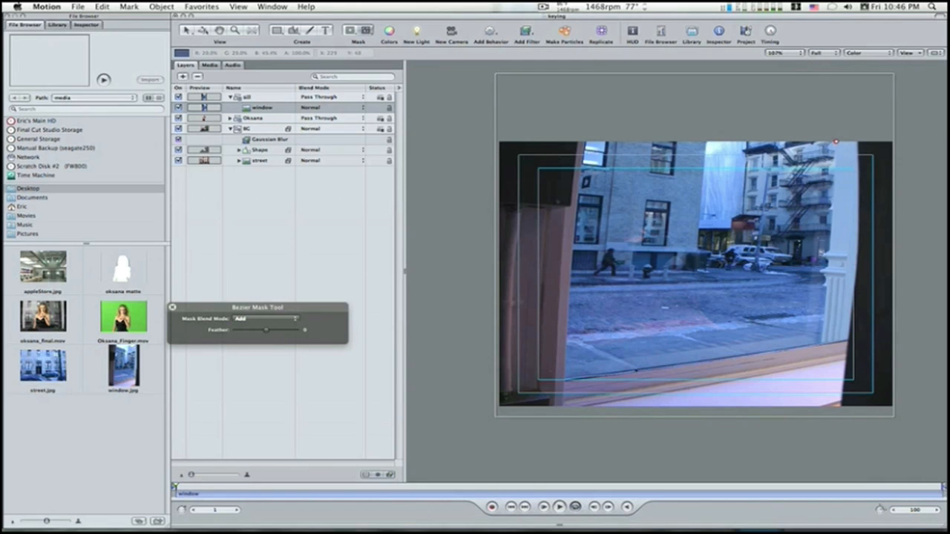
pyautogui.click(829, 249)
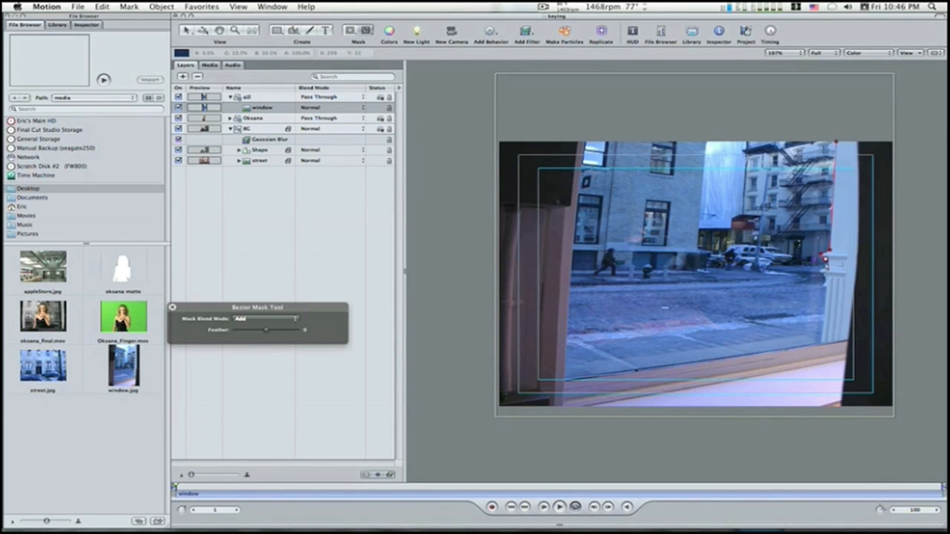
pyautogui.click(821, 271)
pyautogui.click(824, 278)
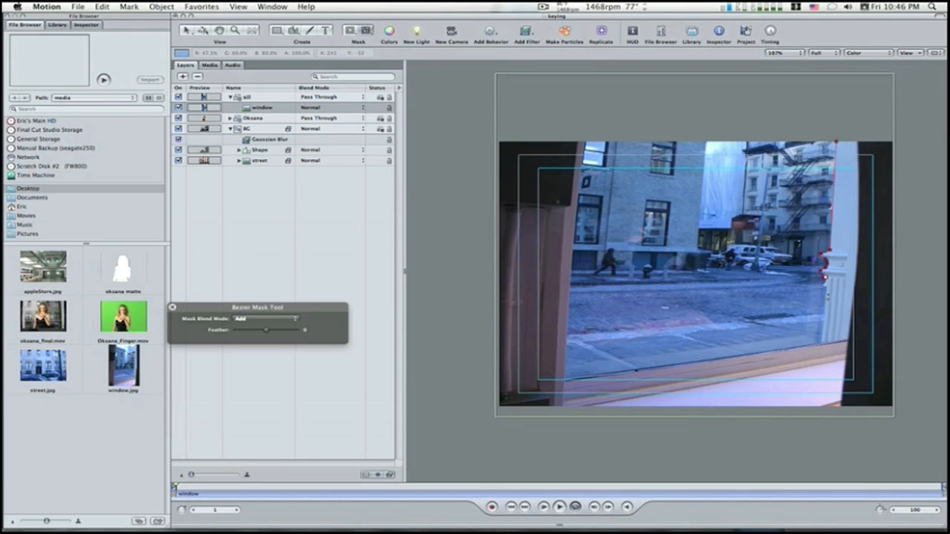
pyautogui.click(821, 342)
pyautogui.click(907, 334)
pyautogui.click(917, 107)
pyautogui.click(847, 98)
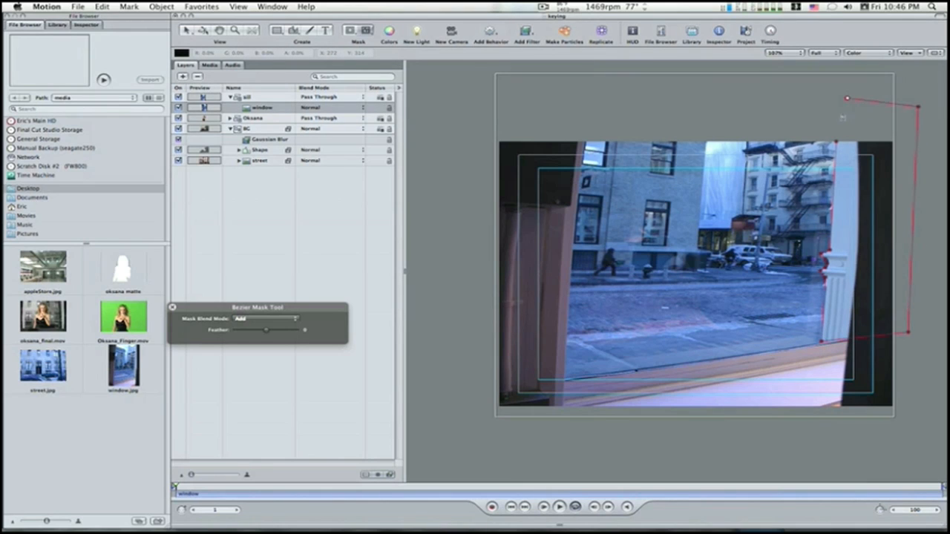
pyautogui.click(834, 141)
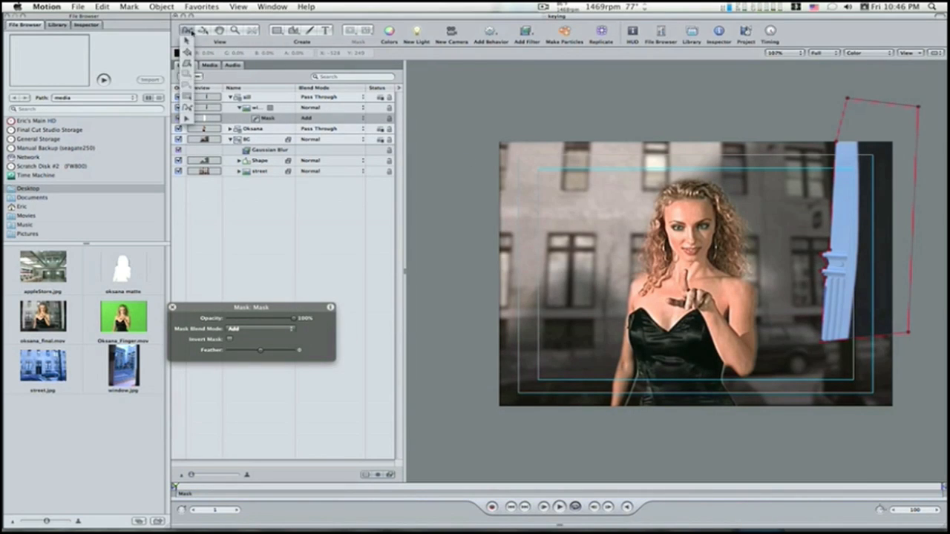
pyautogui.click(186, 32)
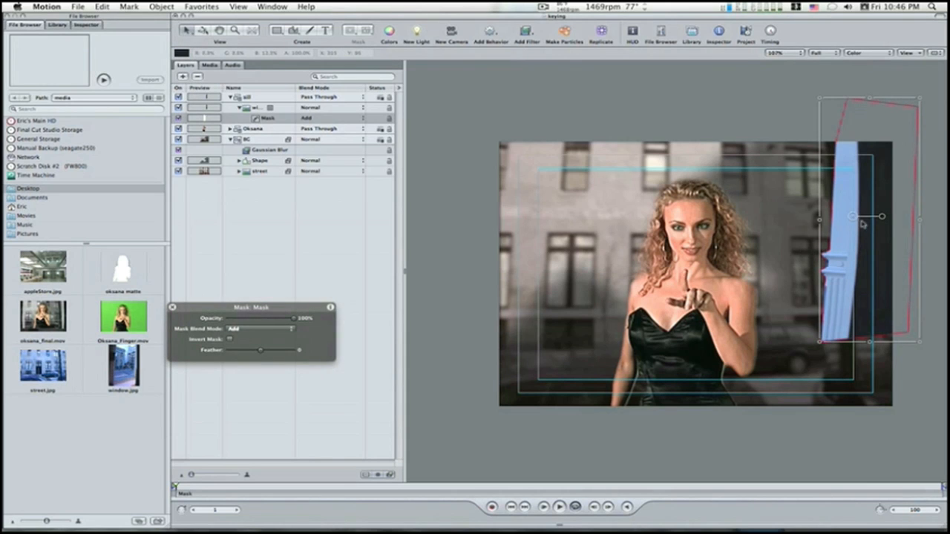
# Step: Try to move the mask down over the window column, and return it to its starting place
pyautogui.moveTo(854, 217); pyautogui.dragTo(844, 241)
pyautogui.moveTo(845, 252); pyautogui.dragTo(852, 218)
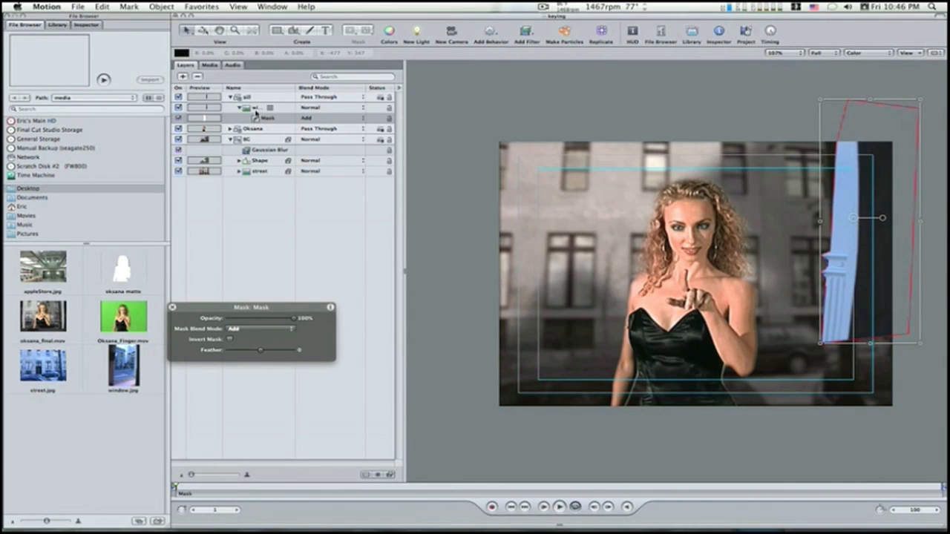
# Step: Stretch, slightly rotate and move the masked window image so its white column stands along the right edge of the frame
pyautogui.click(256, 108)
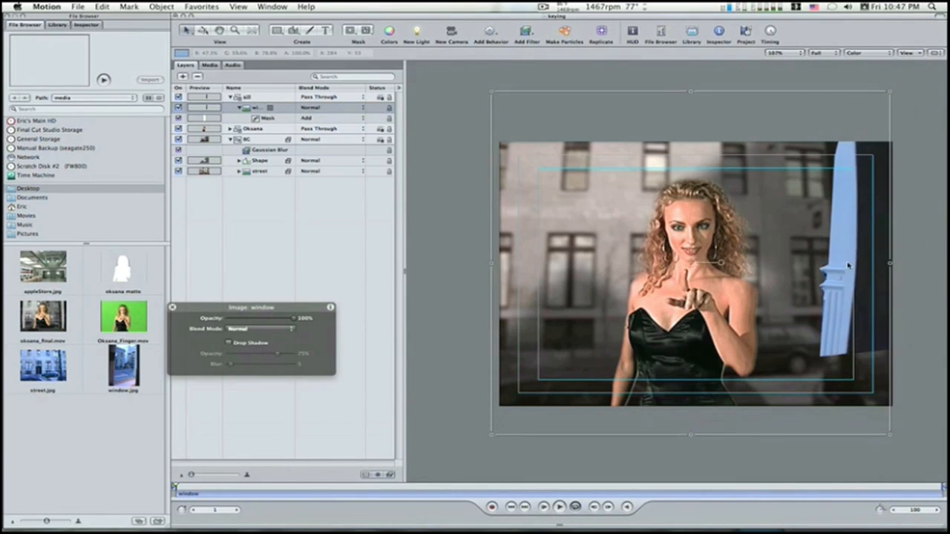
pyautogui.moveTo(848, 265); pyautogui.dragTo(860, 306)
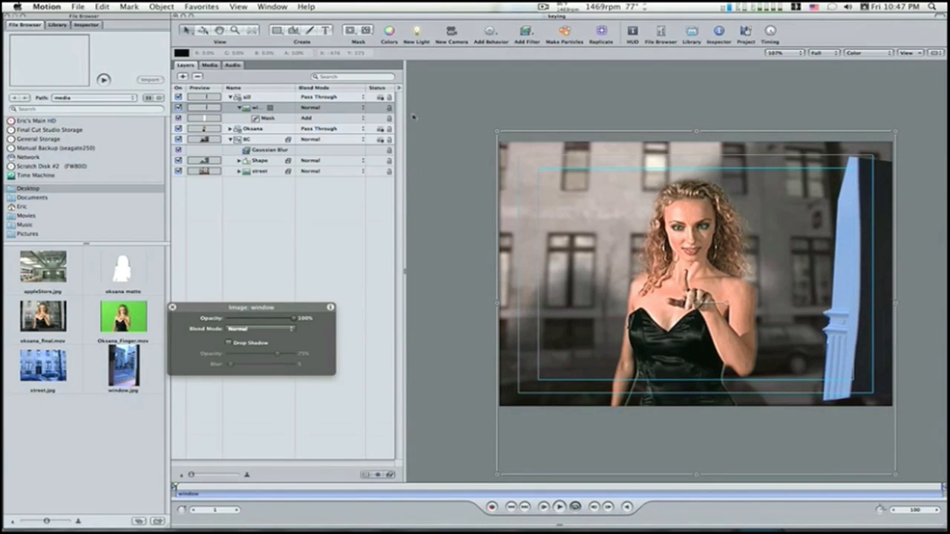
pyautogui.click(257, 108)
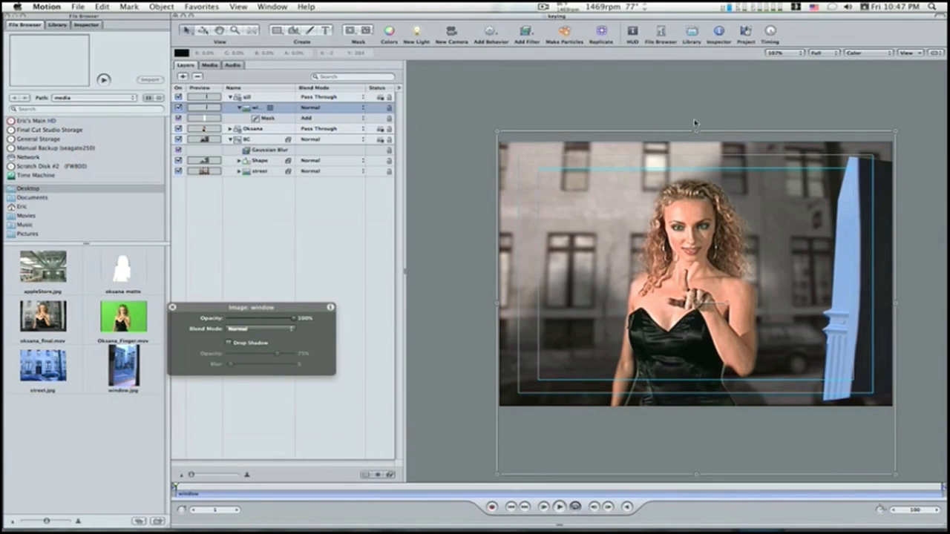
pyautogui.moveTo(695, 134); pyautogui.dragTo(710, 70)
pyautogui.moveTo(846, 243); pyautogui.dragTo(873, 265)
pyautogui.moveTo(749, 294); pyautogui.dragTo(758, 295)
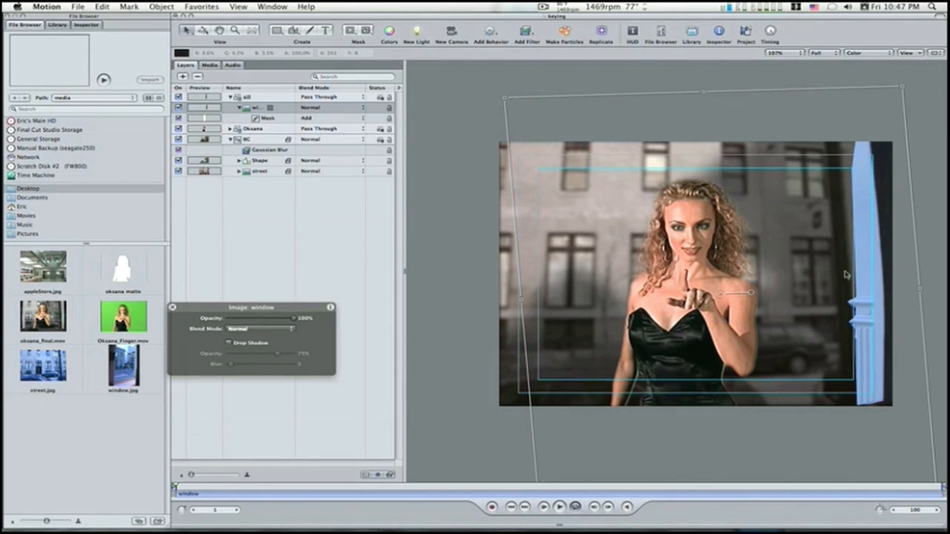
pyautogui.moveTo(865, 279); pyautogui.dragTo(880, 282)
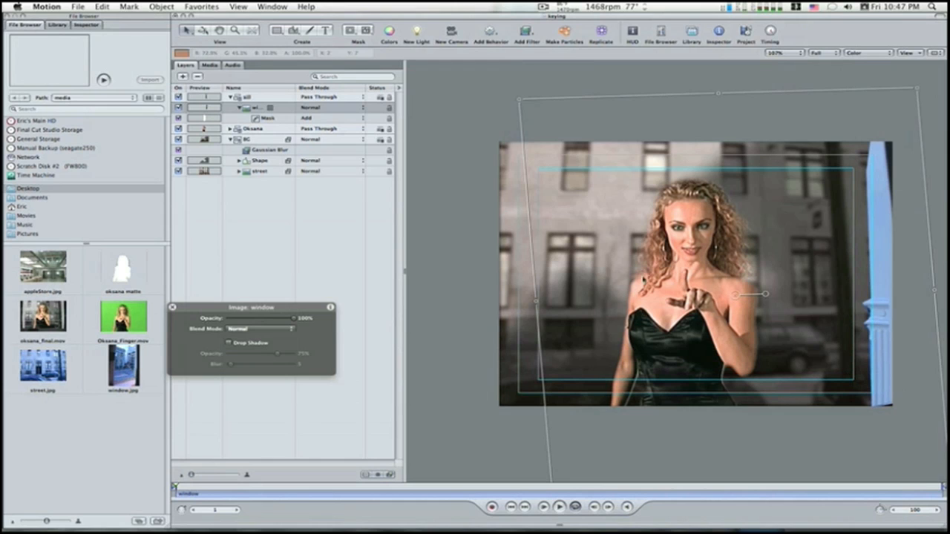
pyautogui.moveTo(533, 301); pyautogui.dragTo(481, 302)
pyautogui.moveTo(835, 303); pyautogui.dragTo(847, 301)
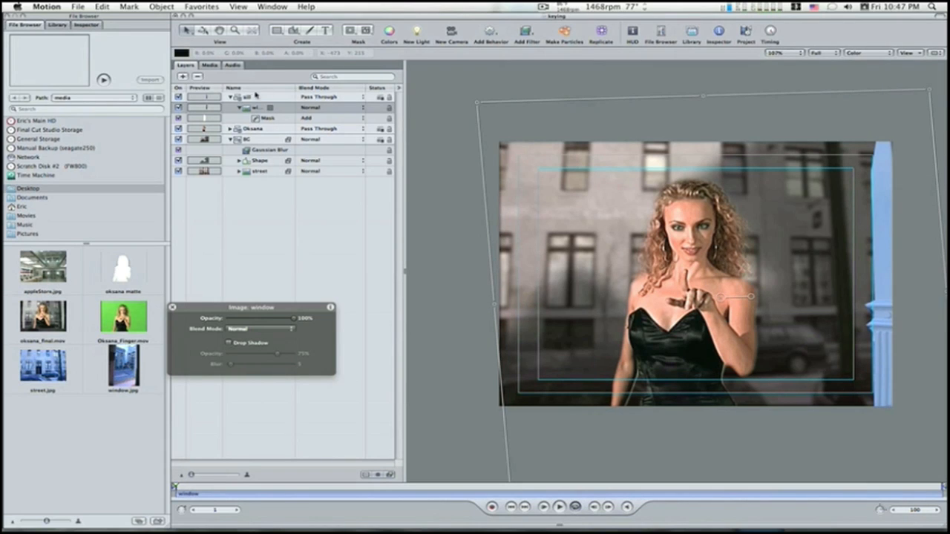
# Step: Duplicate the masked window layer, then mirror and position the copy so its column stands along the frame's left edge
pyautogui.click(239, 108)
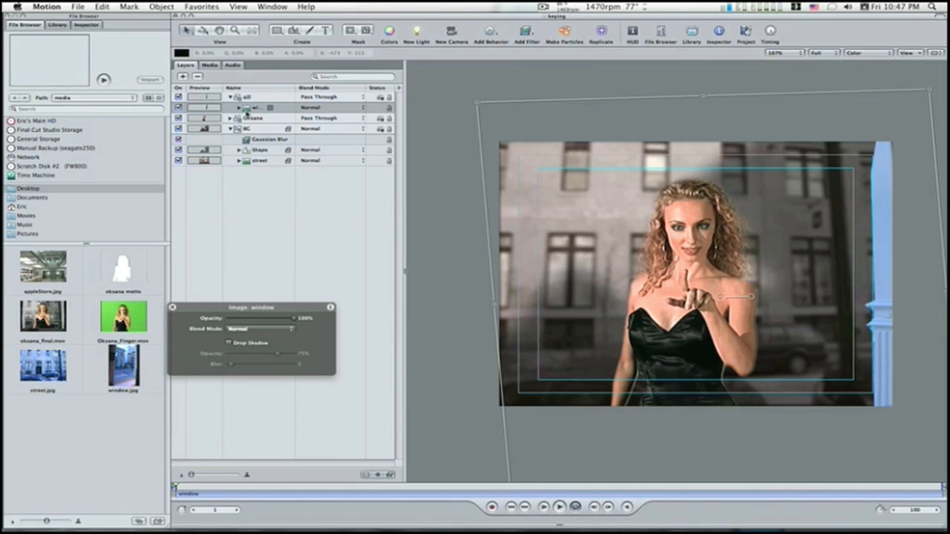
pyautogui.click(248, 110)
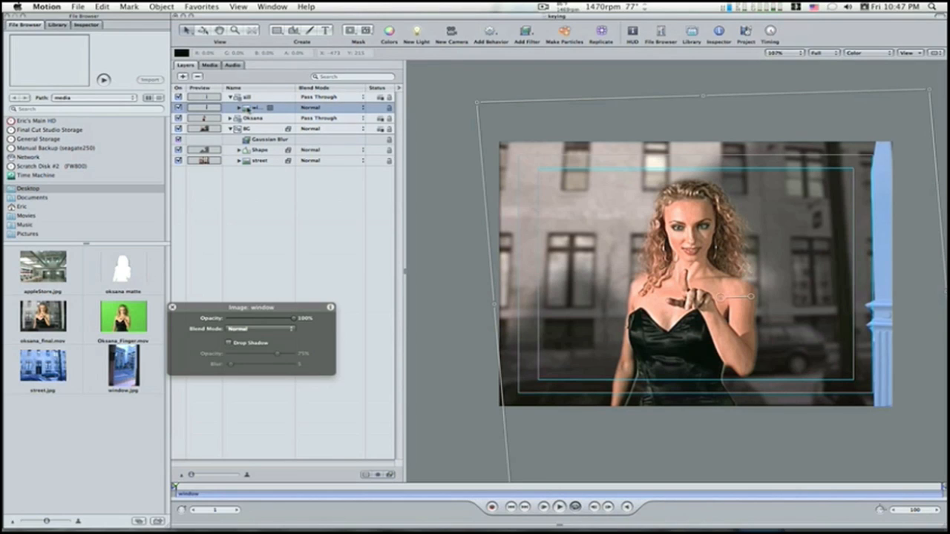
pyautogui.press('super+d')
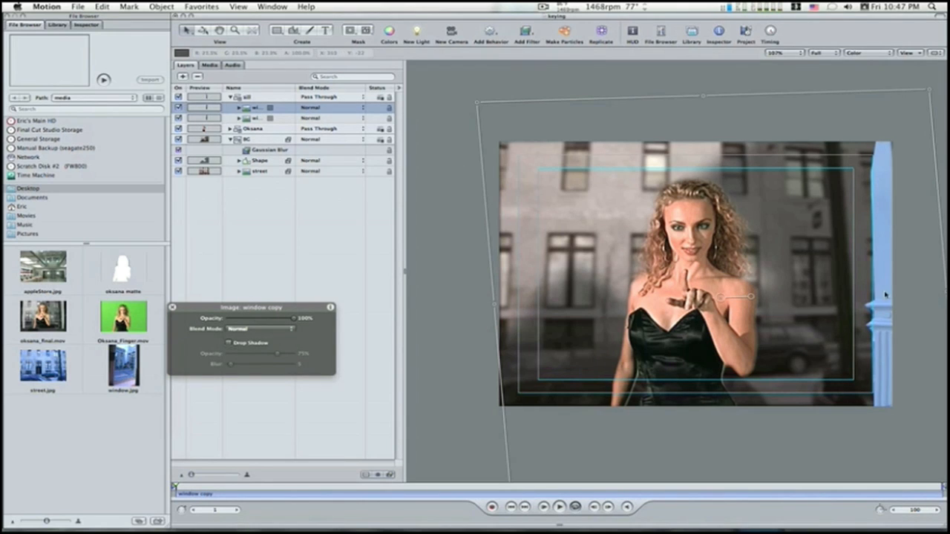
pyautogui.moveTo(945, 293); pyautogui.dragTo(576, 281)
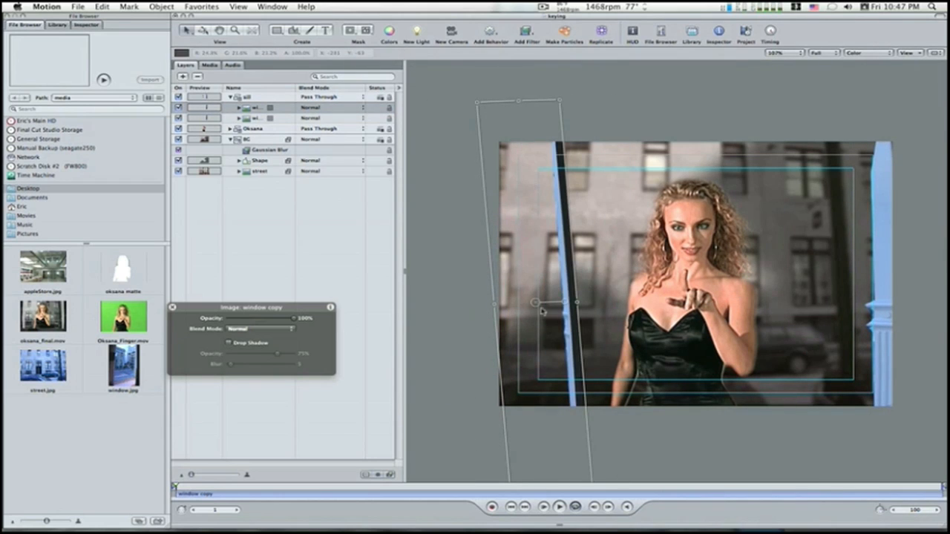
pyautogui.moveTo(535, 304); pyautogui.dragTo(495, 278)
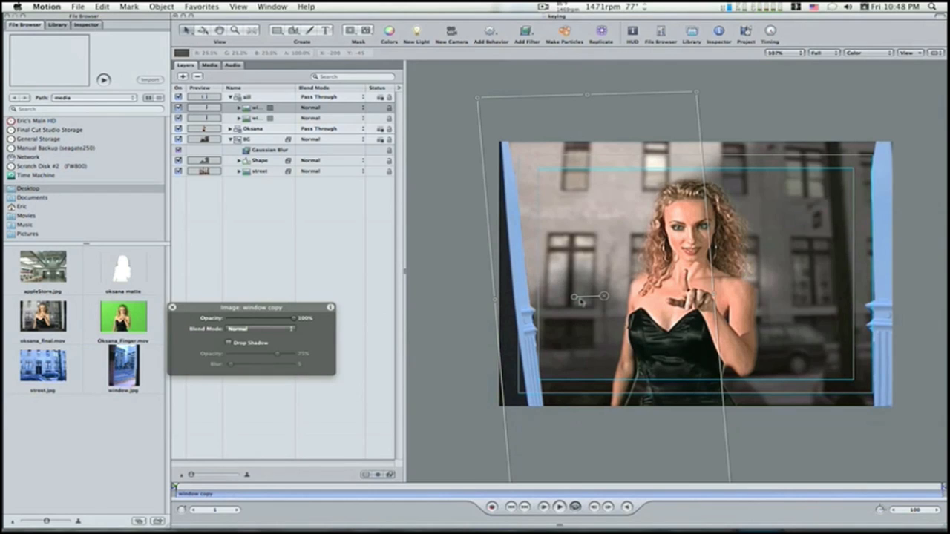
pyautogui.moveTo(577, 300); pyautogui.dragTo(568, 301)
pyautogui.moveTo(535, 391)
pyautogui.mouseDown()
pyautogui.moveTo(525, 378)
pyautogui.moveTo(522, 396)
pyautogui.mouseUp()
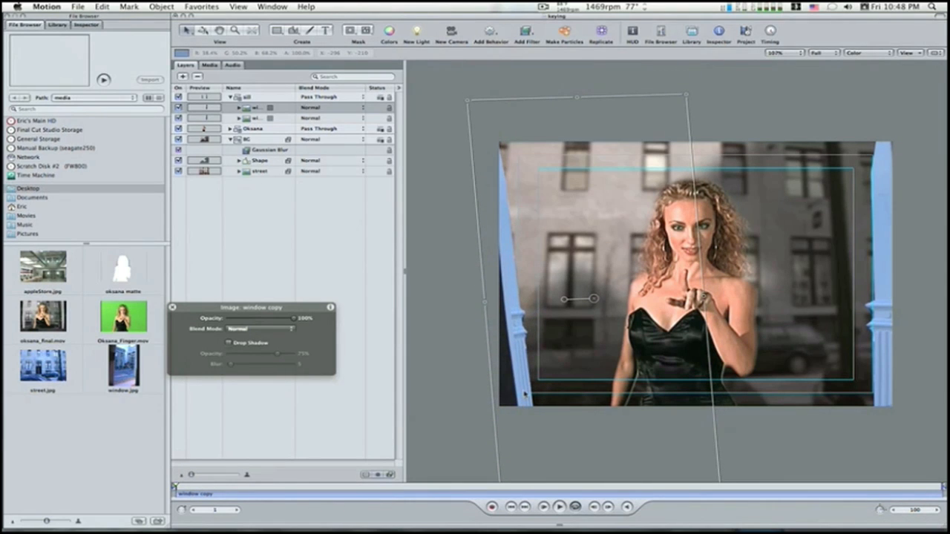
# Step: Set the window copy's X rotation to -18° and scale it up to about 51% so its column spans the frame's height
pyautogui.click(86, 25)
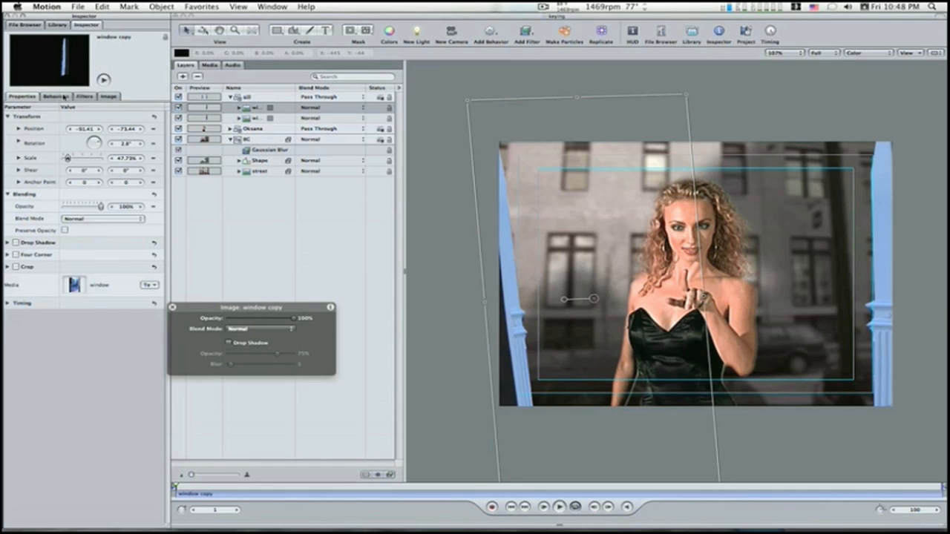
pyautogui.click(19, 142)
pyautogui.moveTo(125, 158); pyautogui.dragTo(101, 158)
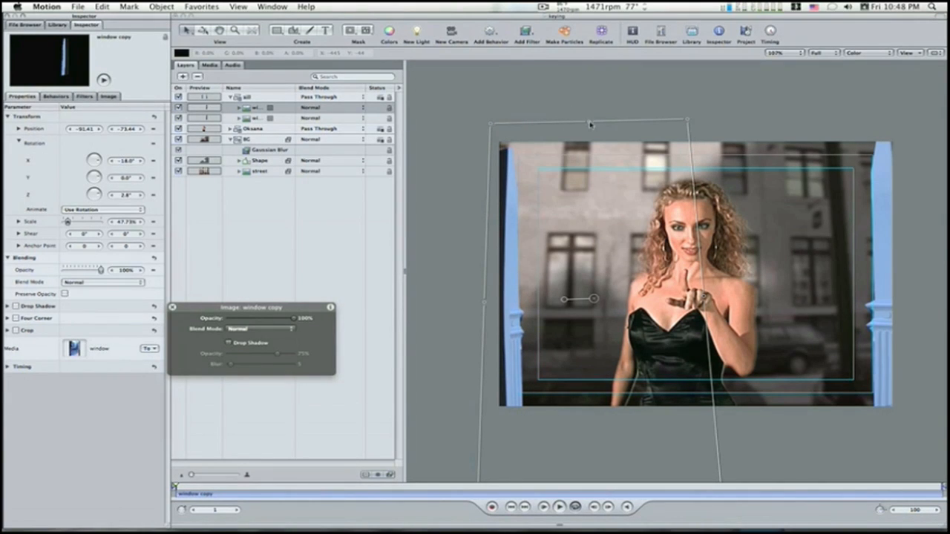
pyautogui.moveTo(590, 124); pyautogui.dragTo(587, 98)
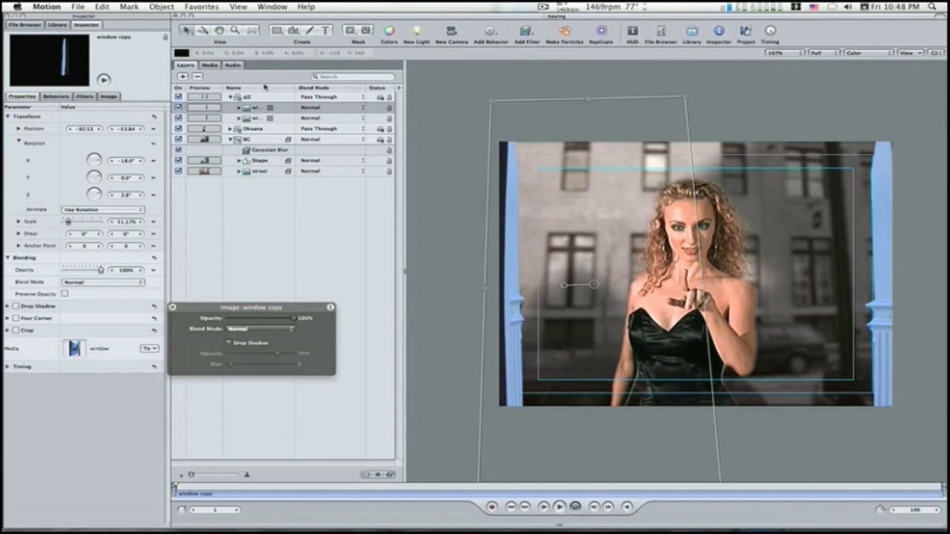
# Step: Copy the Desaturate and Sepia filters from the street layer onto the "sill" group
pyautogui.click(231, 97)
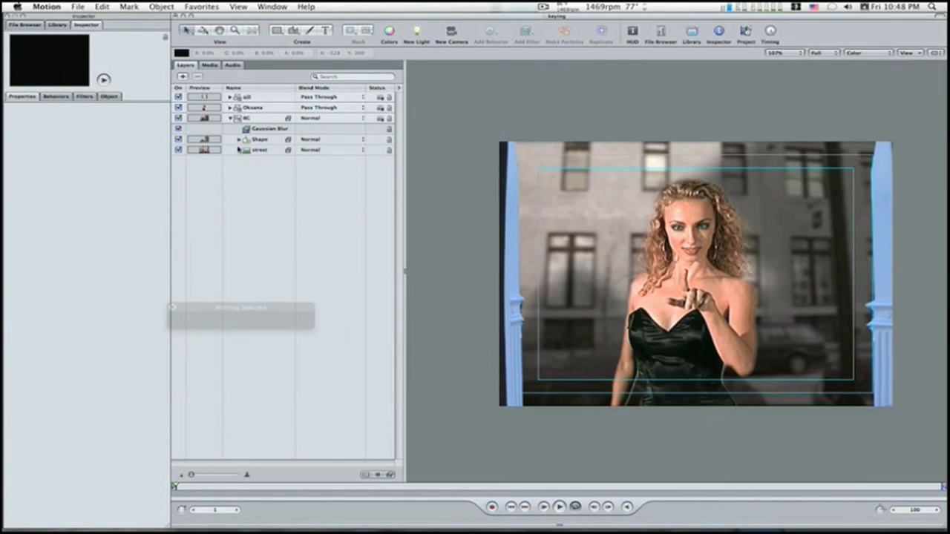
pyautogui.click(240, 150)
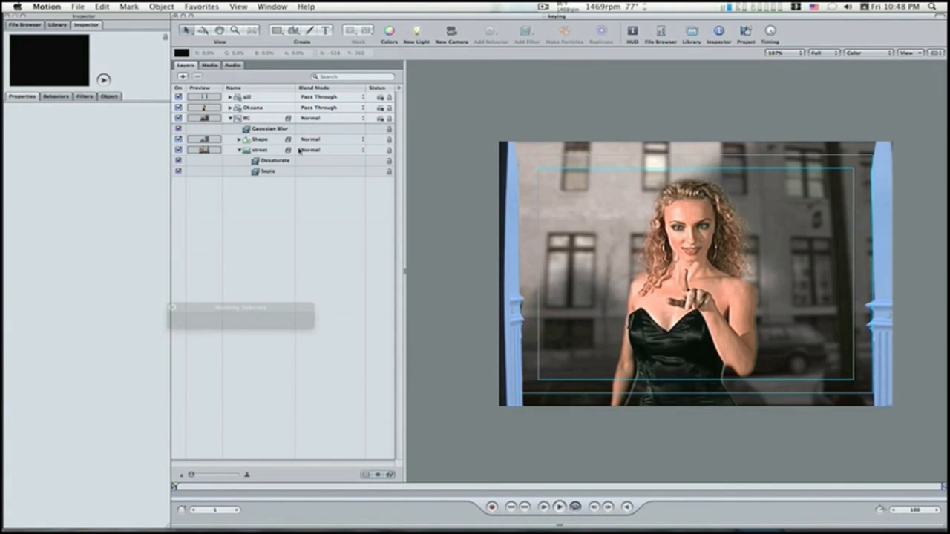
pyautogui.click(275, 161)
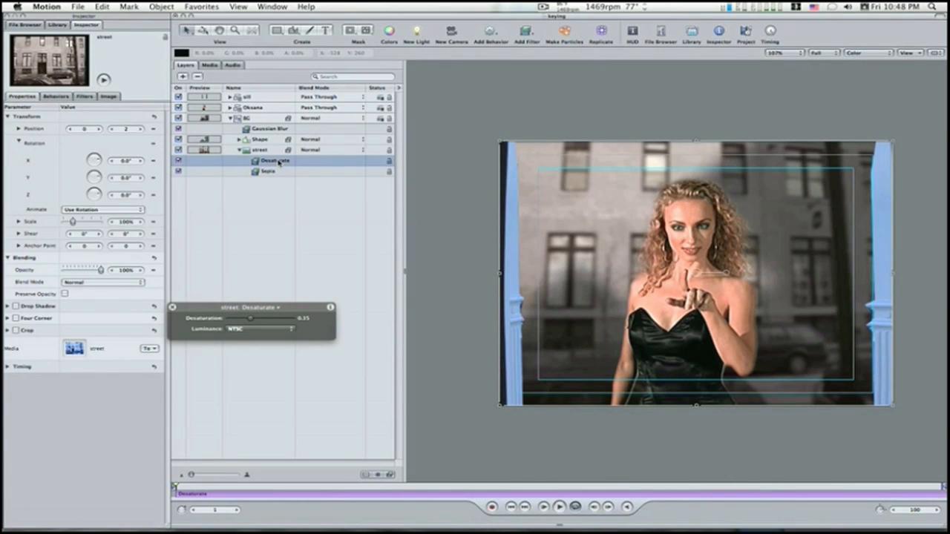
pyautogui.hotkey('shift', 'Down')
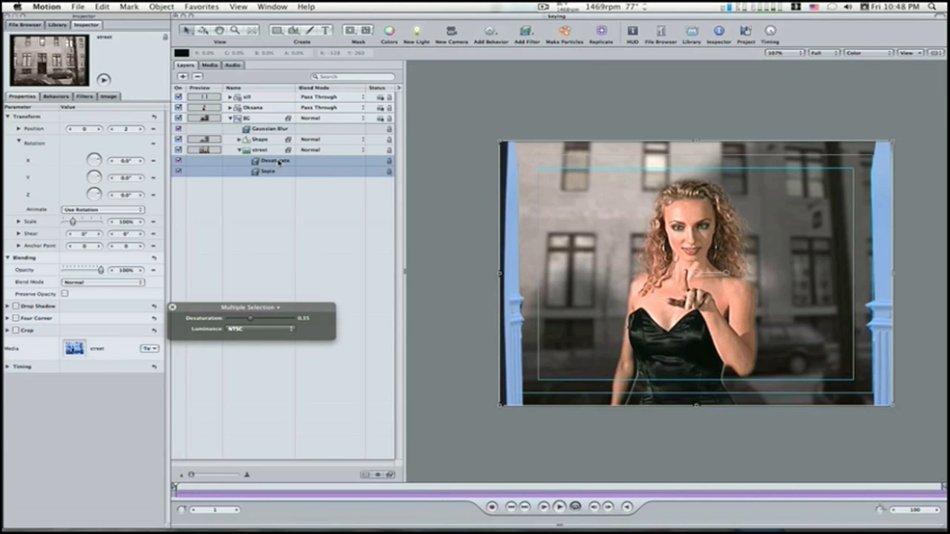
pyautogui.click(245, 99)
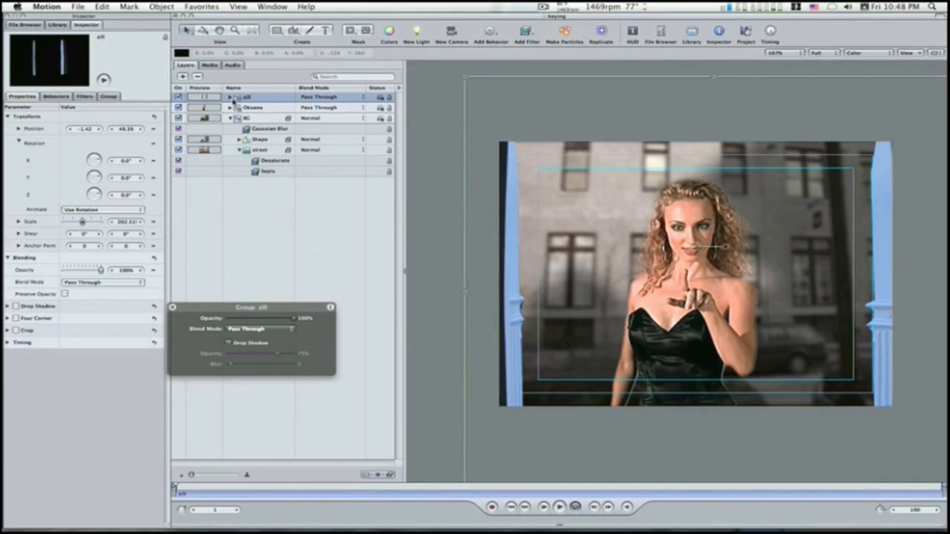
pyautogui.press('super+v')
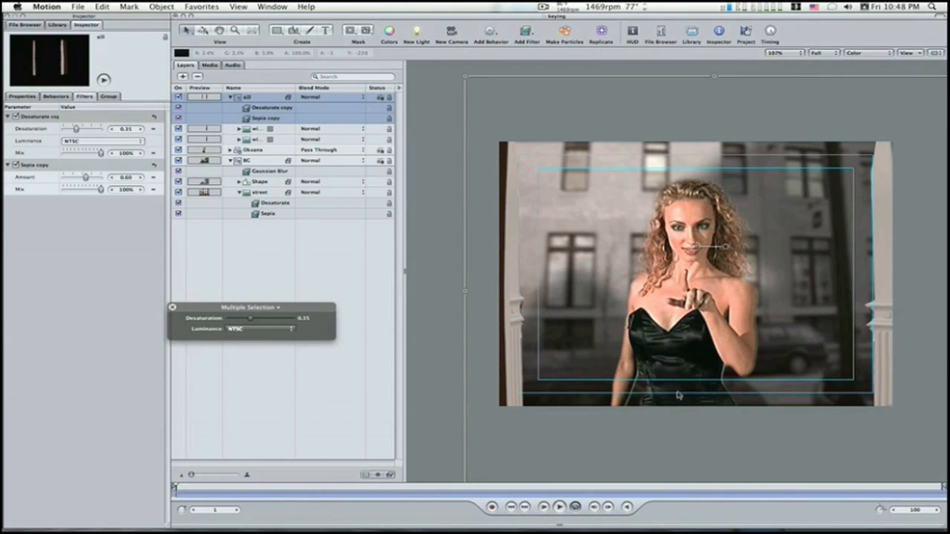
# Step: Collapse the existing groups, create a new group above "sill", and add window.jpg to it
pyautogui.click(24, 25)
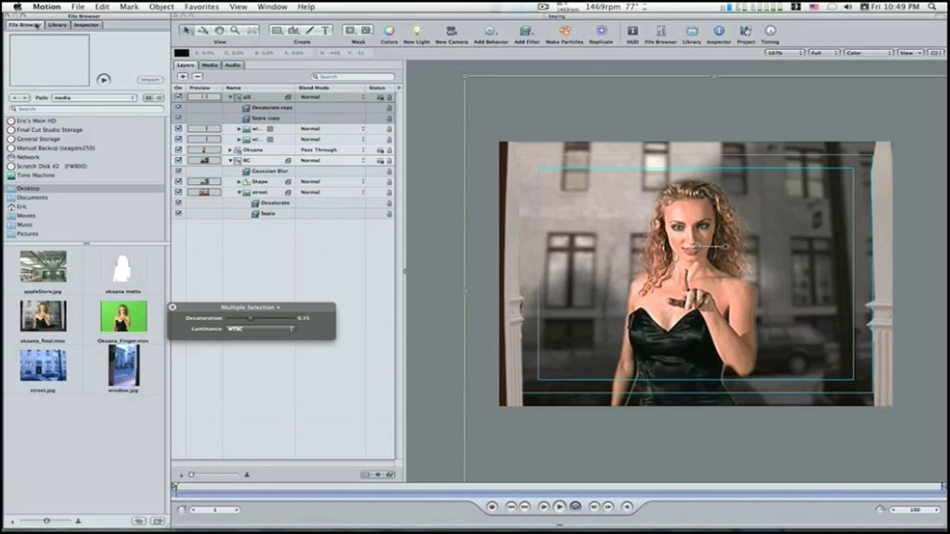
pyautogui.click(230, 97)
pyautogui.click(232, 119)
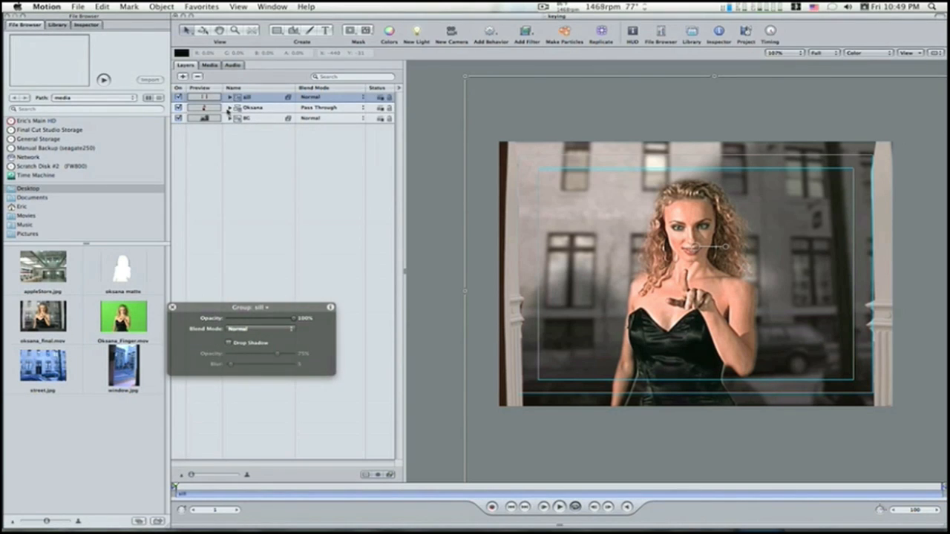
pyautogui.press('super+shift+n')
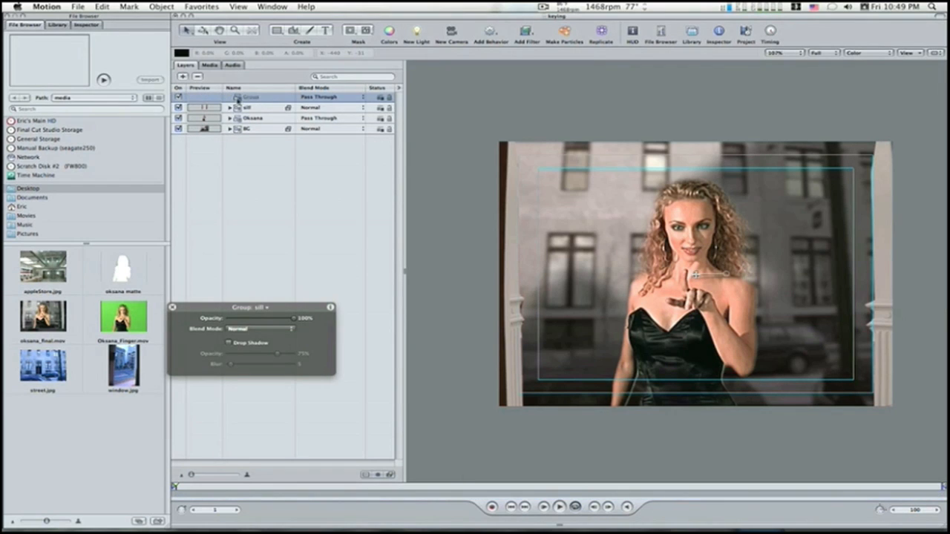
pyautogui.moveTo(132, 372); pyautogui.dragTo(260, 102)
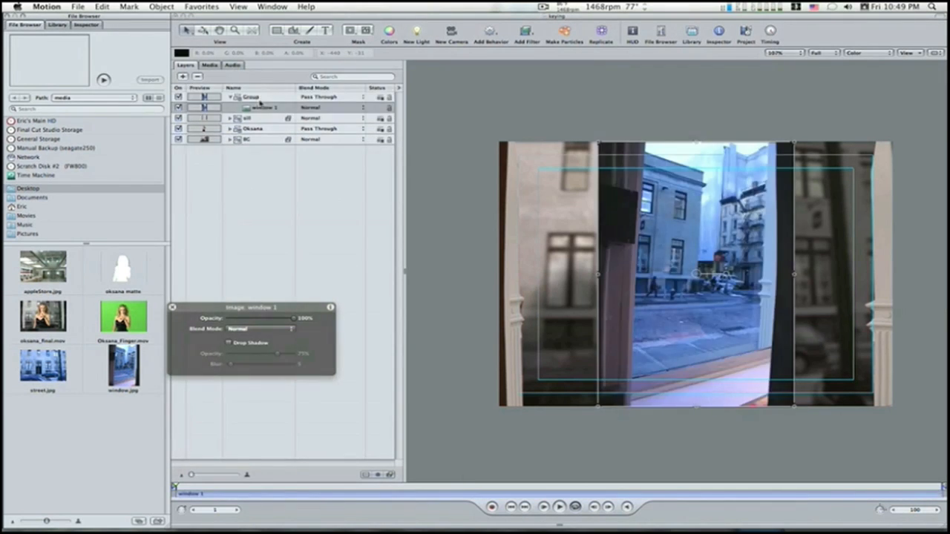
# Step: Rotate the new window image about 90°, move it down to the frame's lower edge, and stretch it beyond the full width
pyautogui.moveTo(726, 276); pyautogui.dragTo(695, 226)
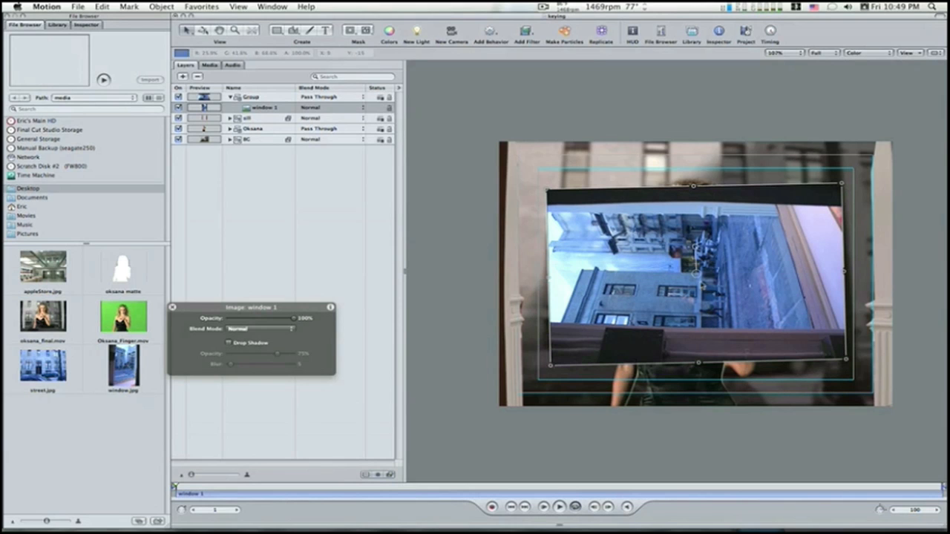
pyautogui.moveTo(697, 282); pyautogui.dragTo(696, 326)
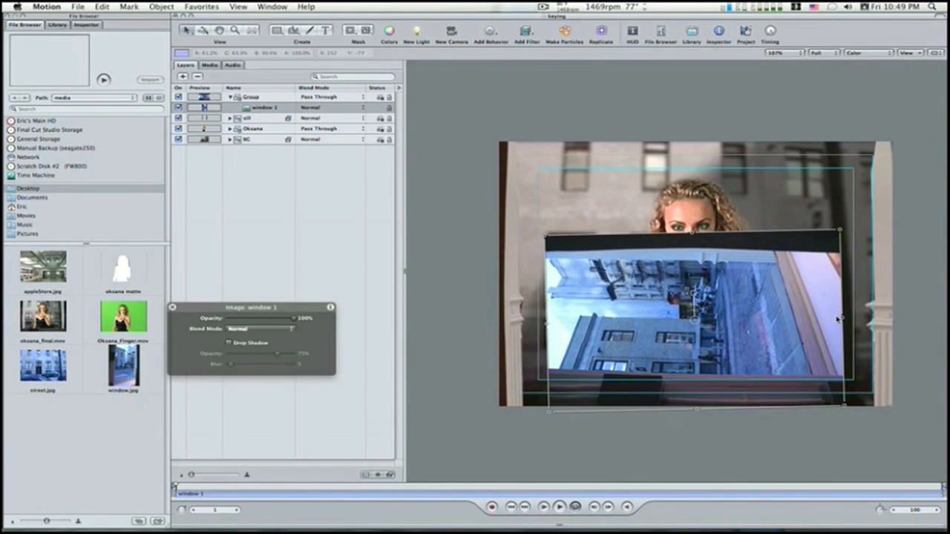
pyautogui.moveTo(844, 318); pyautogui.dragTo(931, 317)
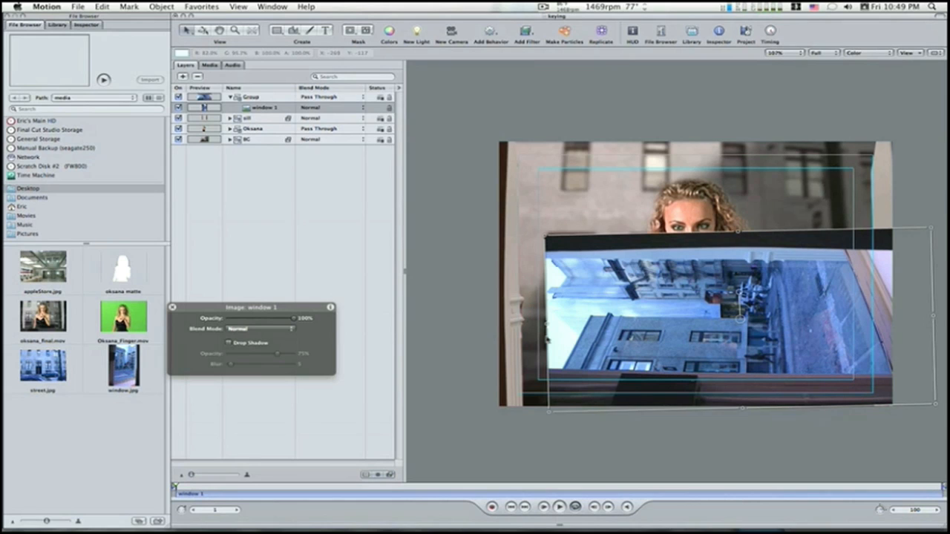
pyautogui.moveTo(547, 327); pyautogui.dragTo(477, 329)
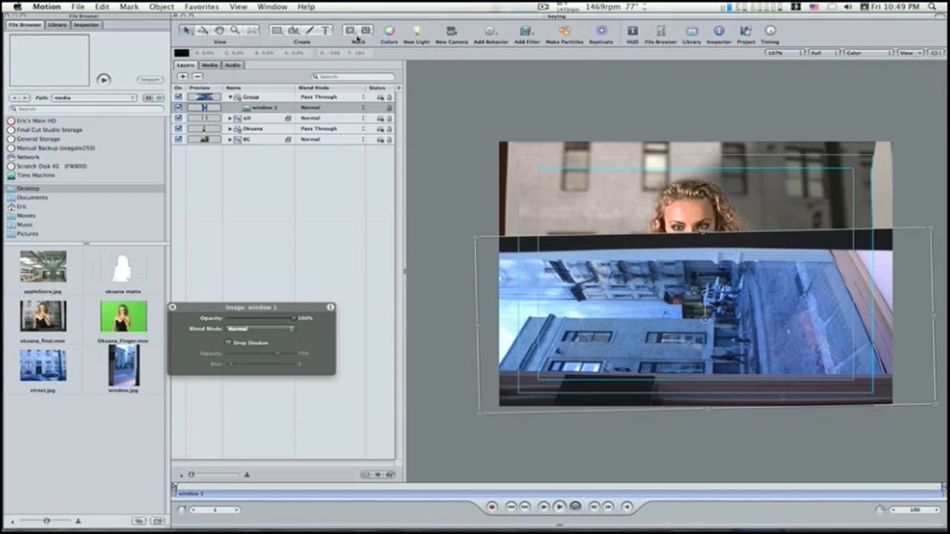
# Step: Draw a closed Bezier mask on the new window image, enclosing only the wooden strip along the frame's lower edge
pyautogui.click(365, 31)
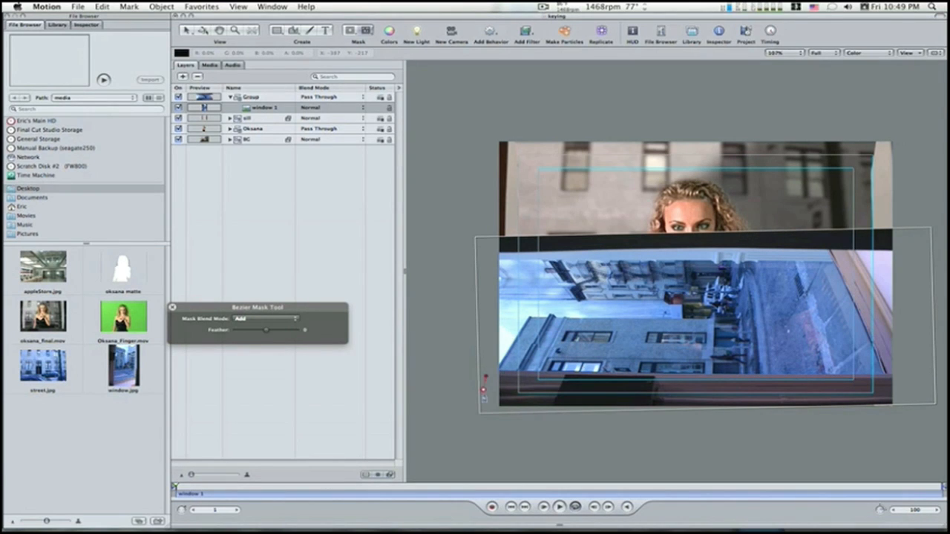
pyautogui.click(488, 427)
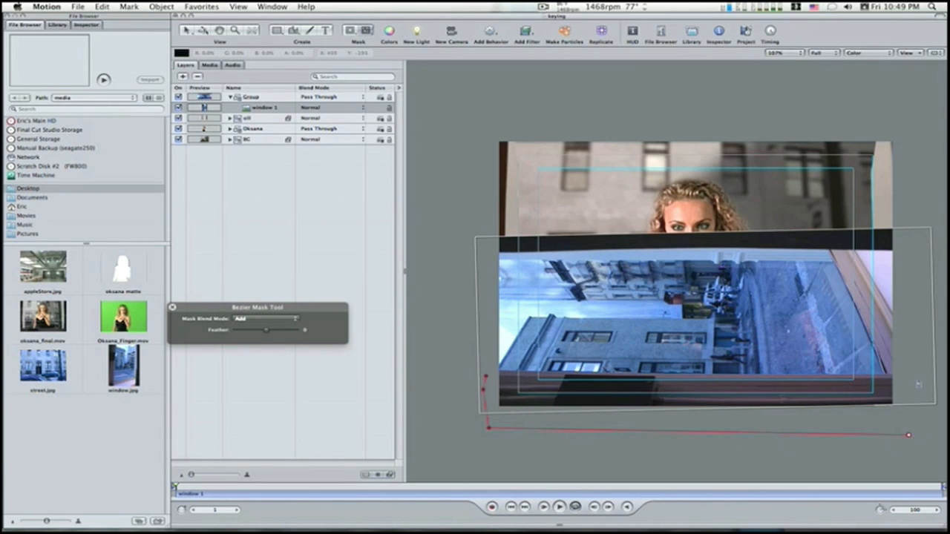
pyautogui.click(917, 376)
pyautogui.click(684, 373)
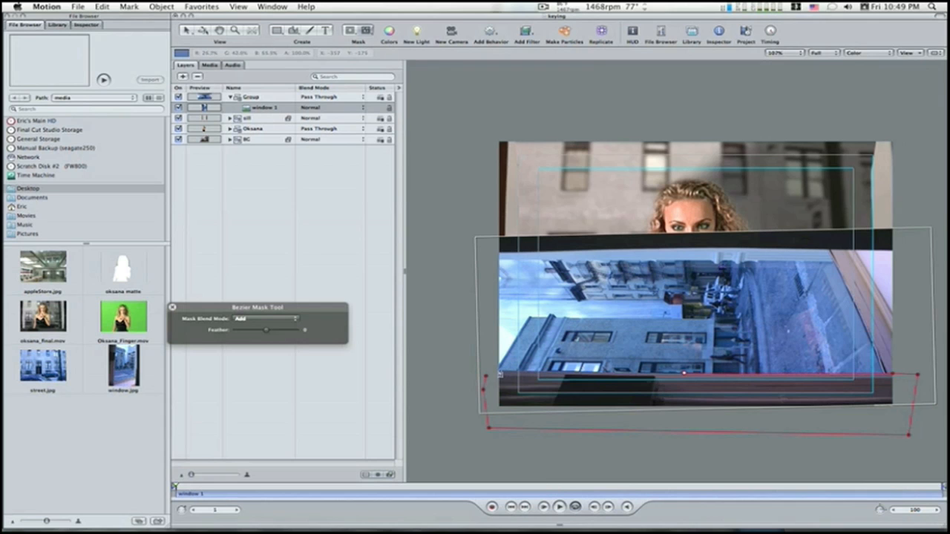
pyautogui.click(498, 369)
pyautogui.click(487, 380)
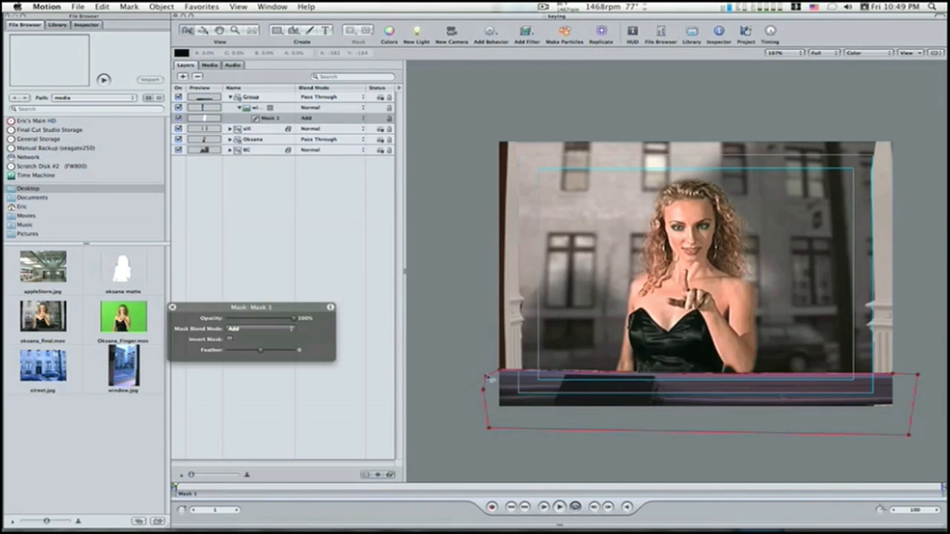
# Step: Paste the Desaturate and Sepia filters onto the masked image of the wooden strip
pyautogui.click(239, 109)
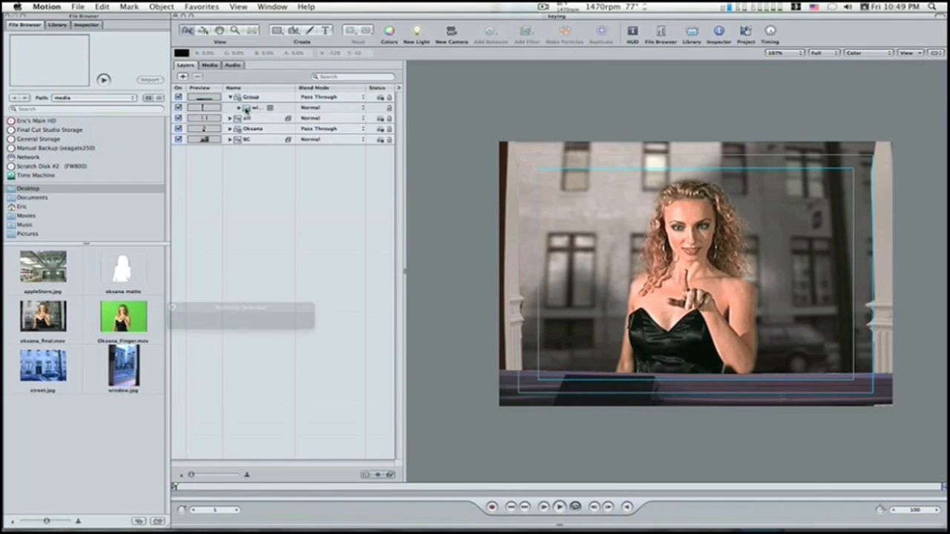
pyautogui.click(245, 111)
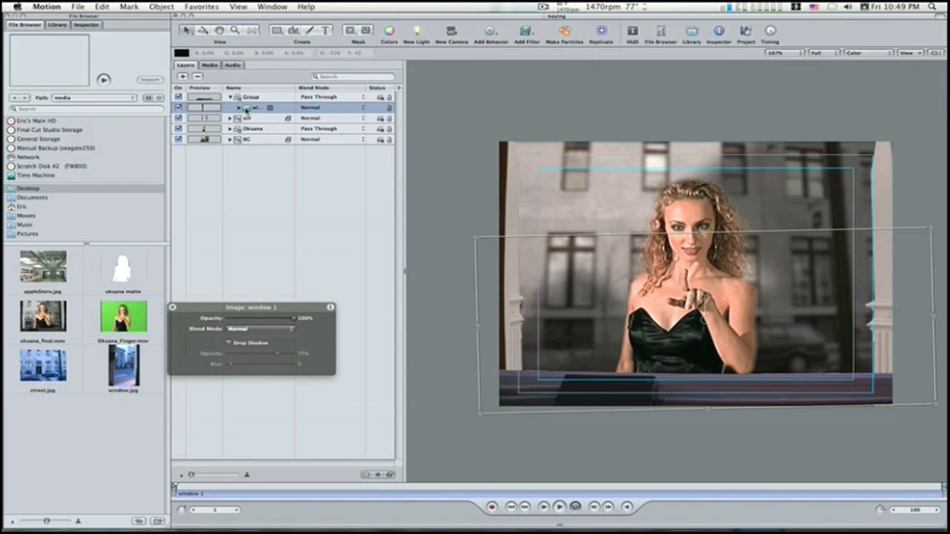
pyautogui.click(246, 110)
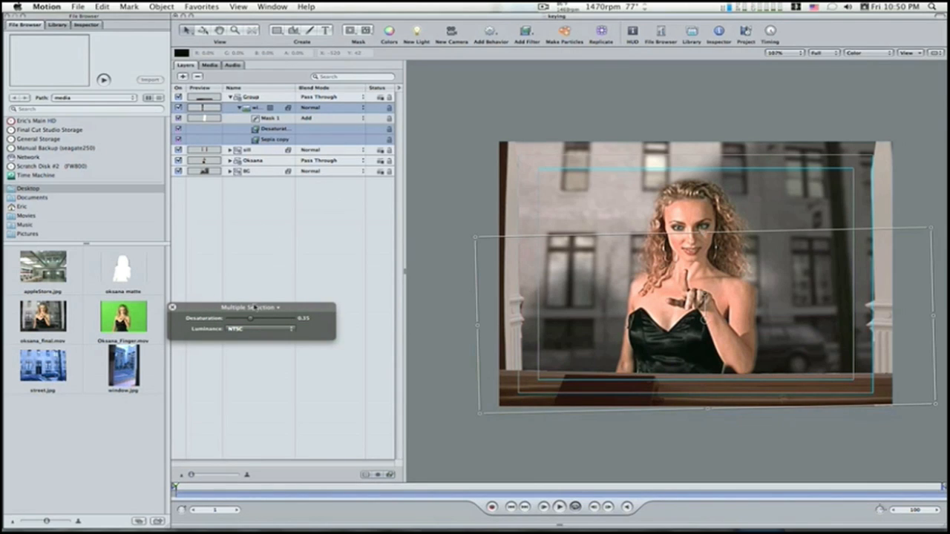
# Step: Adjust the desaturation amount on the wooden strip image and move the strip slightly lower along the frame's bottom edge
pyautogui.moveTo(234, 317); pyautogui.dragTo(246, 319)
pyautogui.moveTo(704, 321); pyautogui.dragTo(704, 342)
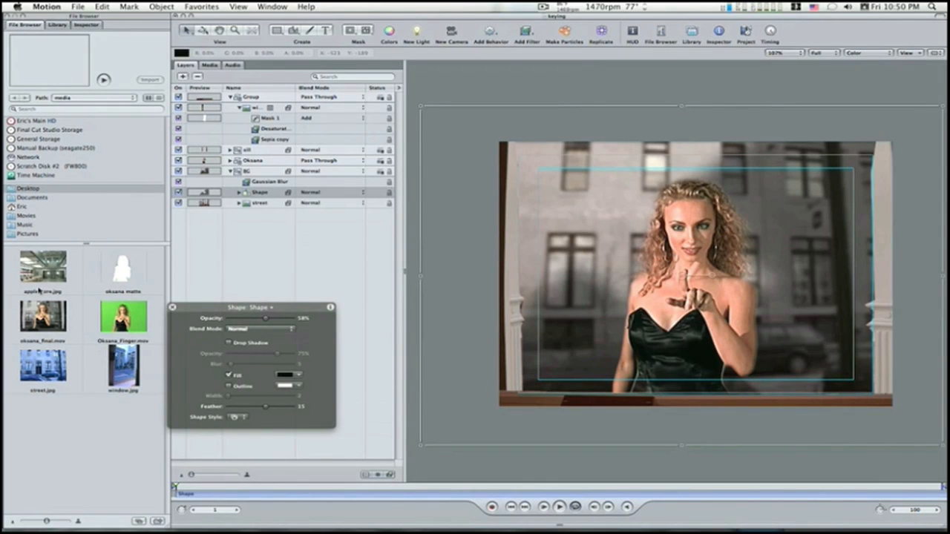
pyautogui.click(43, 275)
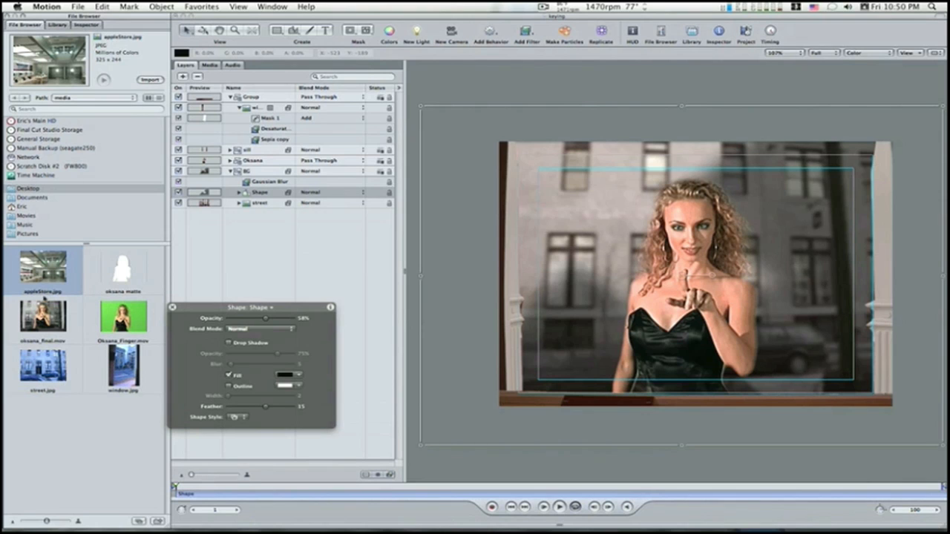
pyautogui.moveTo(44, 271); pyautogui.dragTo(699, 276)
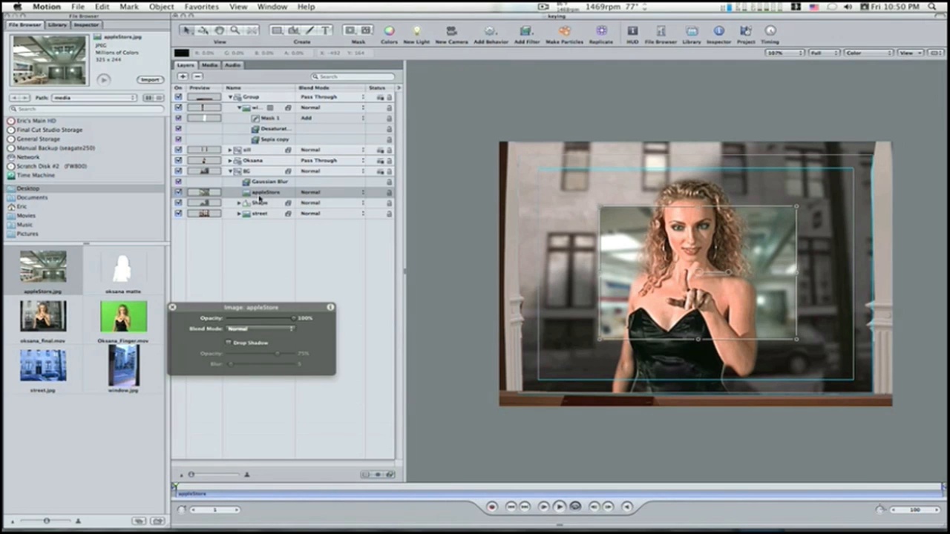
pyautogui.press('Delete')
# Step: Add appleStore.jpg in a new group above all the others and enlarge the image to cover the whole frame
pyautogui.click(231, 99)
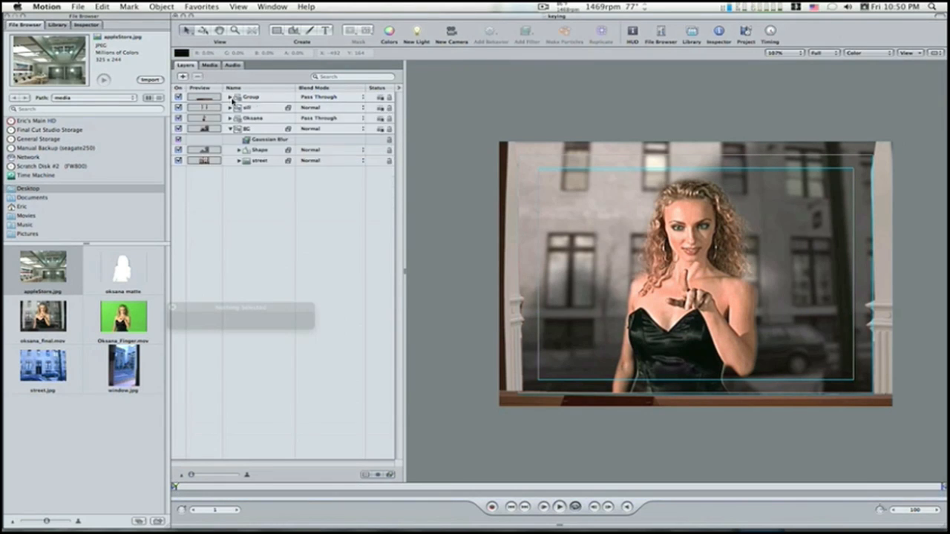
pyautogui.click(182, 76)
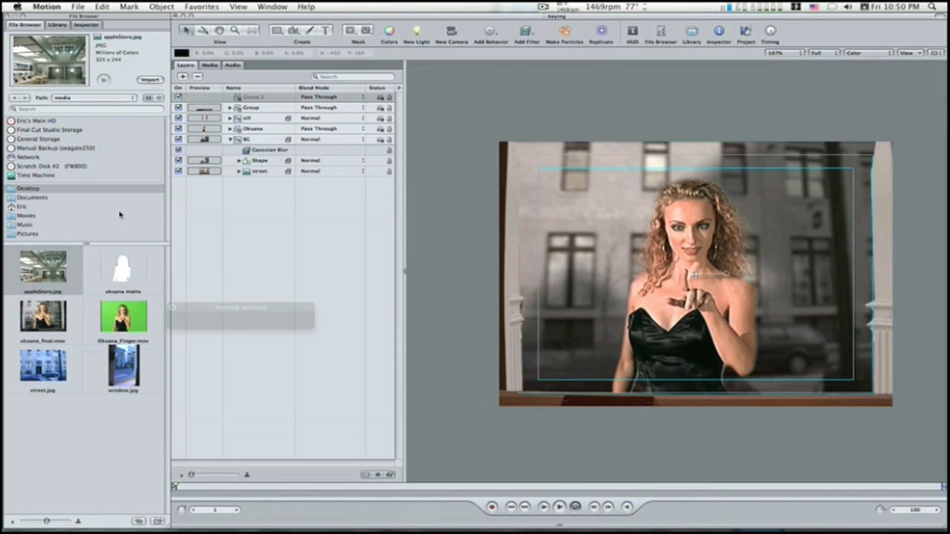
pyautogui.moveTo(37, 276); pyautogui.dragTo(258, 98)
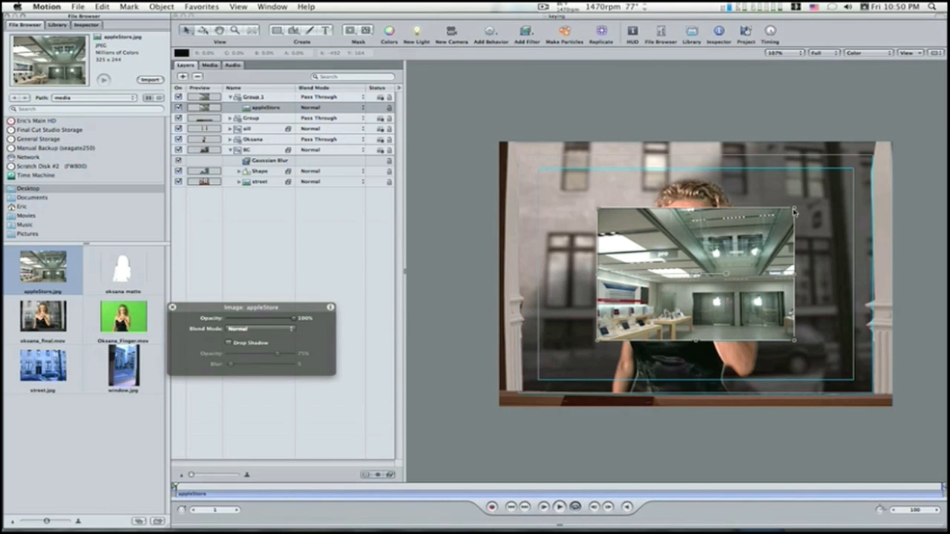
pyautogui.moveTo(793, 212); pyautogui.dragTo(897, 127)
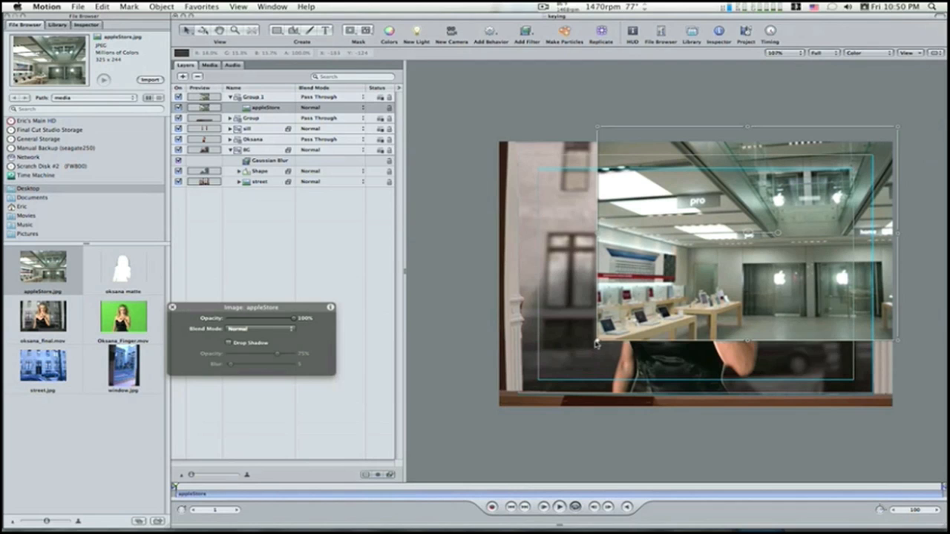
pyautogui.moveTo(597, 342); pyautogui.dragTo(493, 406)
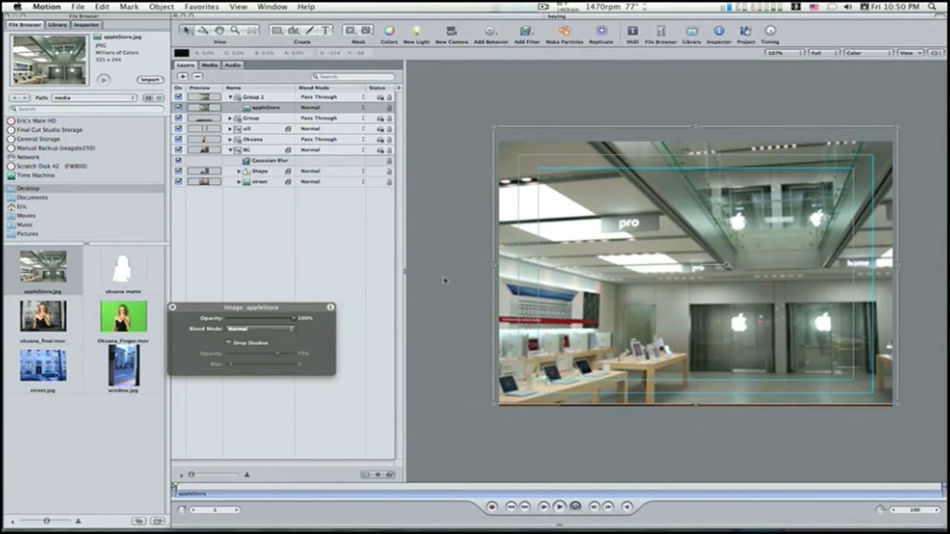
# Step: Move the group containing the appleStore image below "sill" and above "Oksana" in the layer order
pyautogui.click(231, 98)
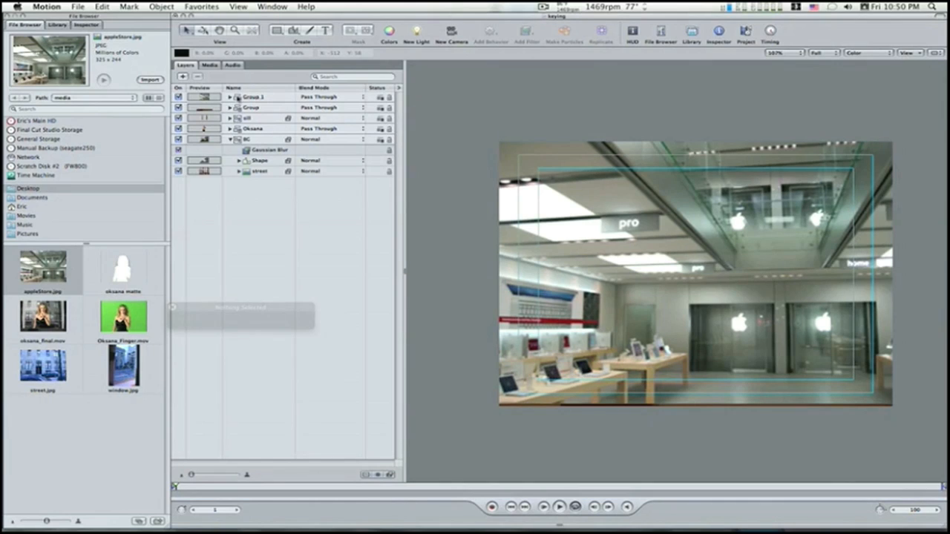
pyautogui.moveTo(237, 99); pyautogui.dragTo(237, 113)
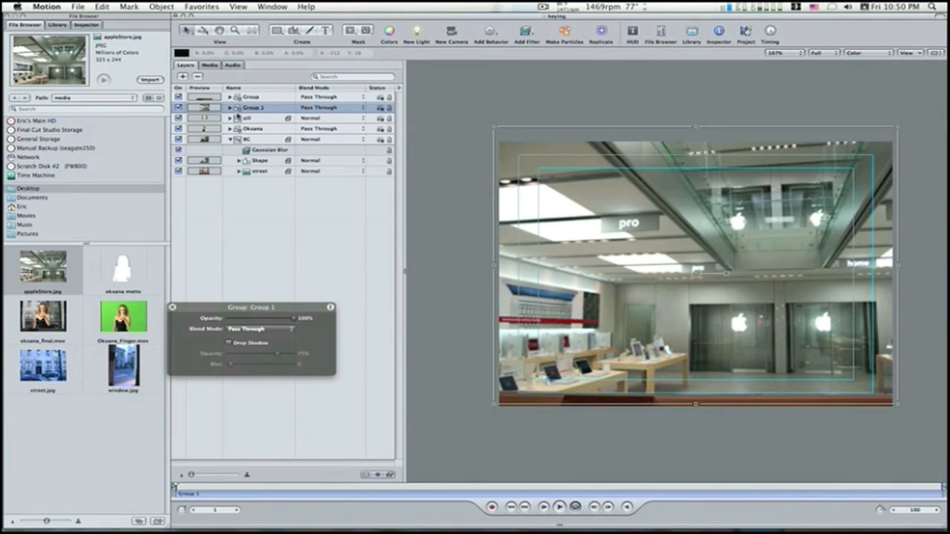
pyautogui.moveTo(240, 112); pyautogui.dragTo(236, 127)
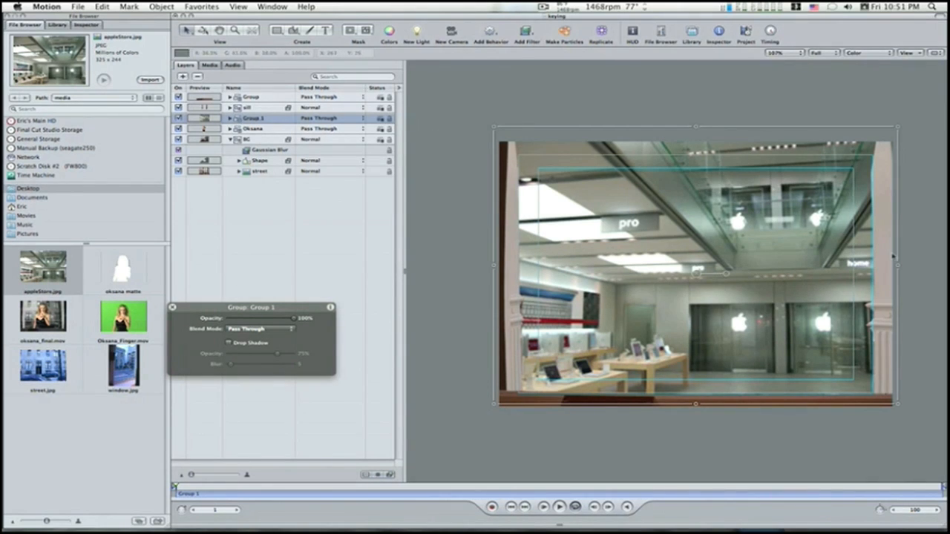
# Step: Lower the opacity of the appleStore image to 17% so it overlays the woman and street as a faint reflection
pyautogui.click(231, 119)
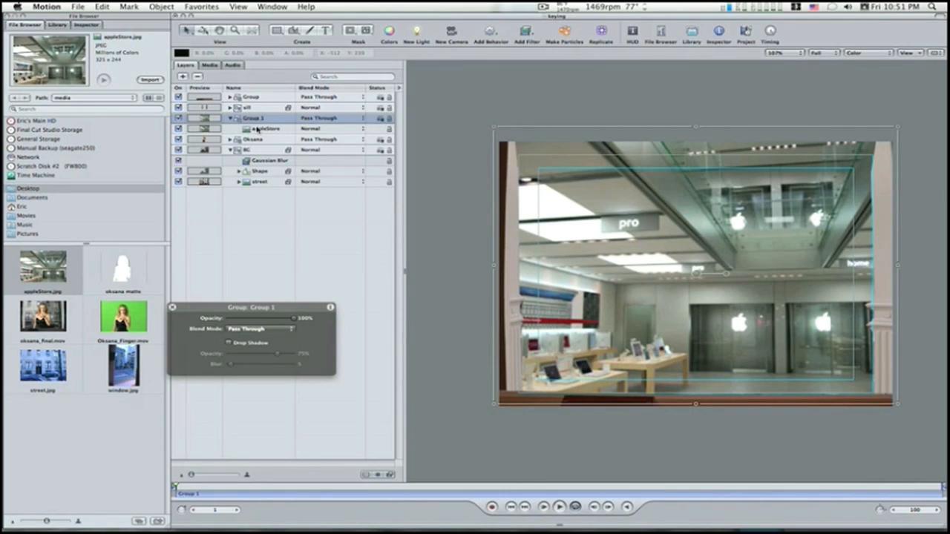
pyautogui.click(257, 130)
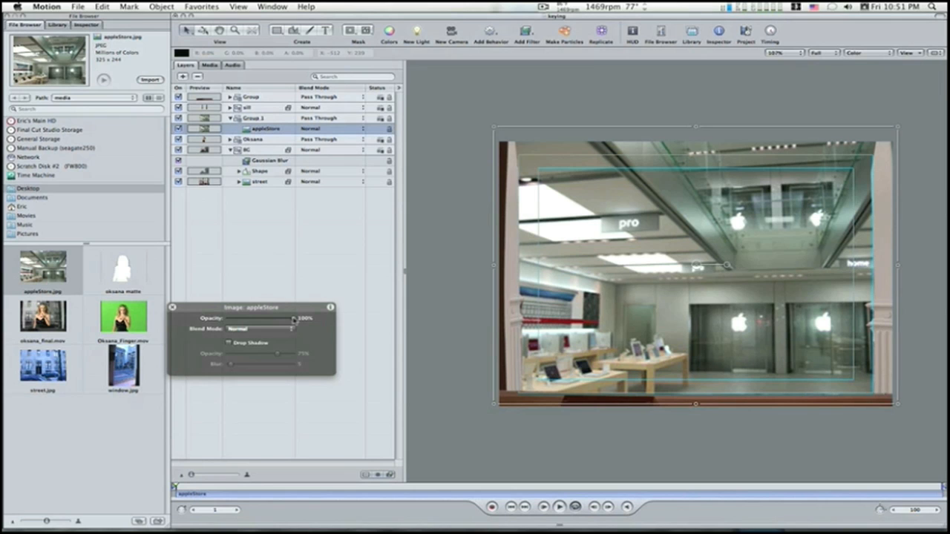
pyautogui.moveTo(294, 319); pyautogui.dragTo(238, 317)
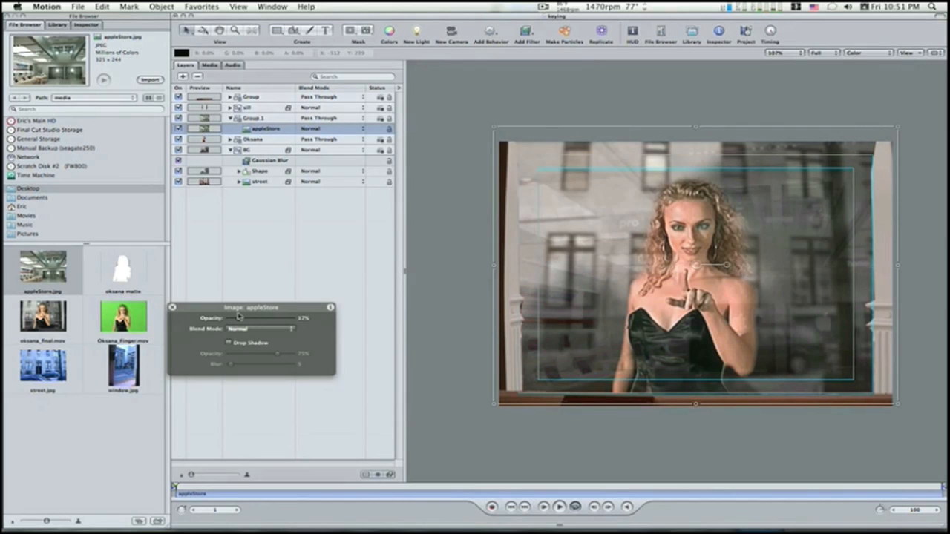
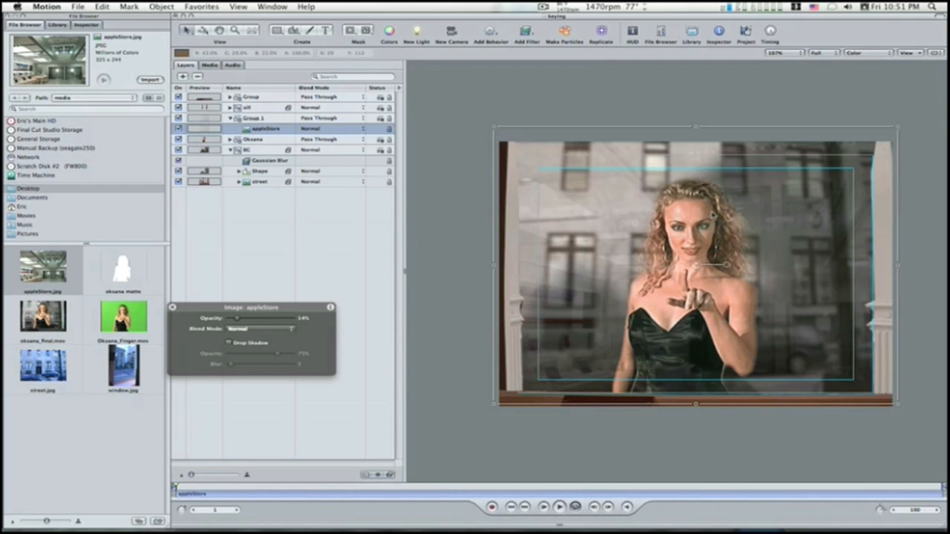
# Step: Deselect the appleStore image and display the Sparkles category of the library's Particle Emitters
pyautogui.click(447, 280)
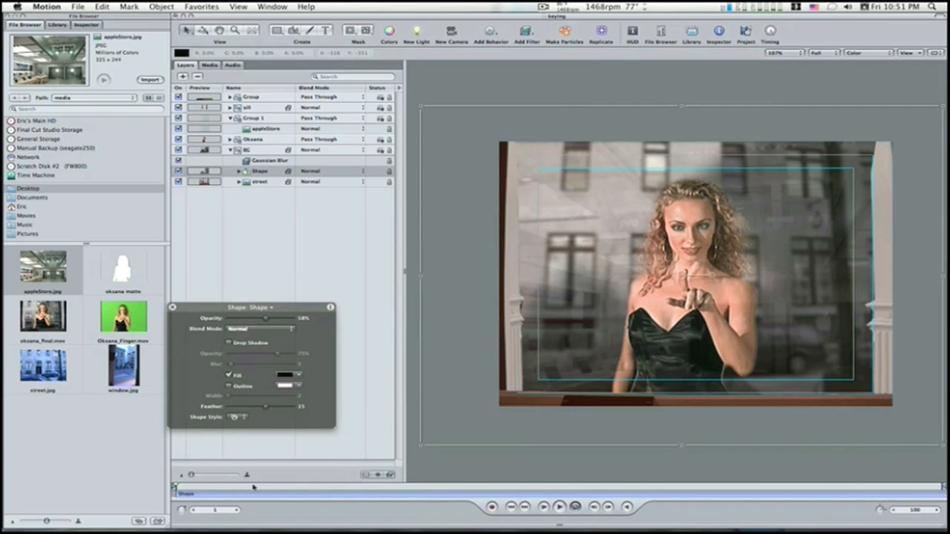
pyautogui.click(57, 25)
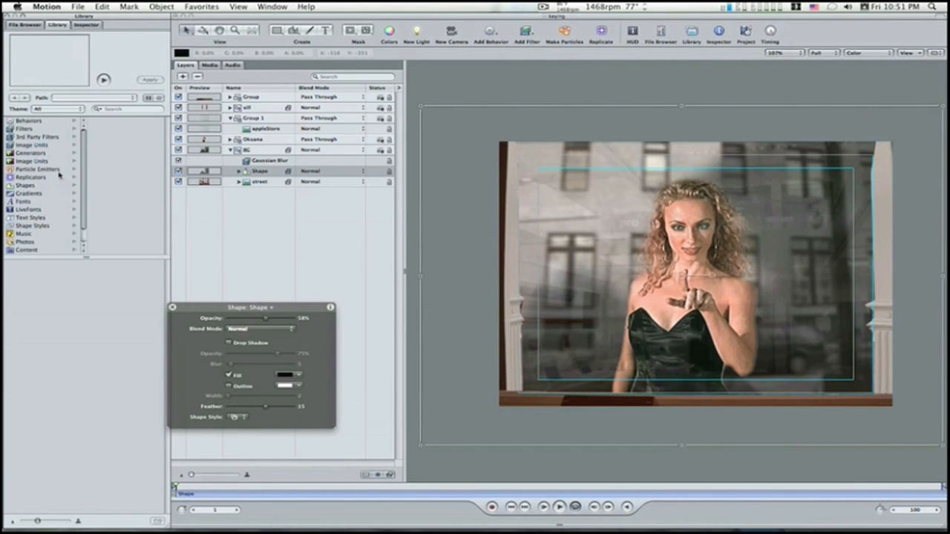
pyautogui.click(37, 169)
pyautogui.click(103, 177)
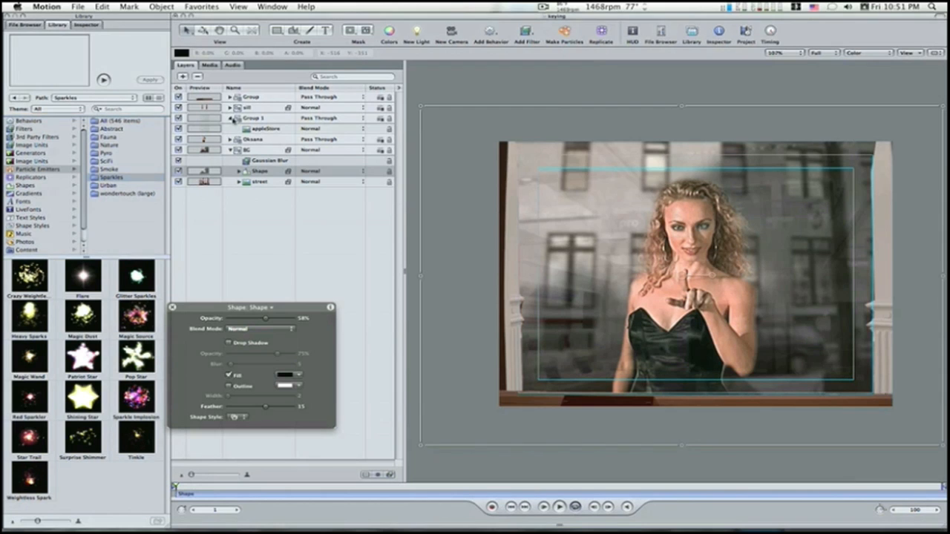
# Step: Collapse the expanded groups, add a new group at the top of the layer order, and place the Magic Wand emitter in it
pyautogui.click(232, 119)
pyautogui.click(232, 139)
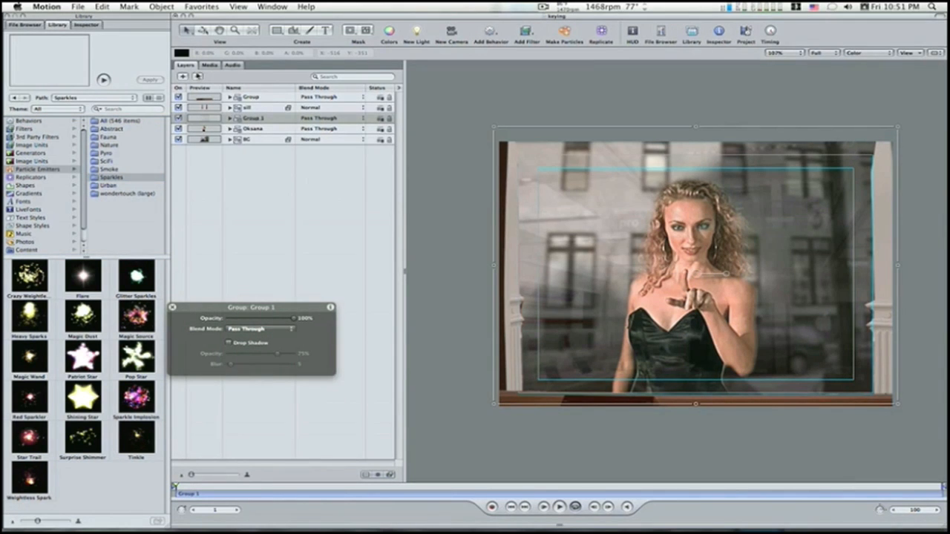
pyautogui.click(183, 78)
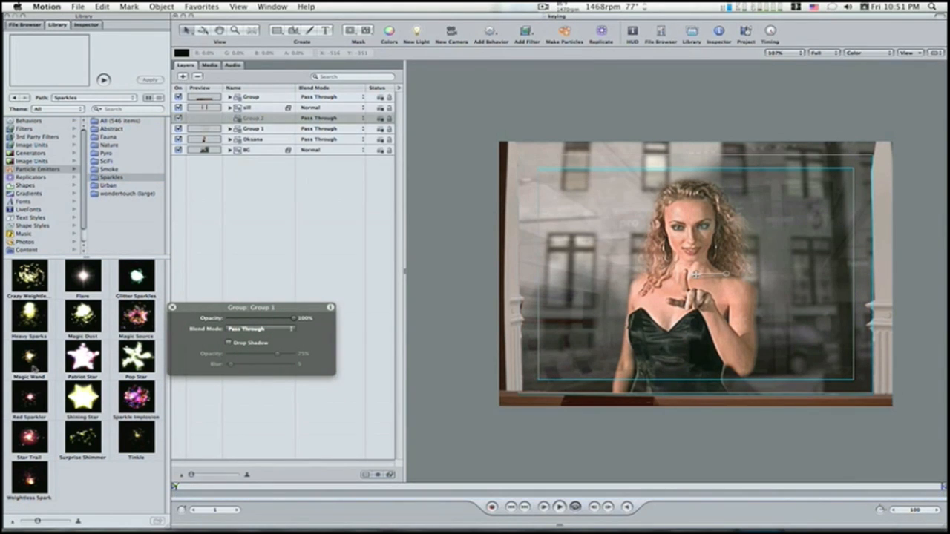
pyautogui.click(252, 117)
pyautogui.moveTo(253, 117); pyautogui.dragTo(232, 97)
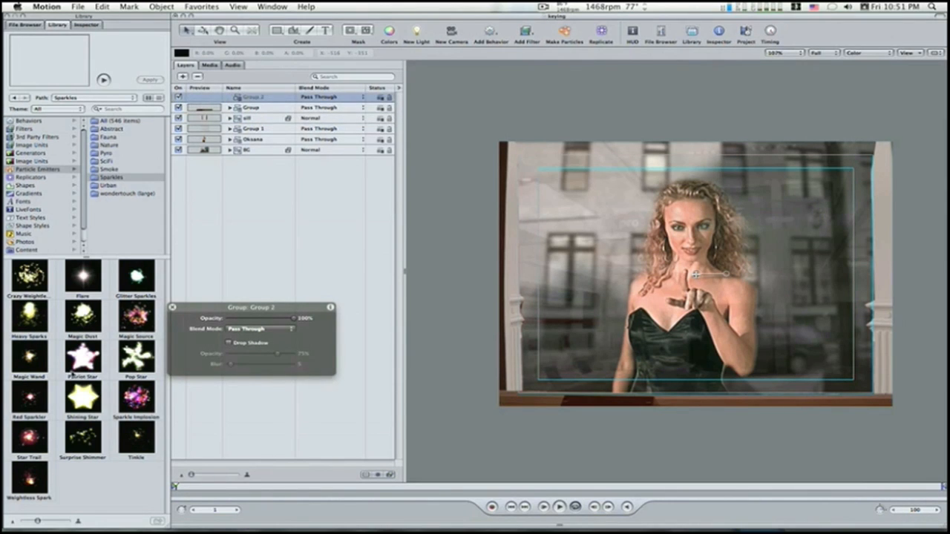
pyautogui.moveTo(33, 359); pyautogui.dragTo(259, 98)
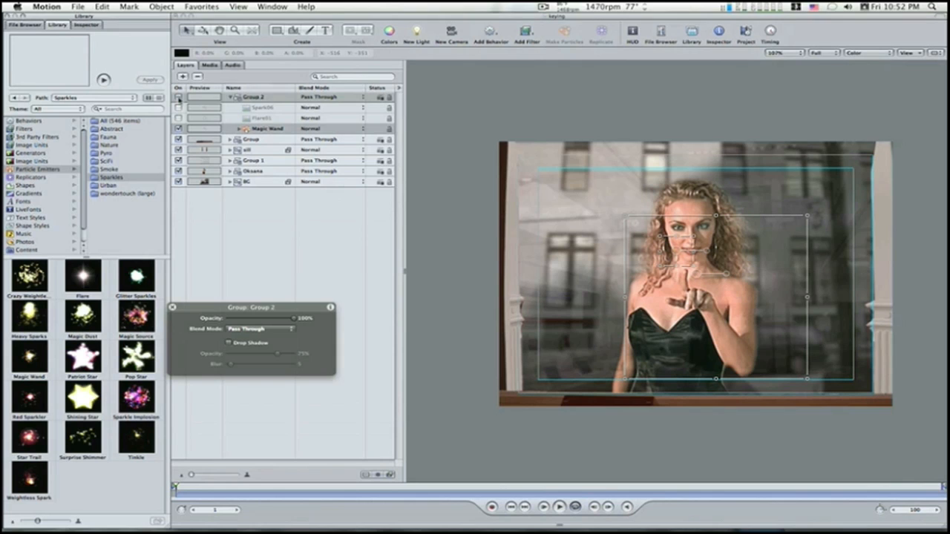
# Step: Hide the Magic Wand group, play the composite to preview it, and make the group and its emitter visible again
pyautogui.click(178, 99)
pyautogui.click(178, 99)
pyautogui.click(224, 100)
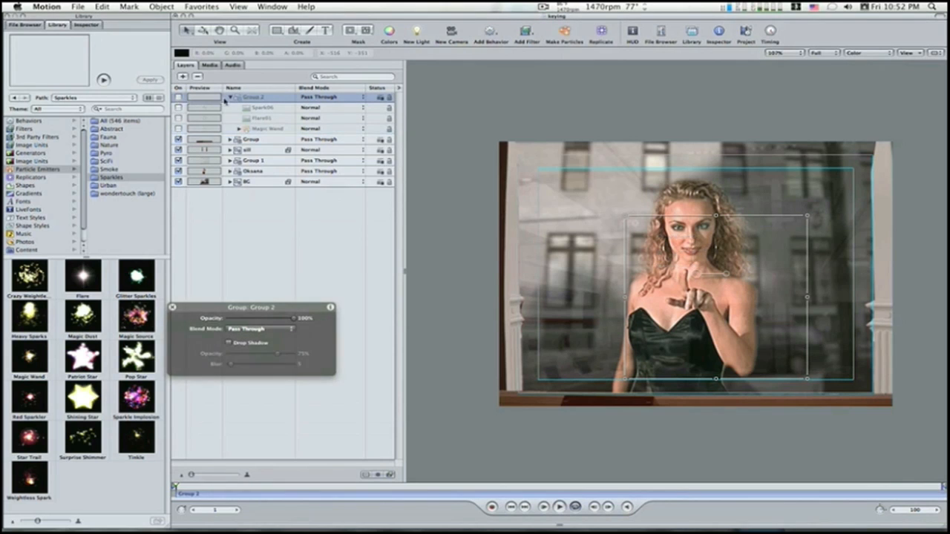
pyautogui.click(231, 98)
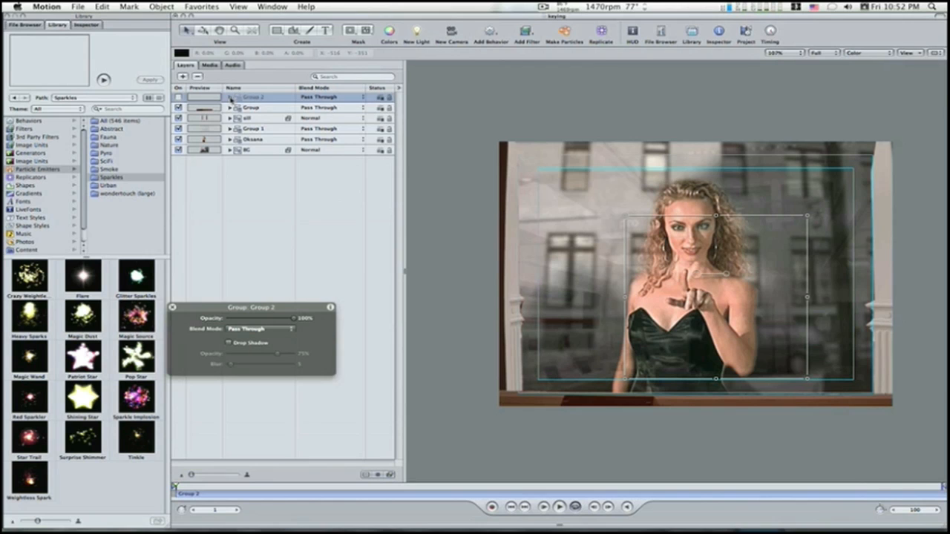
pyautogui.click(178, 97)
pyautogui.click(560, 506)
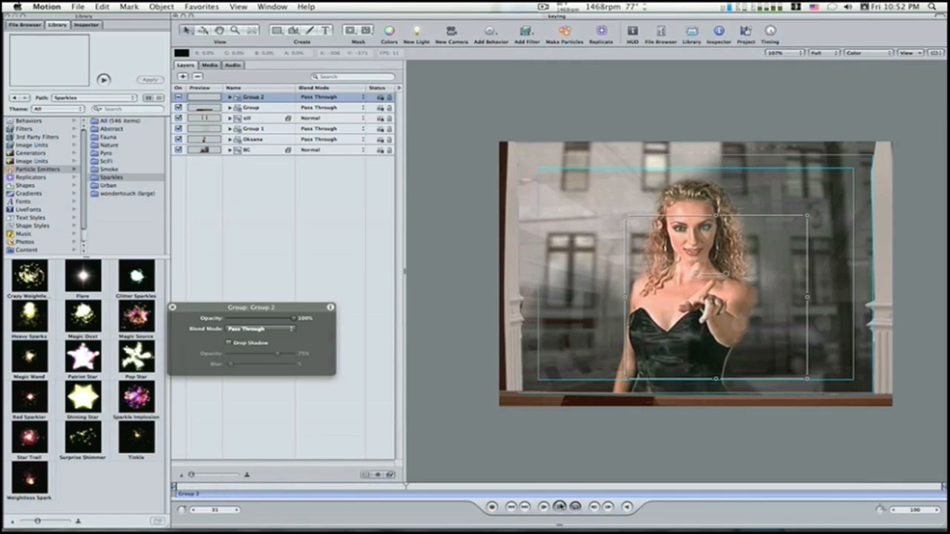
pyautogui.click(230, 97)
pyautogui.click(180, 129)
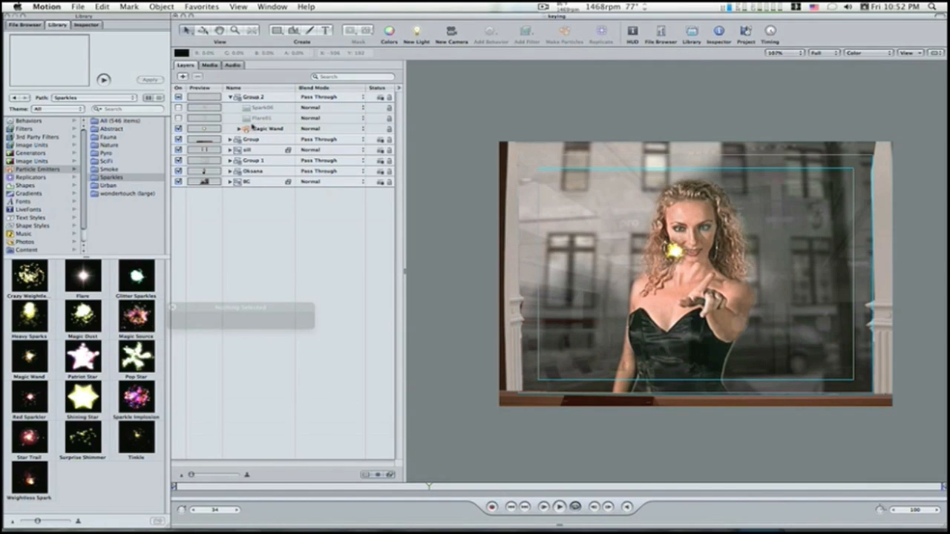
# Step: At frame 8, move the Magic Wand emitter down from beside the woman's mouth to her neck
pyautogui.click(239, 100)
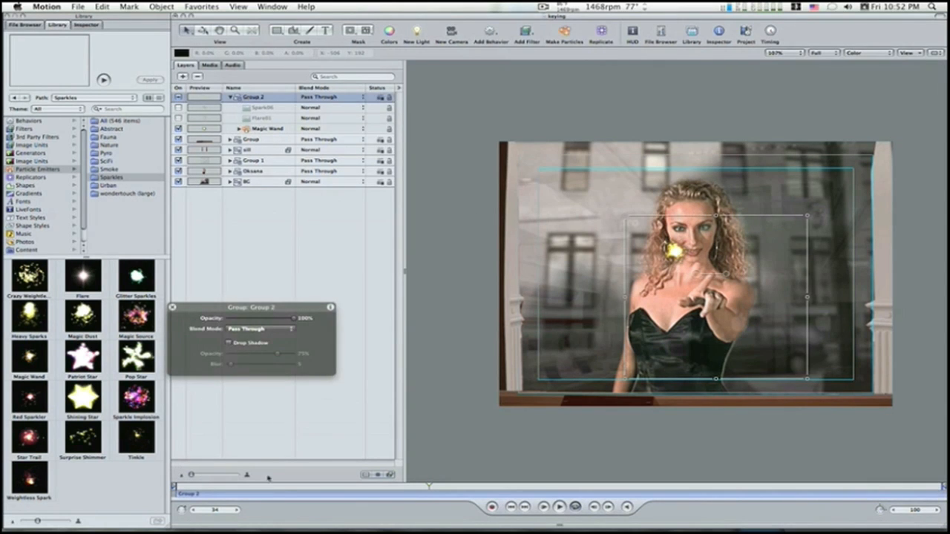
pyautogui.moveTo(269, 487); pyautogui.dragTo(172, 484)
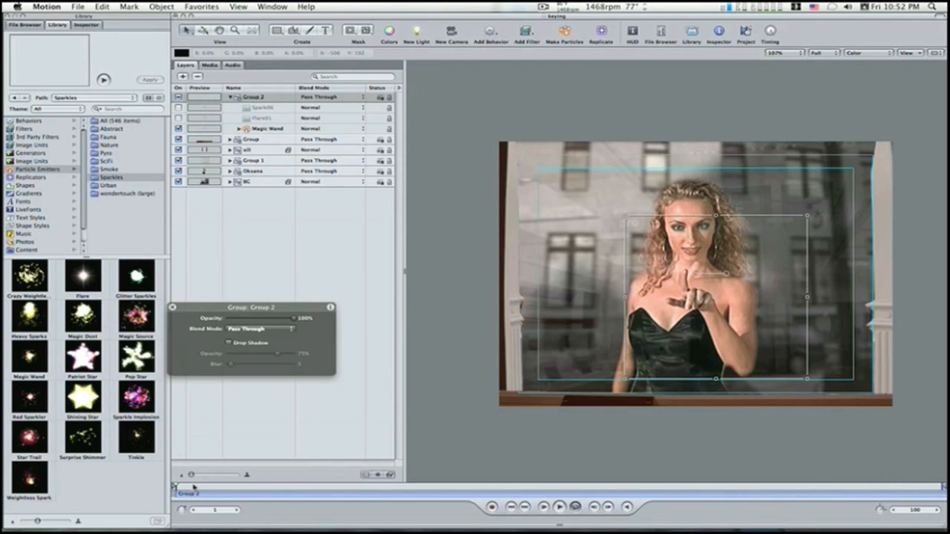
pyautogui.moveTo(191, 487); pyautogui.dragTo(228, 488)
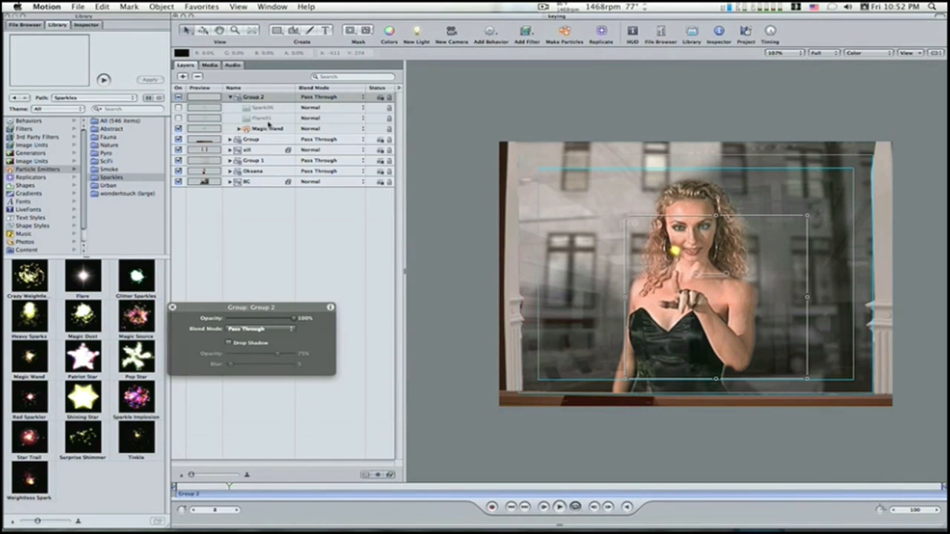
pyautogui.click(263, 131)
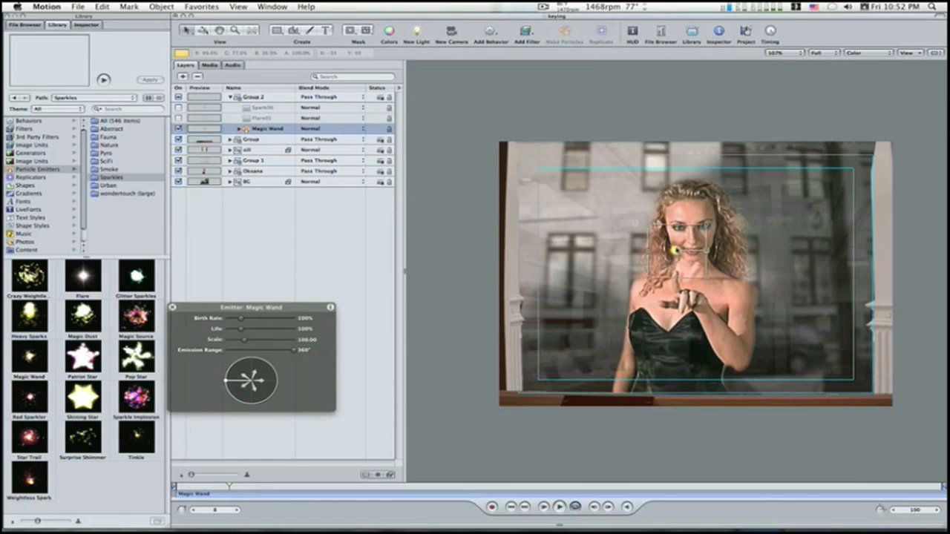
pyautogui.moveTo(674, 251); pyautogui.dragTo(675, 273)
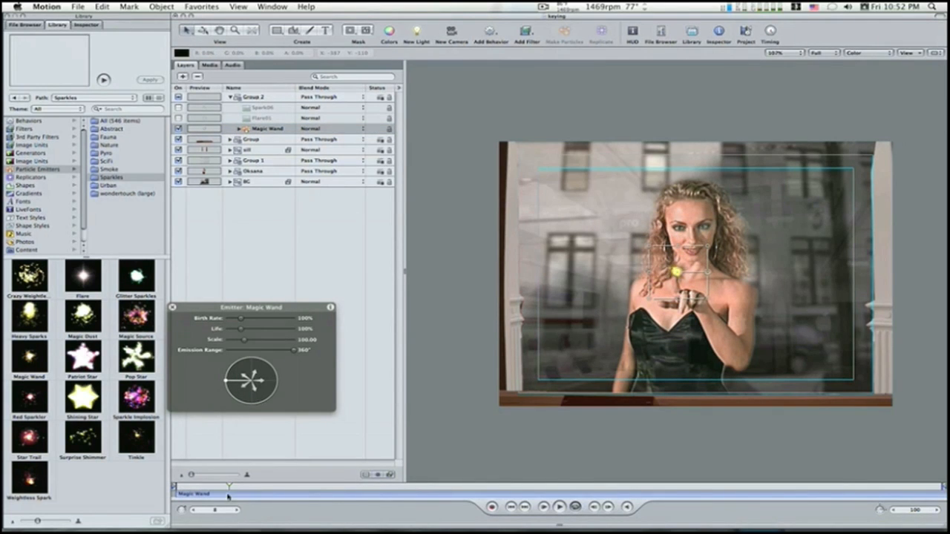
# Step: Return to frame 1, hide the group holding the Magic Wand, and select the emitter
pyautogui.moveTo(227, 487); pyautogui.dragTo(177, 486)
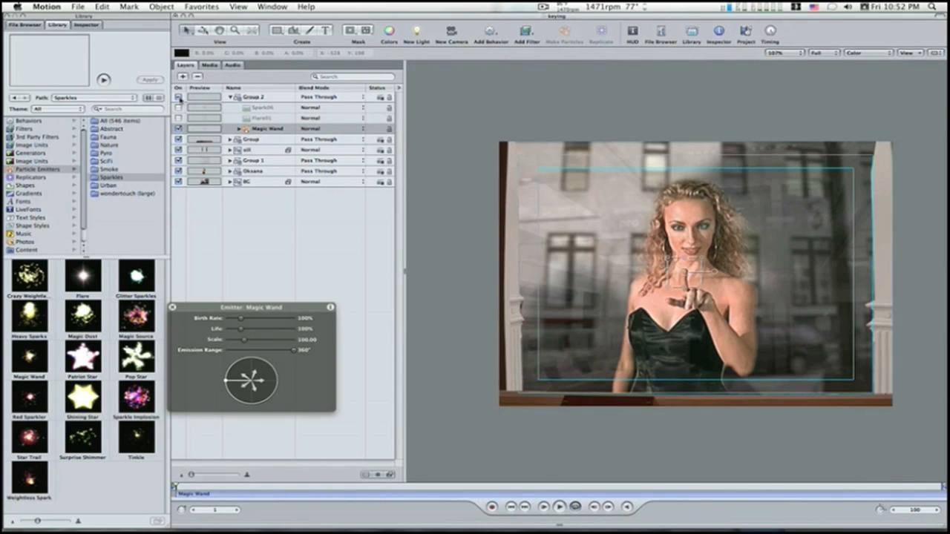
pyautogui.click(178, 97)
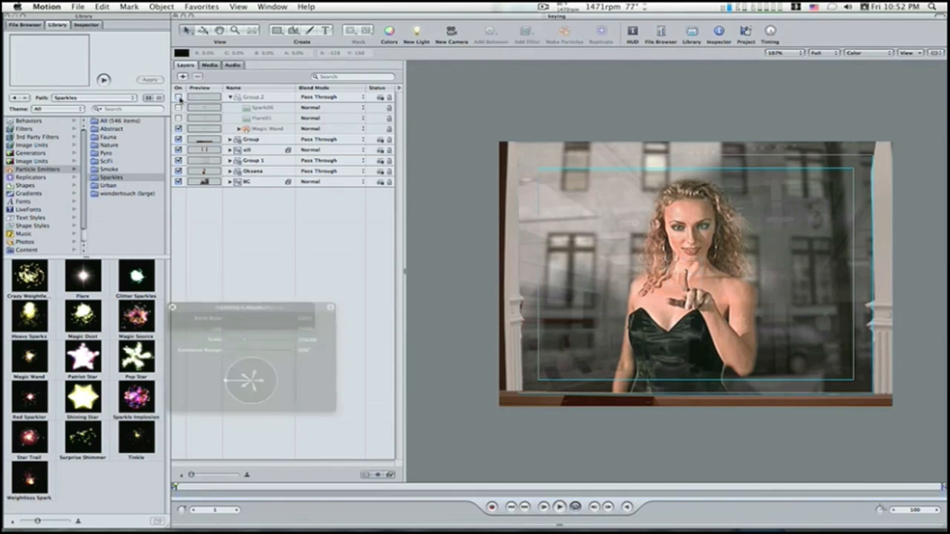
pyautogui.click(249, 130)
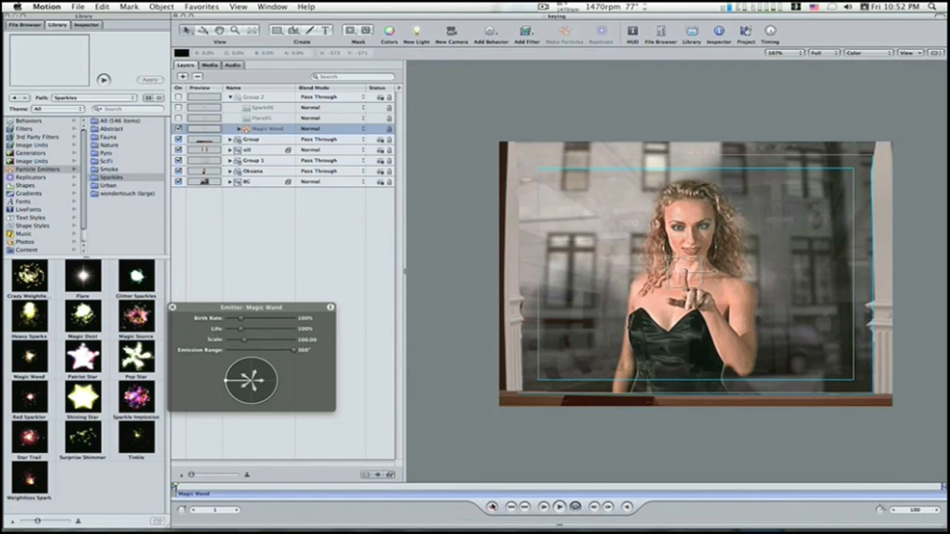
# Step: Enable keyframe recording and keyframe the Magic Wand's position at the woman's fingertip on frame 1, about -21.85, 3.18
pyautogui.click(492, 506)
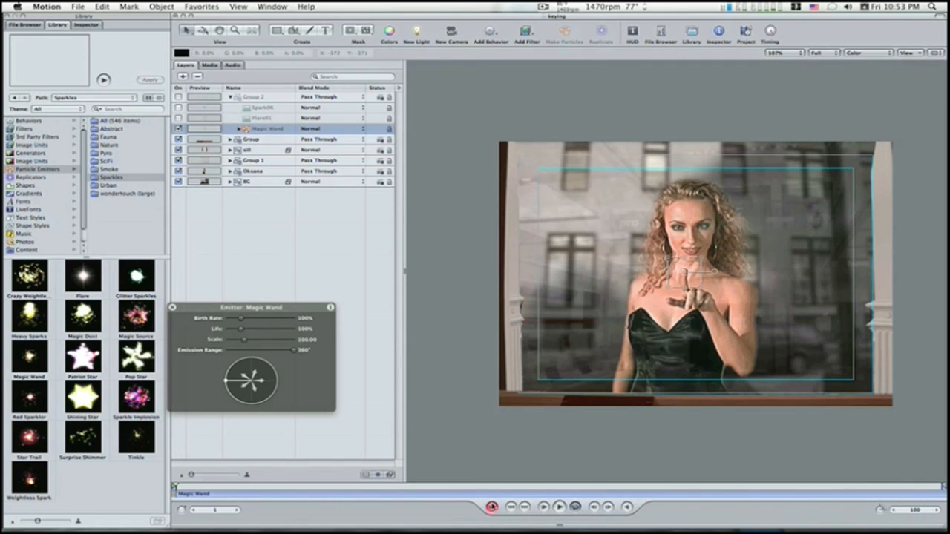
pyautogui.click(87, 25)
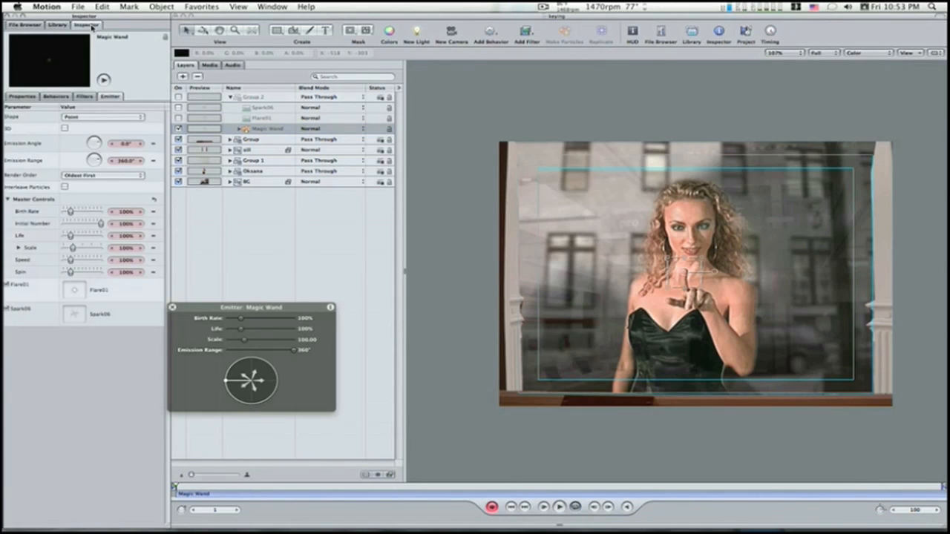
pyautogui.click(37, 98)
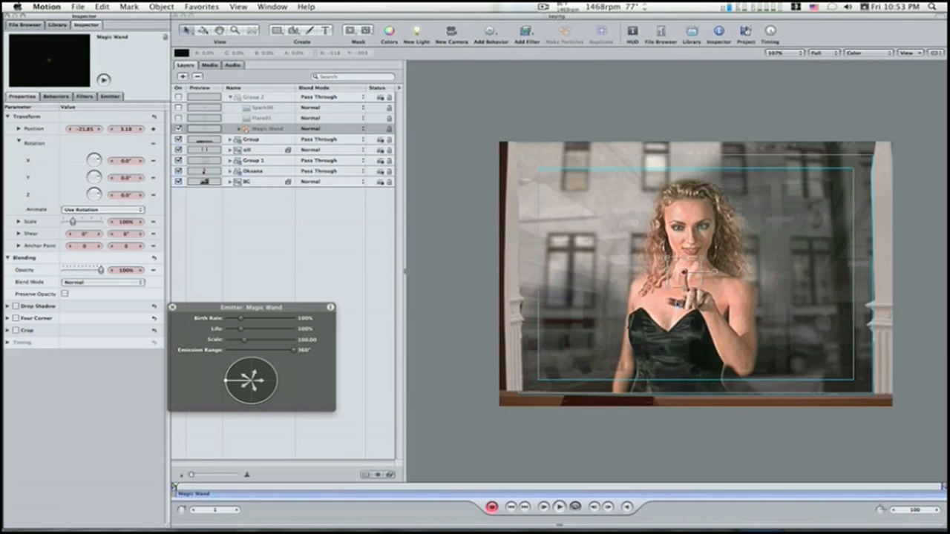
# Step: Keyframe the Magic Wand on the woman's fingertip at frame 10, about -43.48, -7.04, and at frame 20, about -29.06, -28.37
pyautogui.click(215, 510)
pyautogui.write('10')
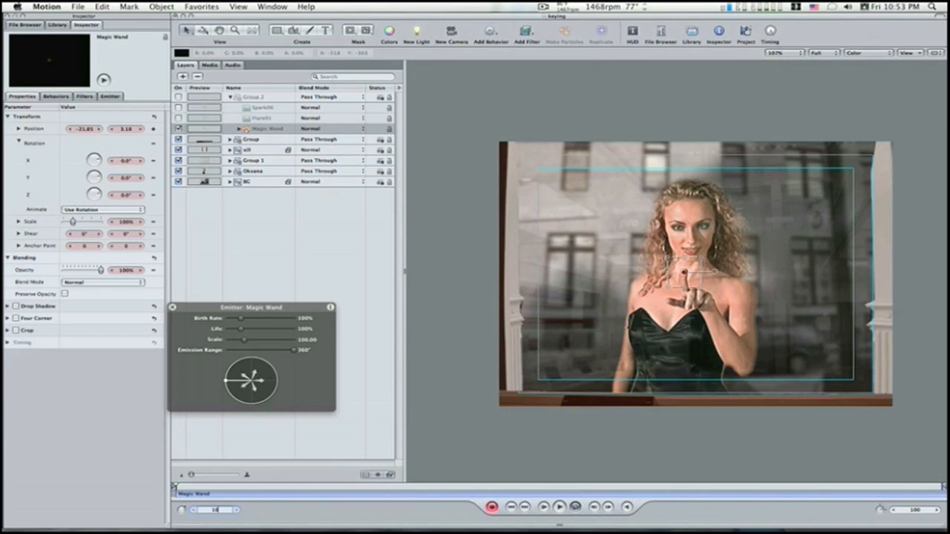
pyautogui.press('Return')
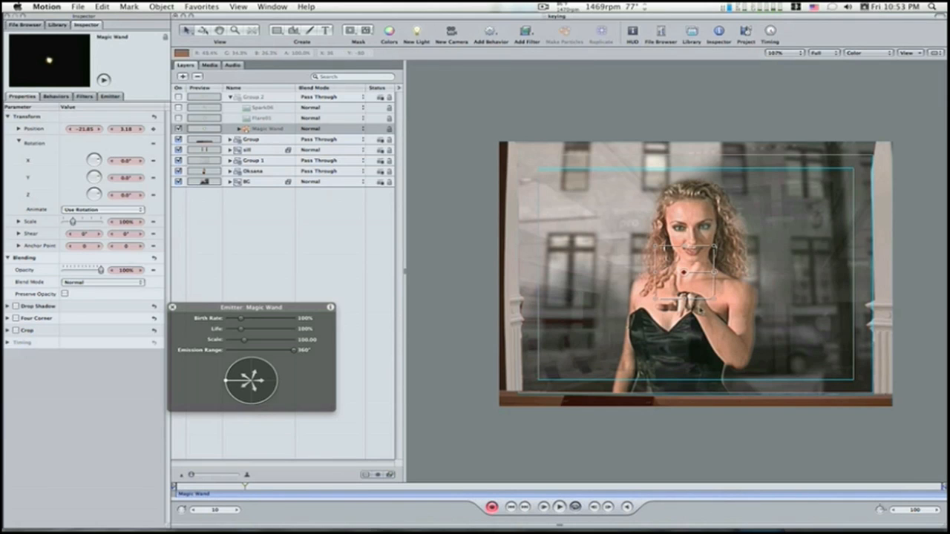
pyautogui.moveTo(684, 273); pyautogui.dragTo(671, 276)
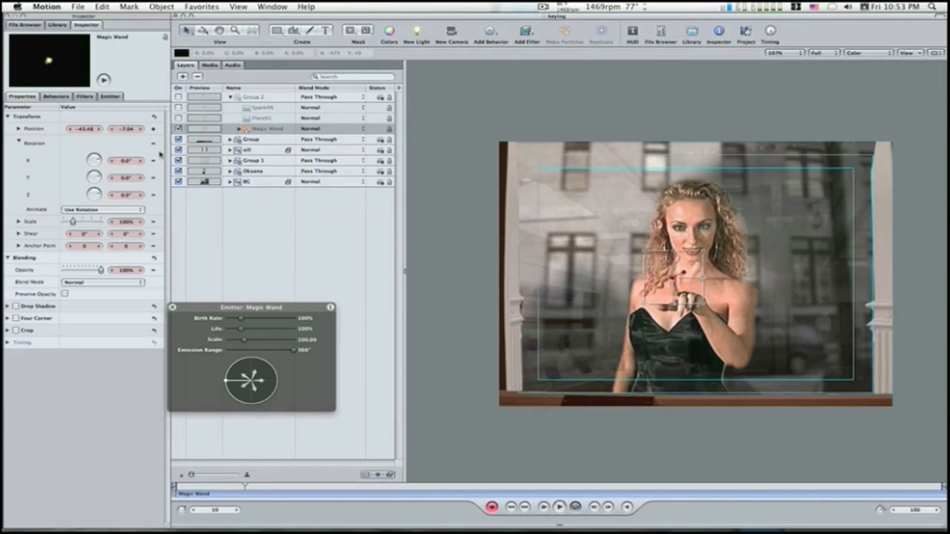
pyautogui.click(215, 510)
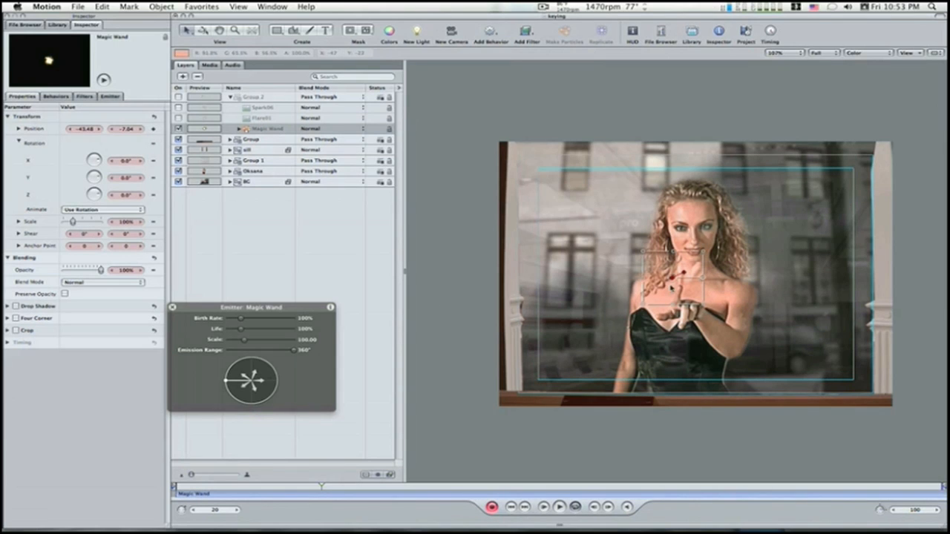
pyautogui.moveTo(676, 283)
pyautogui.mouseDown()
pyautogui.moveTo(665, 285)
pyautogui.moveTo(681, 291)
pyautogui.mouseUp()
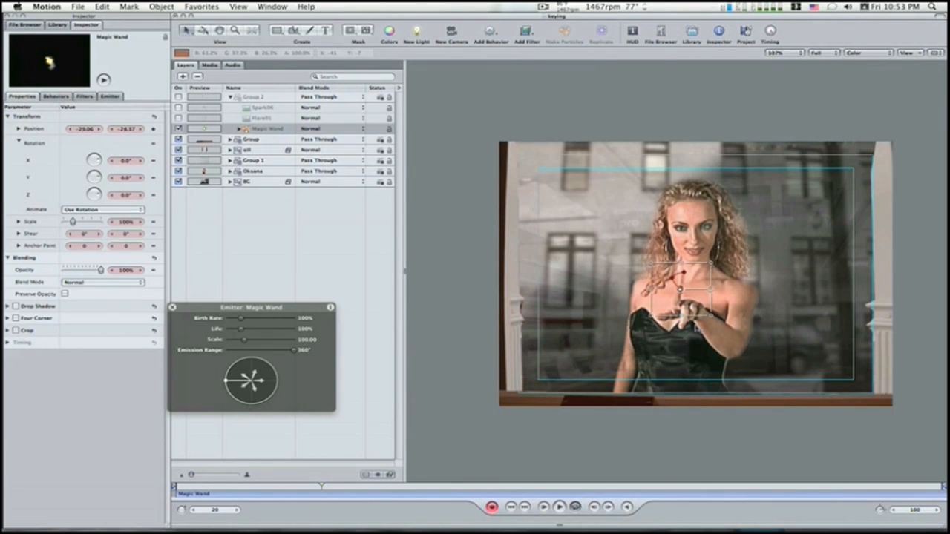
# Step: At frame 30, keyframe the Magic Wand's position on the woman's fingertip, about 23.47, -21.86
pyautogui.doubleClick(215, 509)
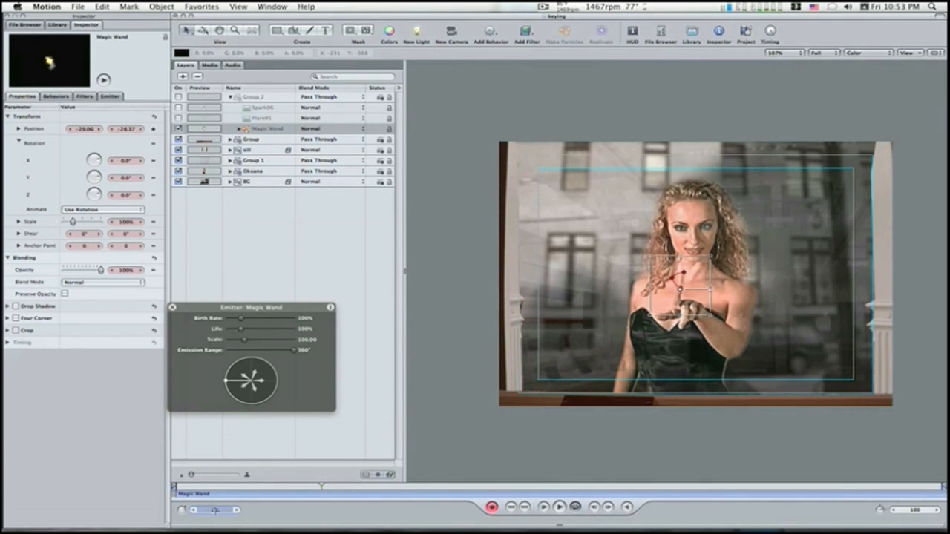
pyautogui.write('30')
pyautogui.press('Return')
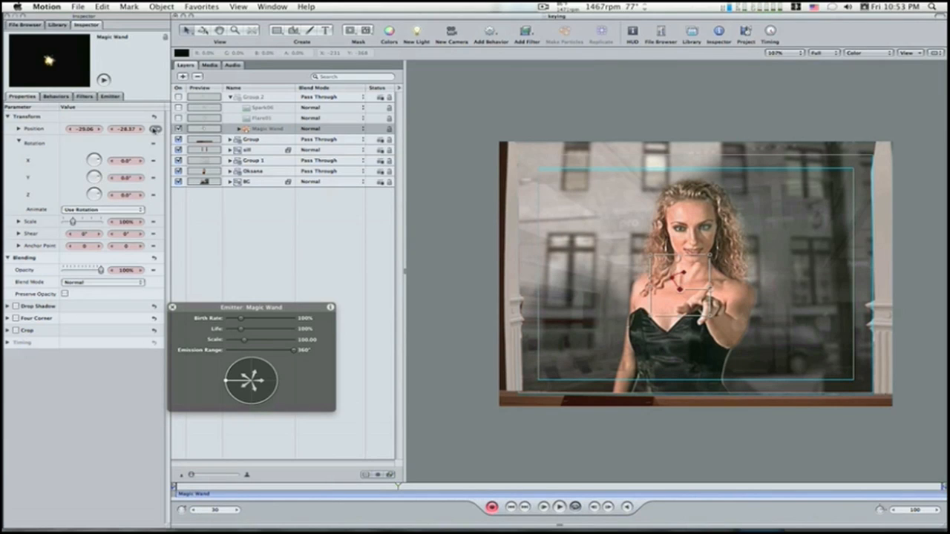
pyautogui.moveTo(683, 296); pyautogui.dragTo(712, 291)
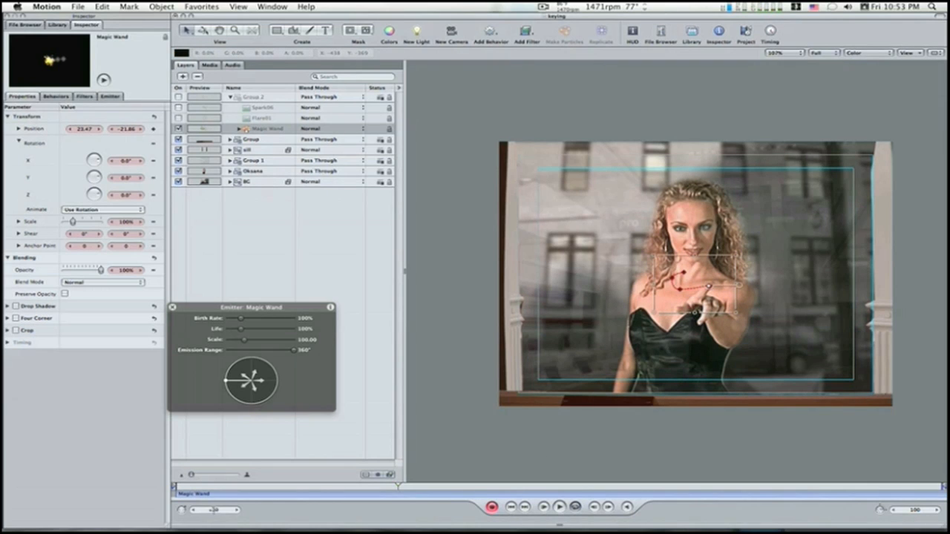
# Step: At frame 40, keyframe the Magic Wand's position on the woman's raised fingertip, about -15.67, 19.82
pyautogui.doubleClick(213, 509)
pyautogui.write('40')
pyautogui.press('Return')
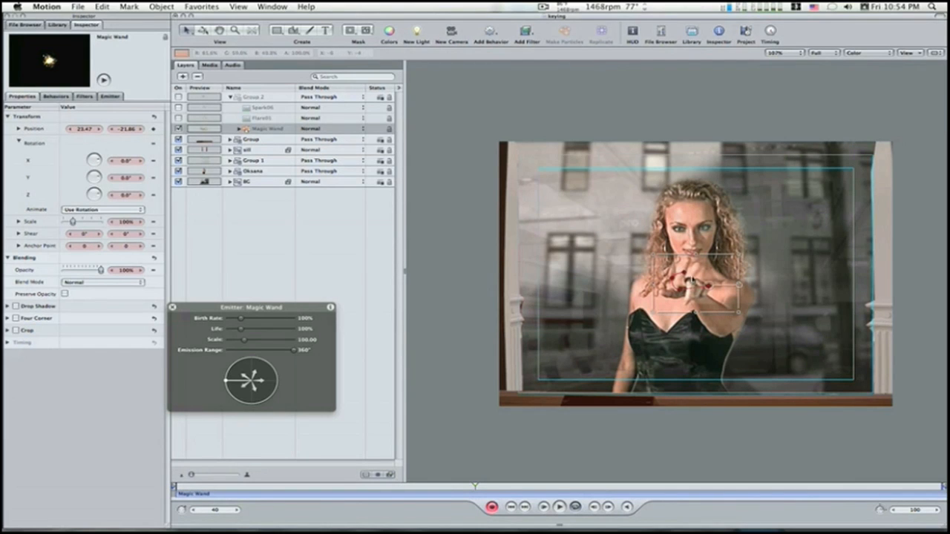
pyautogui.moveTo(710, 286); pyautogui.dragTo(687, 264)
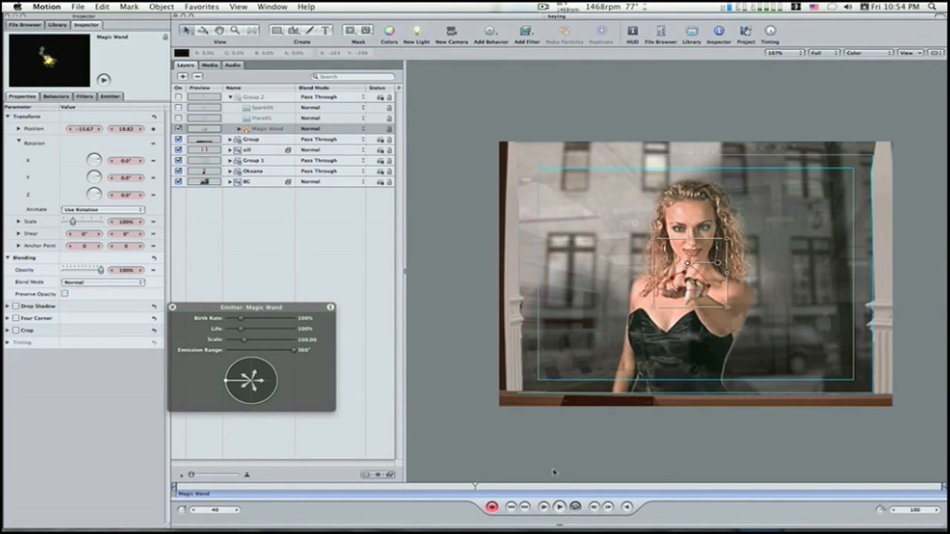
# Step: At frame 50, keyframe the Magic Wand's position on the fingertip near the woman's shoulder, about -108, -16.34
pyautogui.doubleClick(212, 511)
pyautogui.write('50')
pyautogui.press('Return')
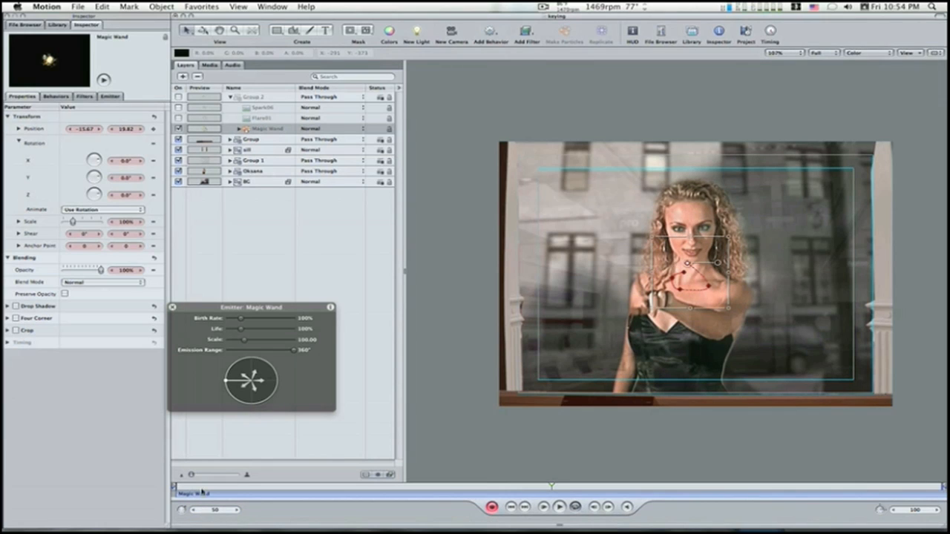
pyautogui.keyDown('alt'); pyautogui.click(155, 129); pyautogui.keyUp('alt')
pyautogui.moveTo(688, 265); pyautogui.dragTo(635, 285)
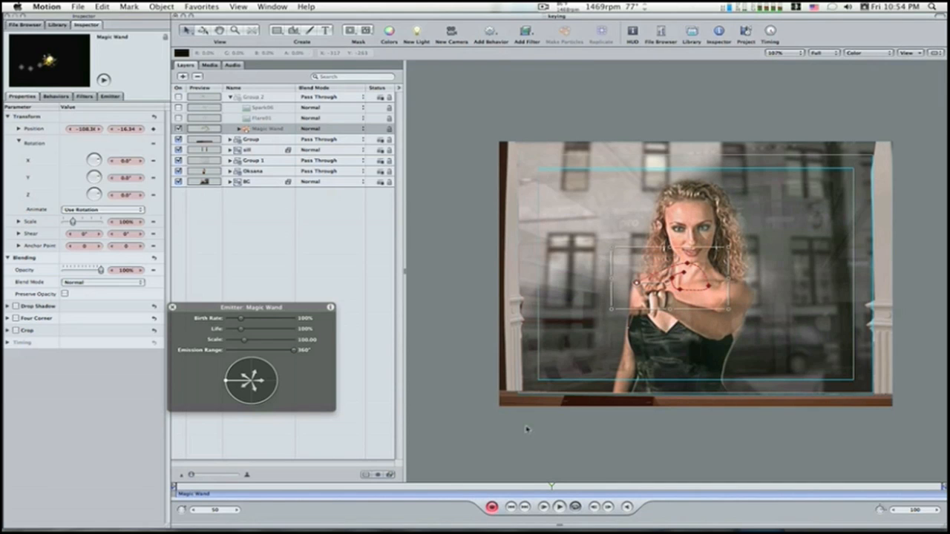
# Step: At frame 60, keyframe the Magic Wand's position on the lowered fingertip, about -56.86, -78.47
pyautogui.click(209, 510)
pyautogui.write('60')
pyautogui.press('Return')
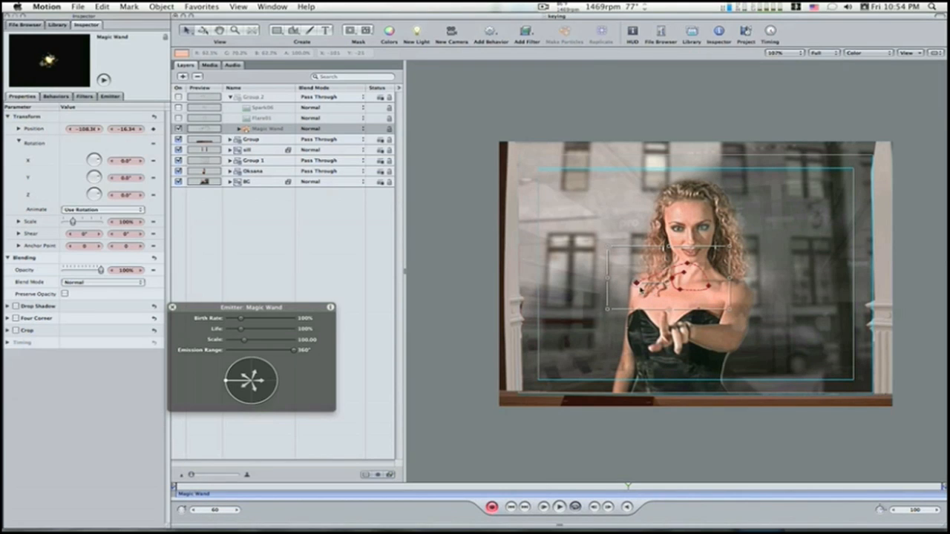
pyautogui.moveTo(636, 284); pyautogui.dragTo(664, 317)
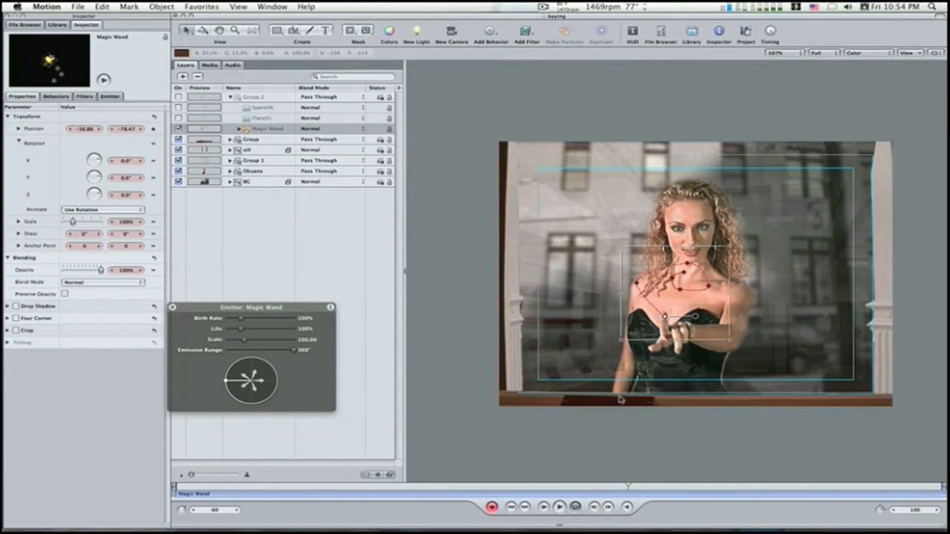
# Step: At frame 70, keyframe the Magic Wand's position on the woman's lowered fingertip near the sill, about -39.35, -200.8
pyautogui.click(197, 511)
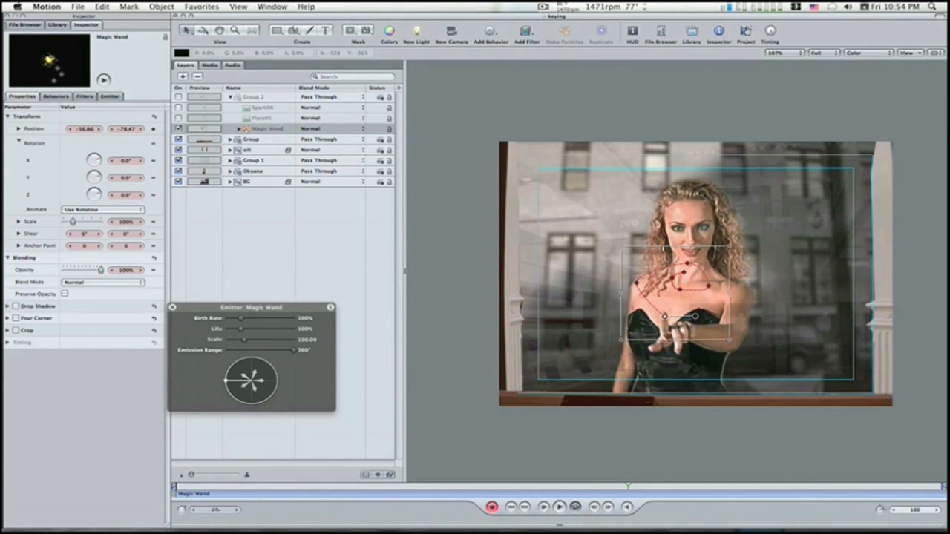
pyautogui.write('8')
pyautogui.press('Return')
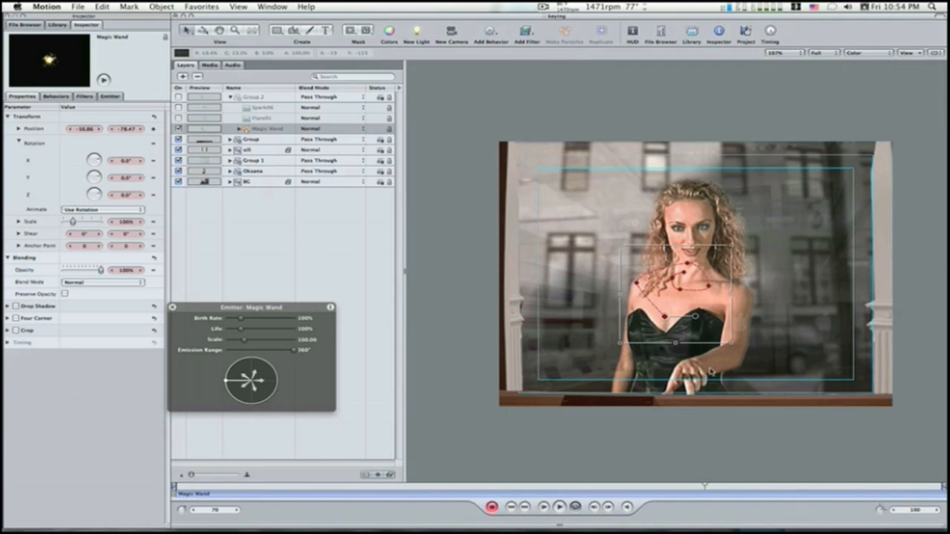
pyautogui.moveTo(668, 321); pyautogui.dragTo(674, 383)
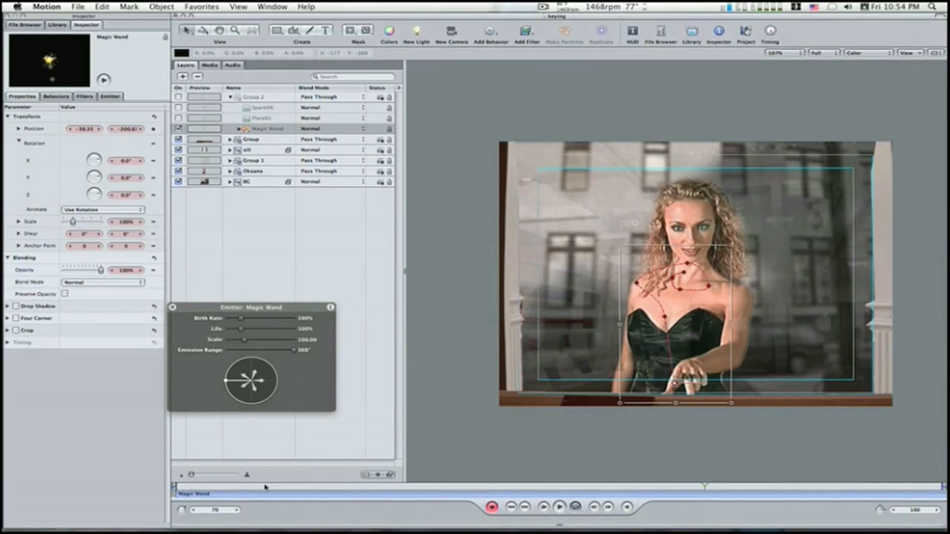
# Step: At frame 80, keyframe the Magic Wand's position on the sill below the fingertip, about -38.32, -244.4, and turn off keyframe recording
pyautogui.doubleClick(224, 509)
pyautogui.write('80')
pyautogui.press('Return')
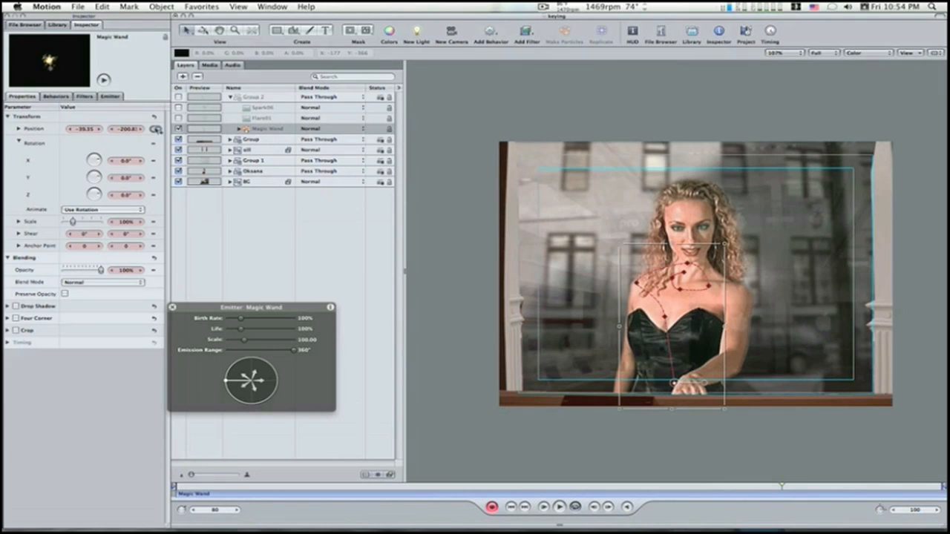
pyautogui.click(155, 129)
pyautogui.moveTo(673, 384); pyautogui.dragTo(675, 408)
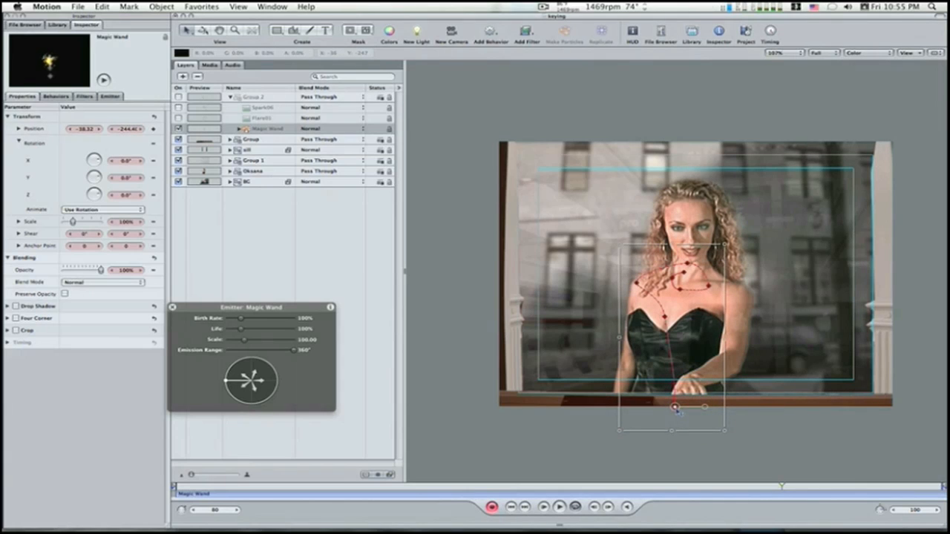
pyautogui.click(492, 507)
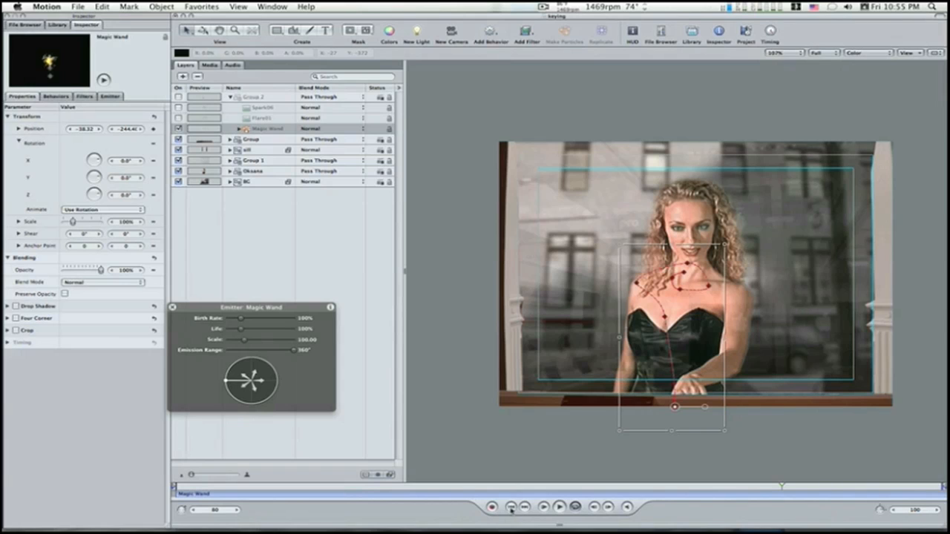
# Step: Turn on the visibility of Group 2 containing the Magic Wand and return to the first frame
pyautogui.click(510, 506)
pyautogui.click(560, 507)
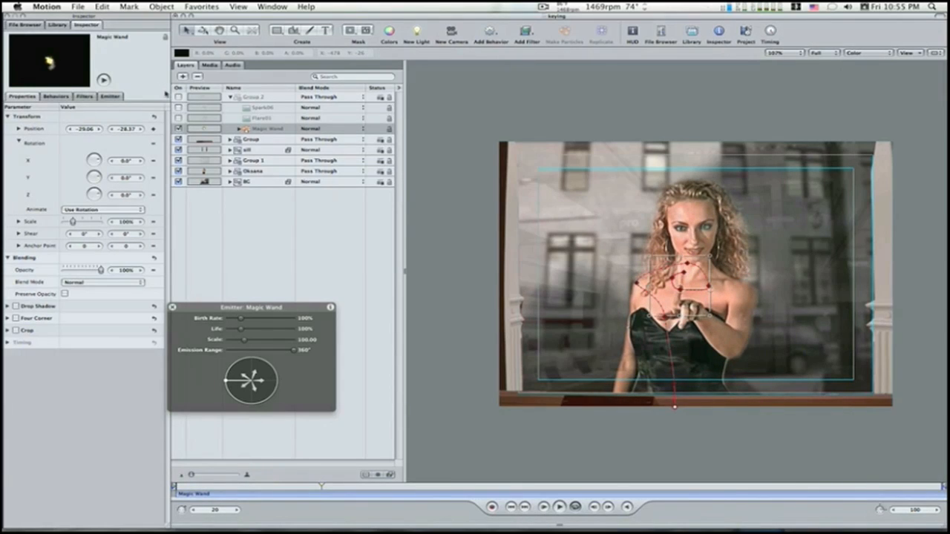
pyautogui.click(177, 96)
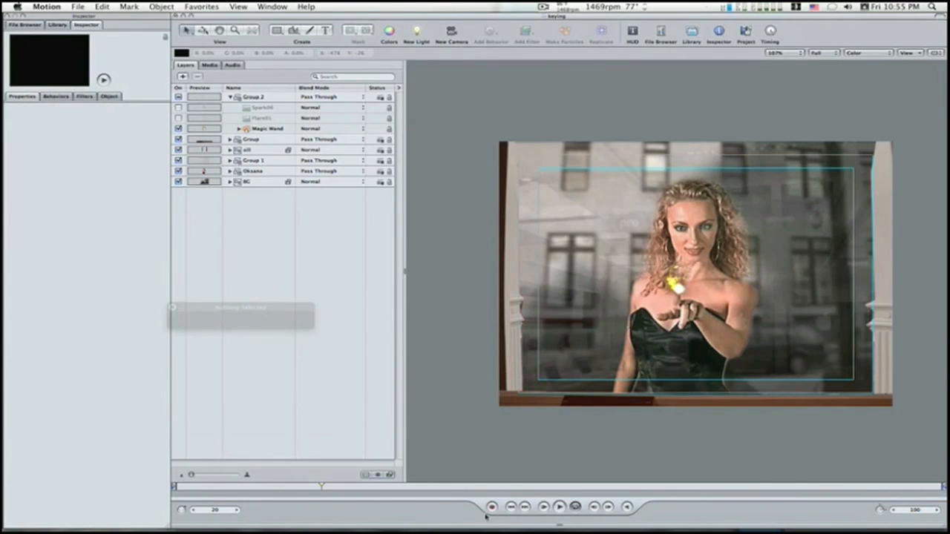
pyautogui.click(512, 507)
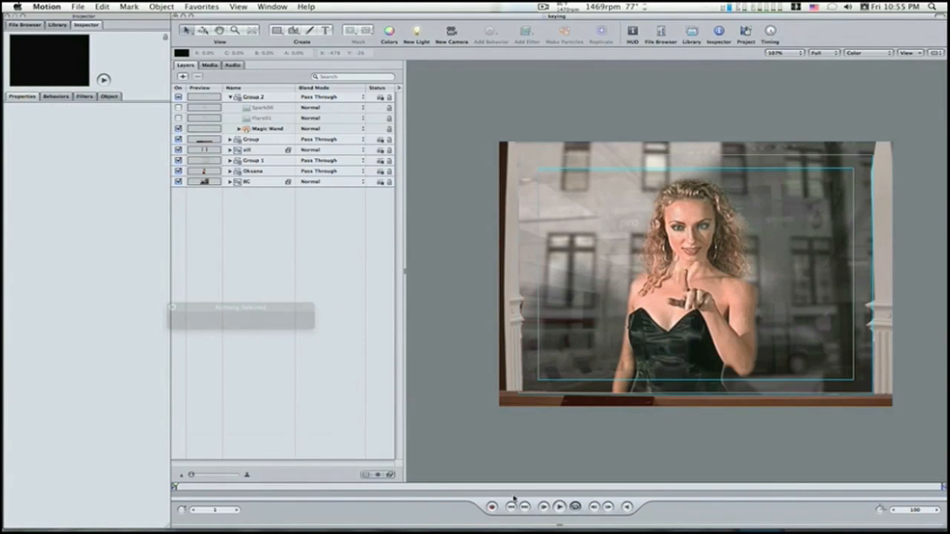
# Step: Hide the Safe Zones overlay on the canvas
pyautogui.click(501, 386)
pyautogui.click(906, 53)
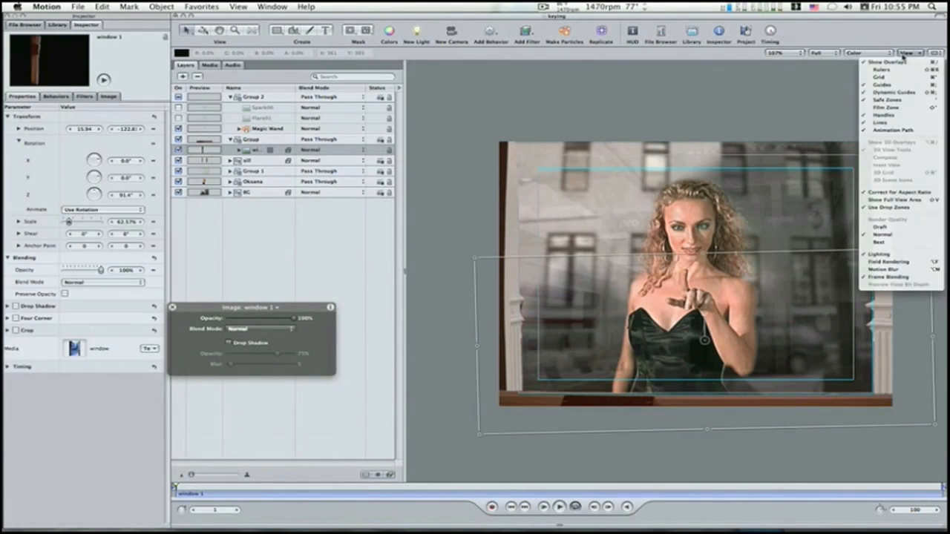
pyautogui.click(898, 99)
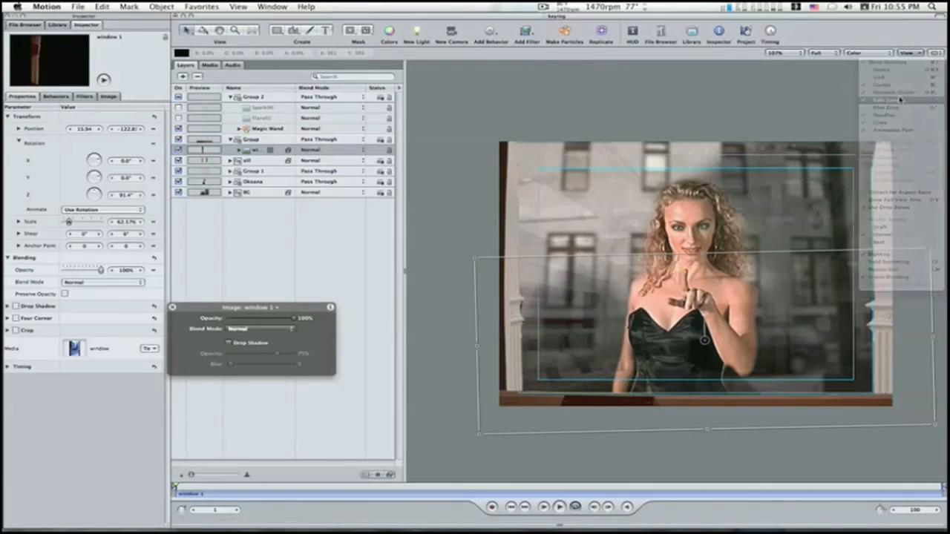
pyautogui.click(432, 271)
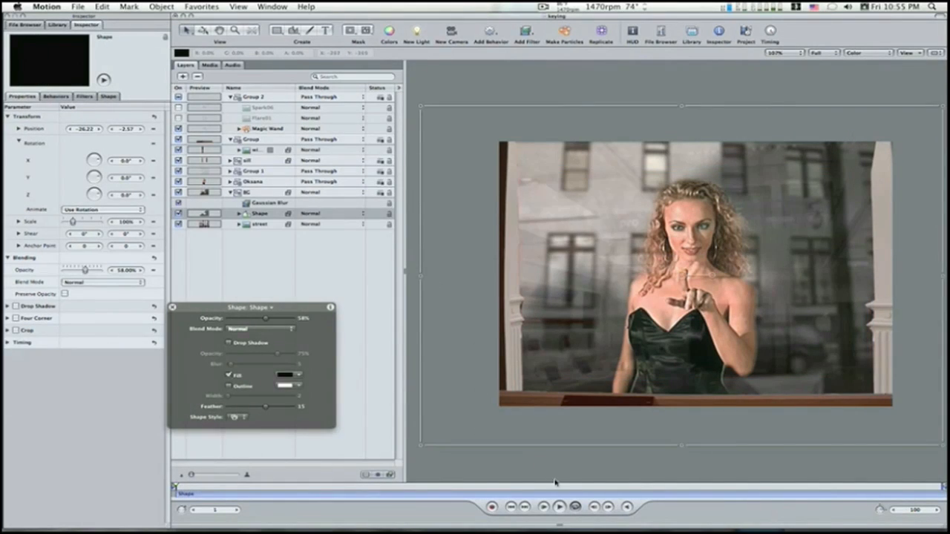
# Step: Play the animation to check how closely the sparkle follows the woman's fingertip
pyautogui.click(559, 507)
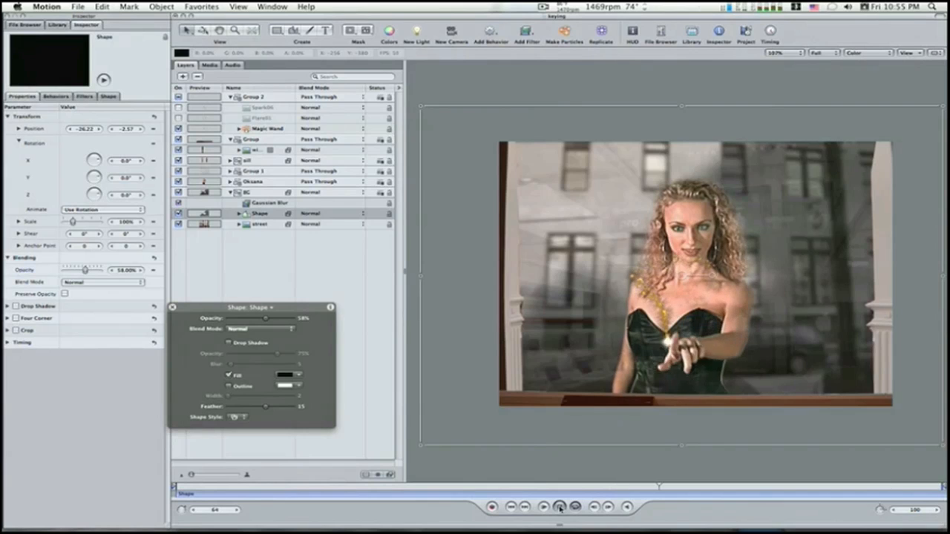
pyautogui.click(560, 506)
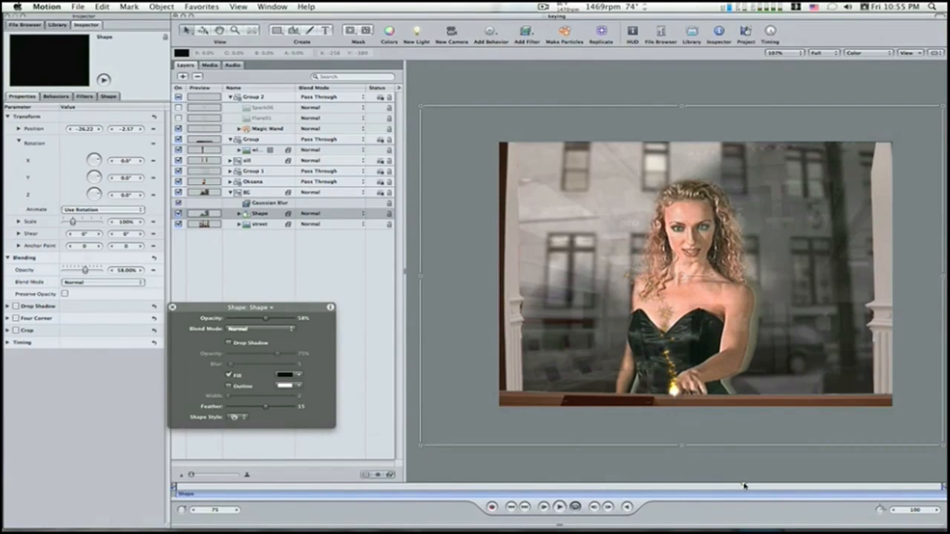
# Step: At frame 49, turn on keyframe recording and move the Magic Wand onto the fingertip, about -99, -10.84
pyautogui.moveTo(744, 486); pyautogui.dragTo(544, 487)
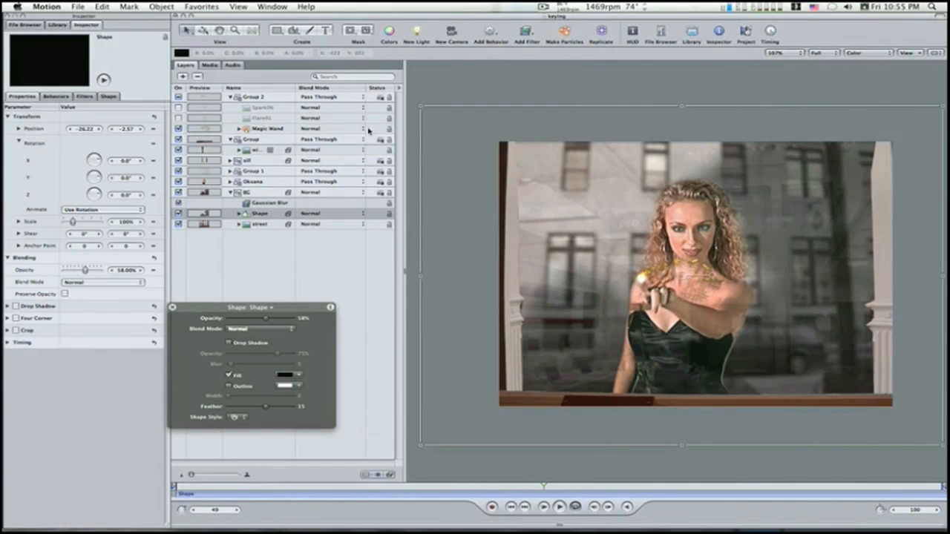
pyautogui.click(268, 131)
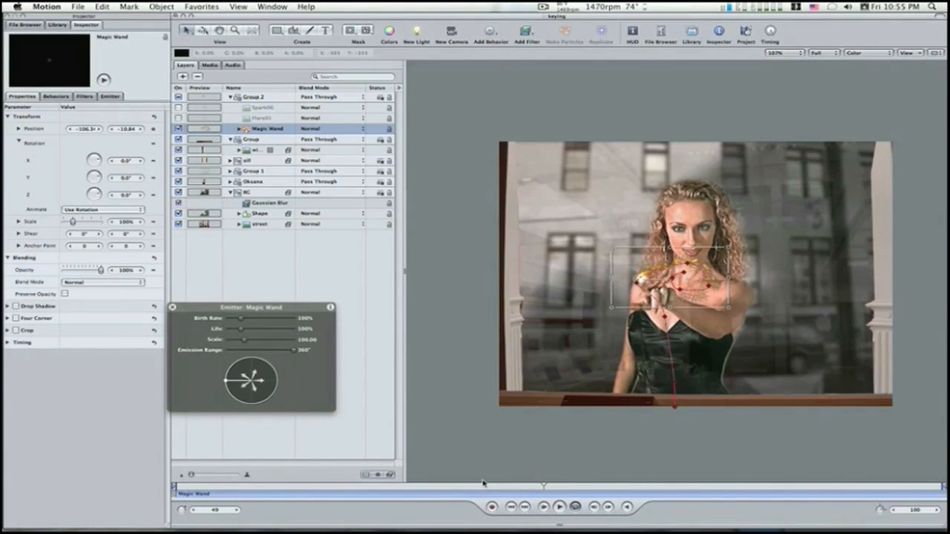
pyautogui.click(492, 507)
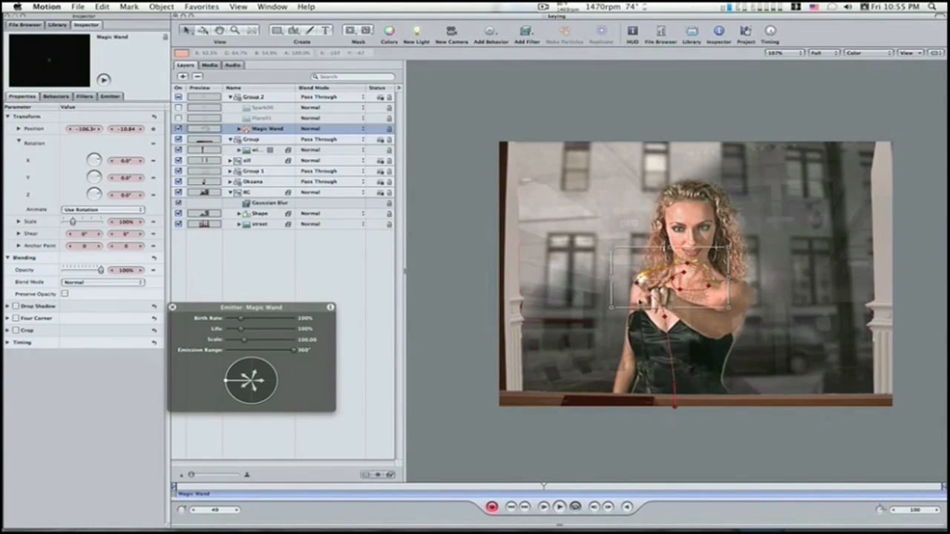
pyautogui.click(639, 280)
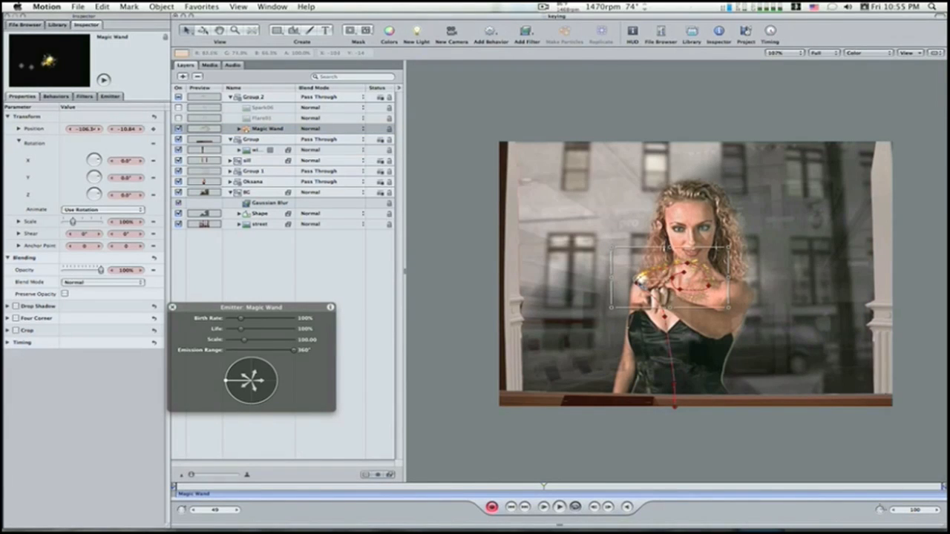
pyautogui.moveTo(640, 280); pyautogui.dragTo(645, 279)
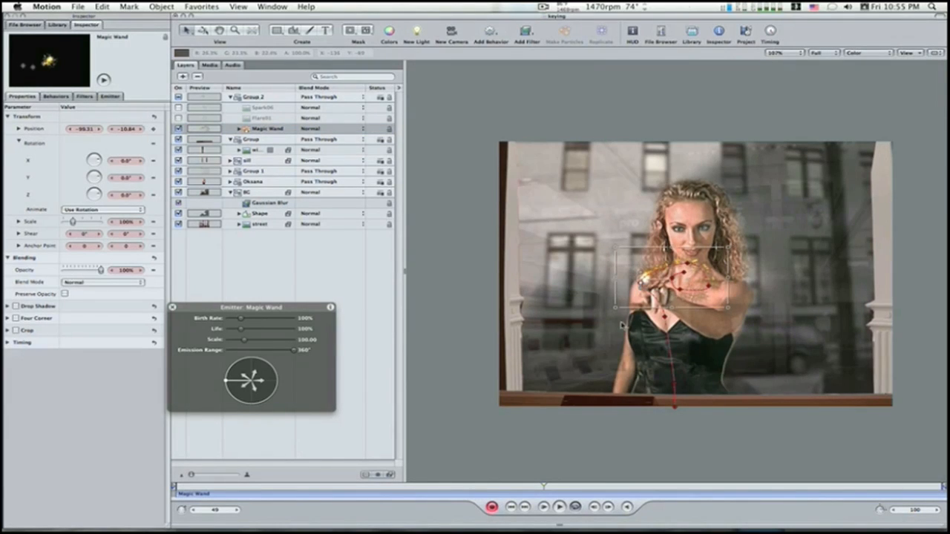
# Step: Keyframe the Magic Wand on the fingertip at frame 54, about -103.5, -44.87, and at frame 64, about -35.3, -129.7
pyautogui.moveTo(546, 486); pyautogui.dragTo(581, 491)
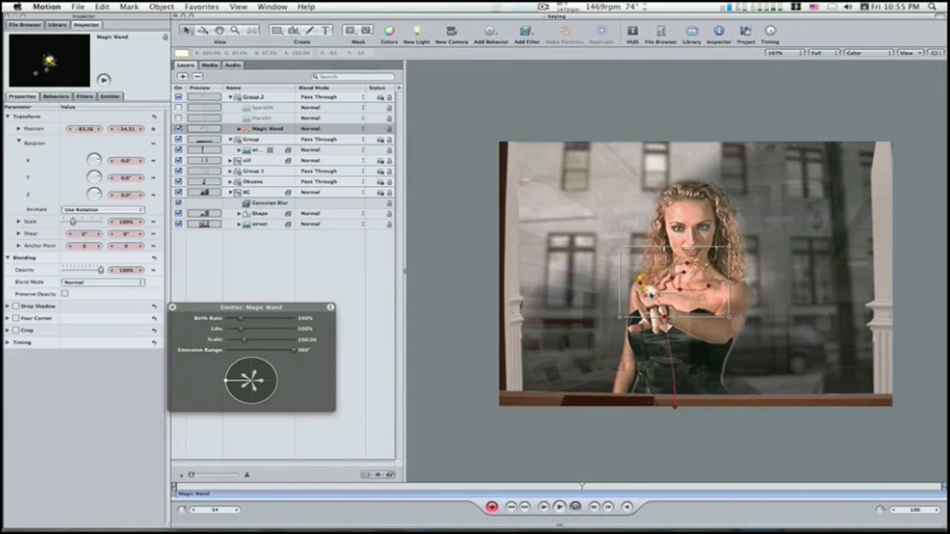
pyautogui.moveTo(649, 293); pyautogui.dragTo(639, 292)
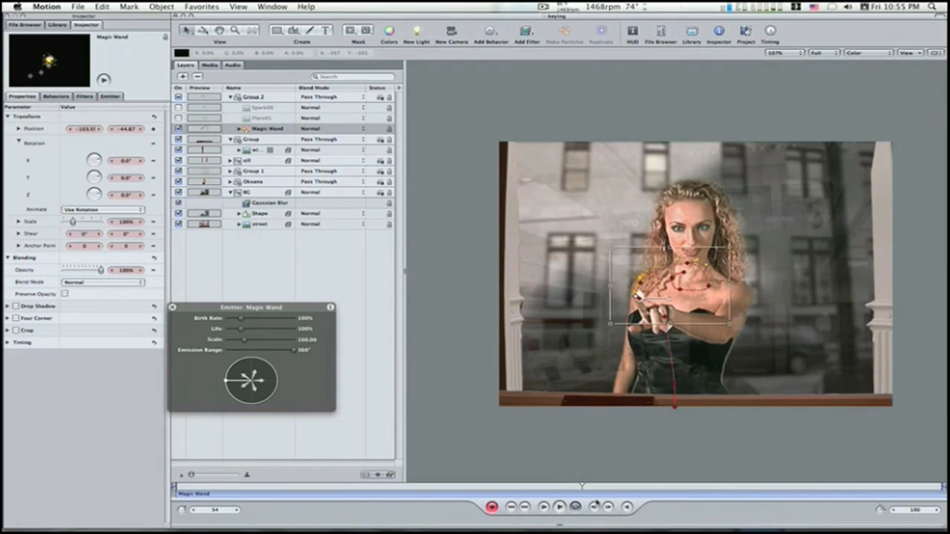
pyautogui.moveTo(584, 486); pyautogui.dragTo(658, 508)
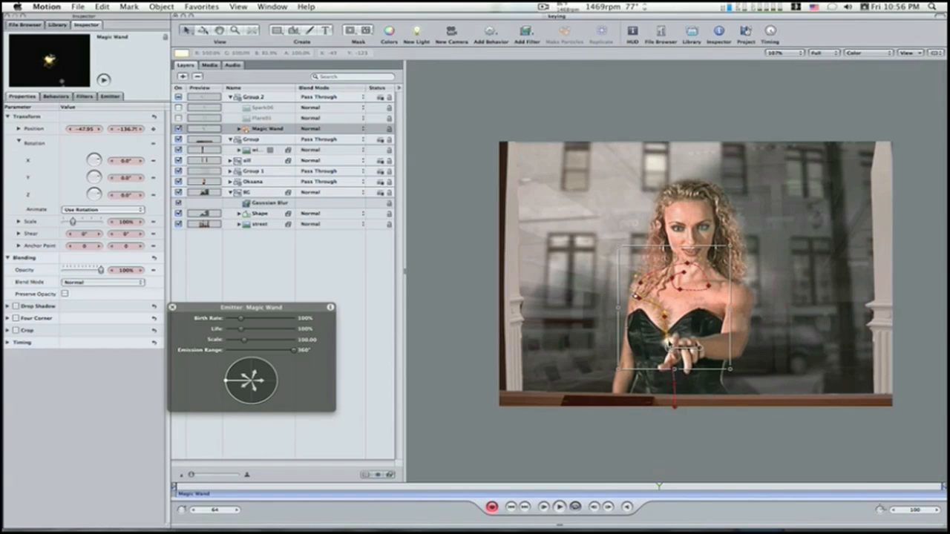
pyautogui.moveTo(670, 344); pyautogui.dragTo(671, 347)
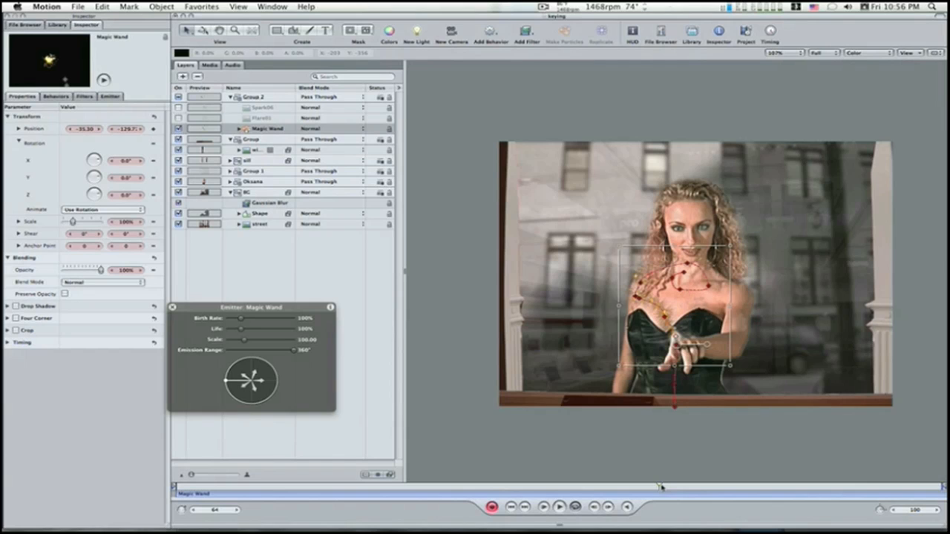
# Step: Turn off keyframe recording, deselect the Magic Wand and play the animation to check the corrected sparkle path
pyautogui.moveTo(660, 487); pyautogui.dragTo(750, 487)
pyautogui.click(529, 443)
pyautogui.click(491, 507)
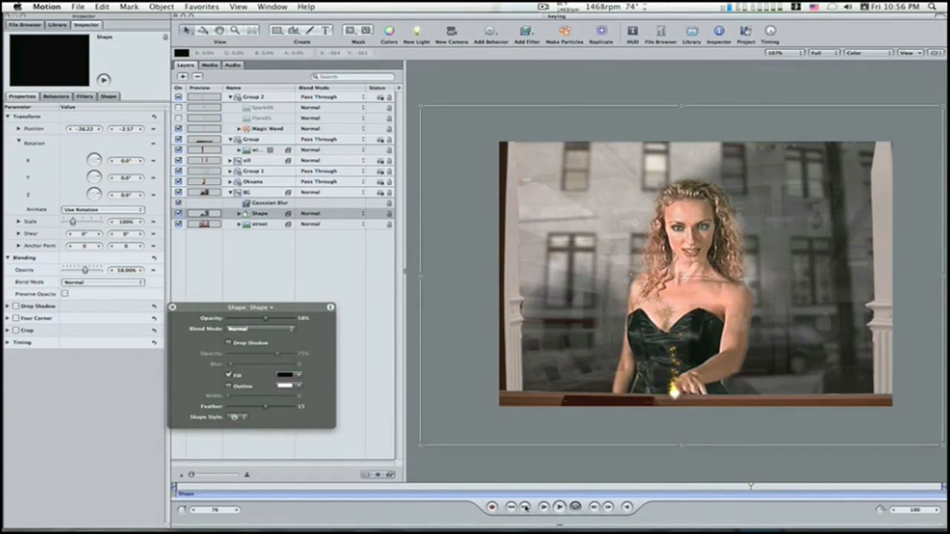
pyautogui.click(558, 507)
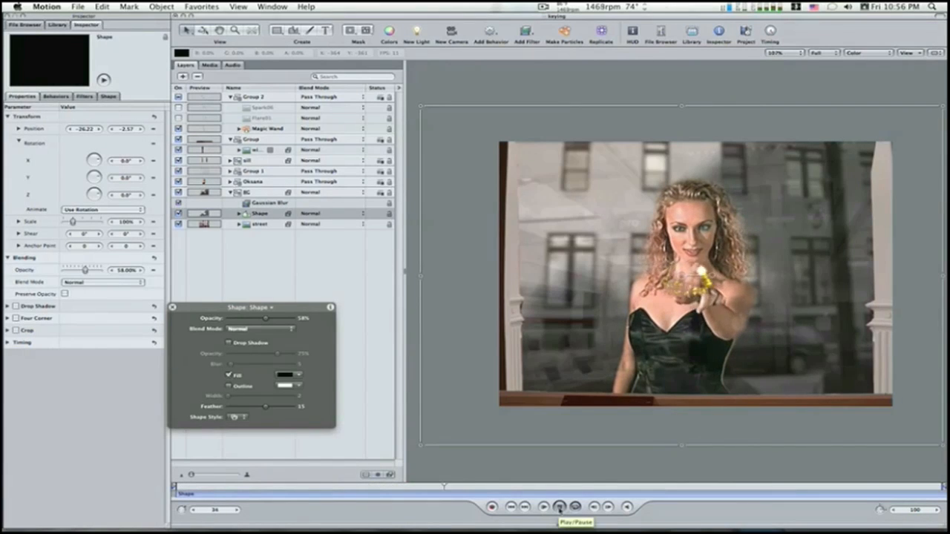
pyautogui.click(559, 507)
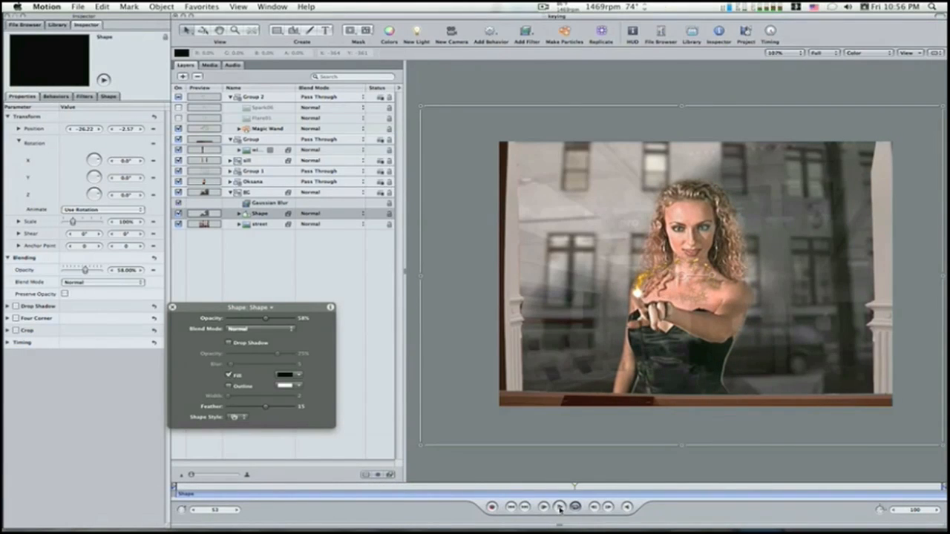
# Step: Move the Magic Wand onto the fingertip at frame 42, about -27.91, 27.84, and at frame 45, about -77.97, 20.78
pyautogui.moveTo(574, 487); pyautogui.dragTo(487, 483)
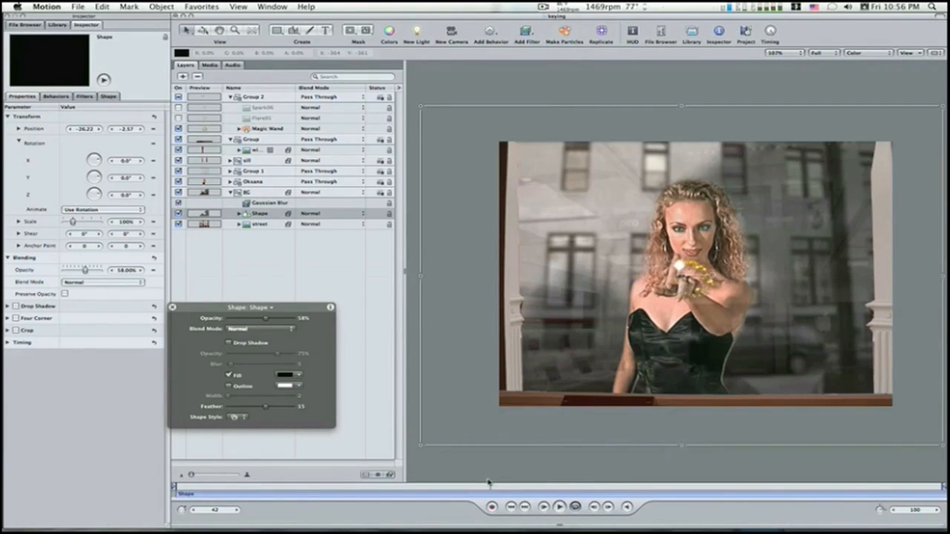
pyautogui.click(258, 132)
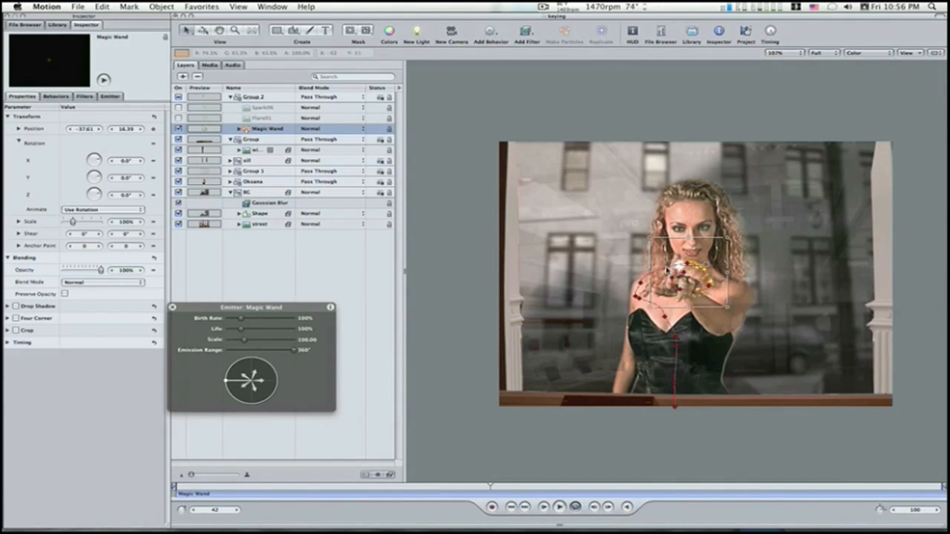
pyautogui.moveTo(671, 272)
pyautogui.mouseDown()
pyautogui.moveTo(659, 269)
pyautogui.moveTo(694, 275)
pyautogui.moveTo(675, 275)
pyautogui.moveTo(679, 262)
pyautogui.mouseUp()
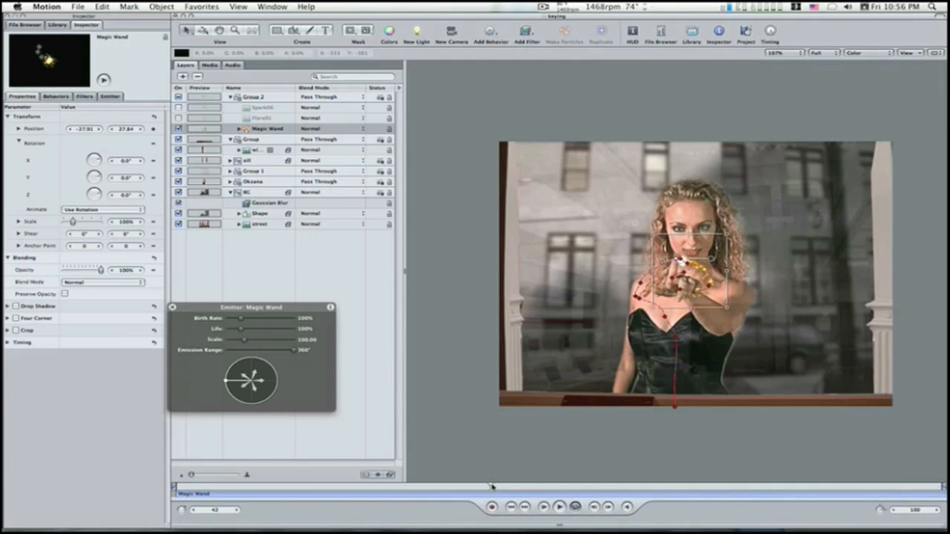
pyautogui.moveTo(494, 487); pyautogui.dragTo(512, 491)
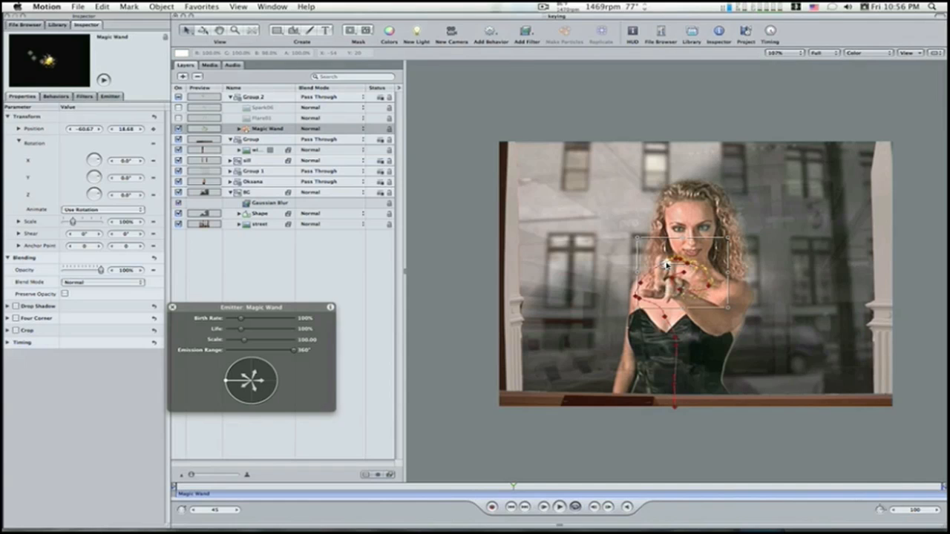
pyautogui.moveTo(665, 264); pyautogui.dragTo(658, 262)
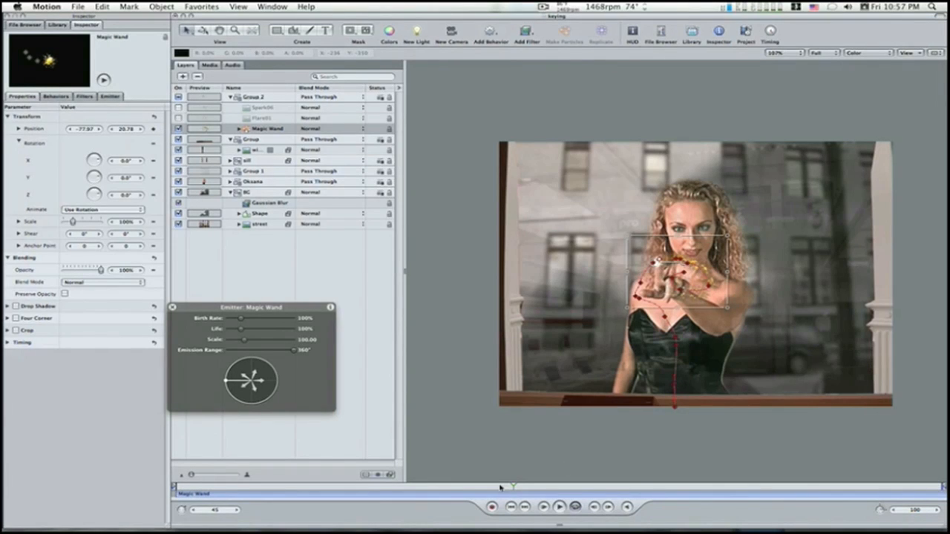
# Step: Deselect the Magic Wand and review the refined sparkle motion by scrubbing and playing the animation
pyautogui.moveTo(512, 486); pyautogui.dragTo(673, 499)
pyautogui.click(462, 431)
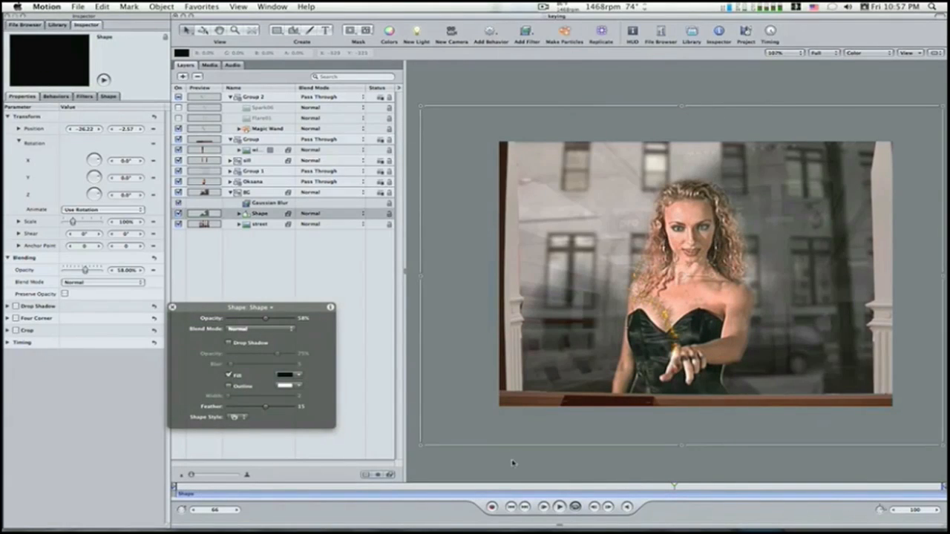
pyautogui.click(525, 506)
pyautogui.click(558, 507)
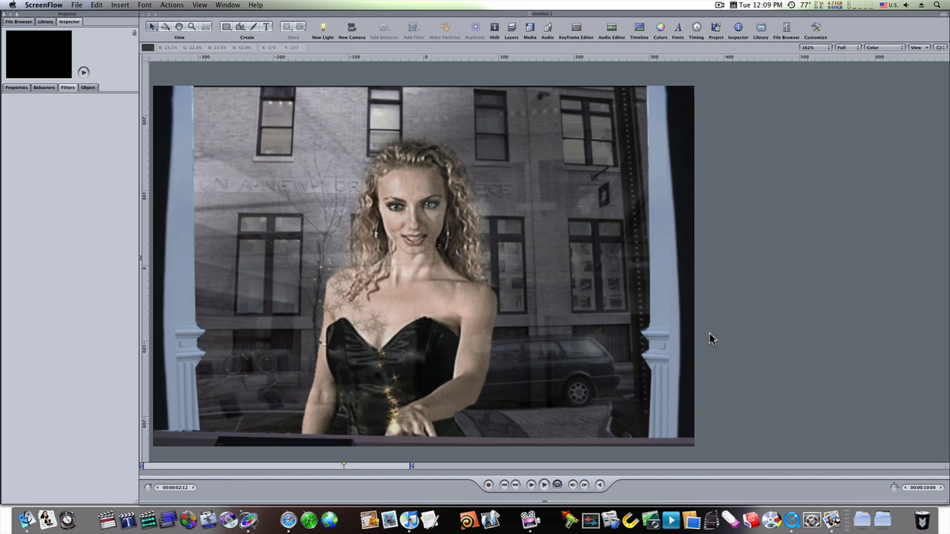
pyautogui.click(736, 330)
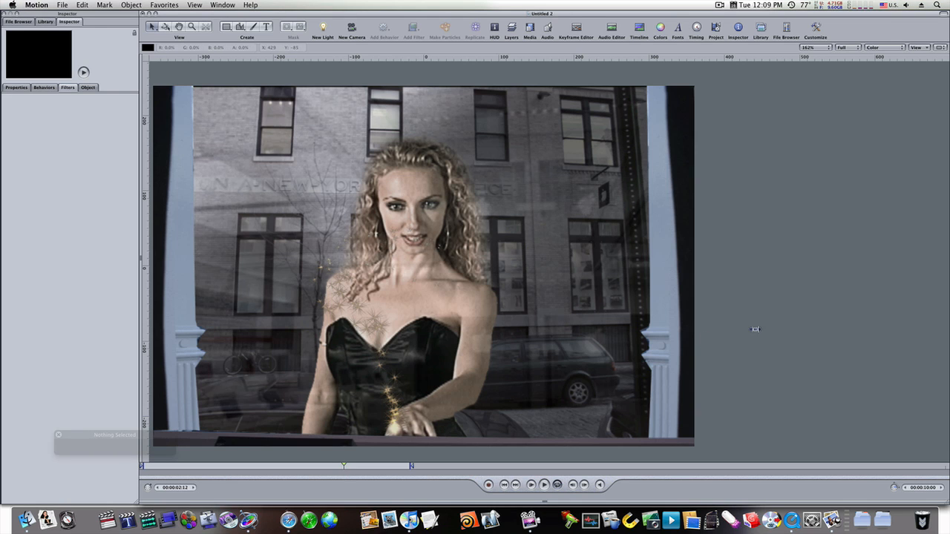
pyautogui.moveTo(751, 330); pyautogui.dragTo(768, 327)
pyautogui.press('super+z')
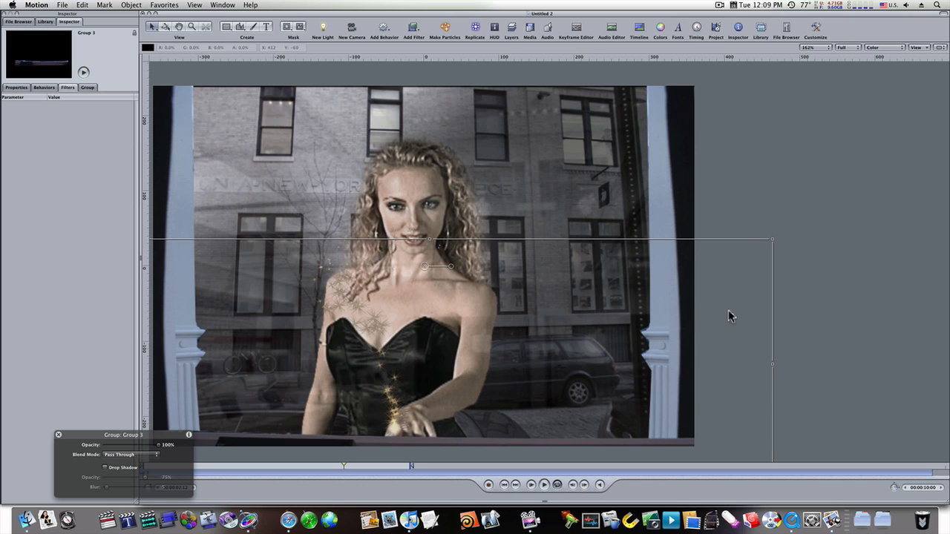
# Step: Show the project's layer list and place the floating HUD over the empty space beneath the layers
pyautogui.press('F5')
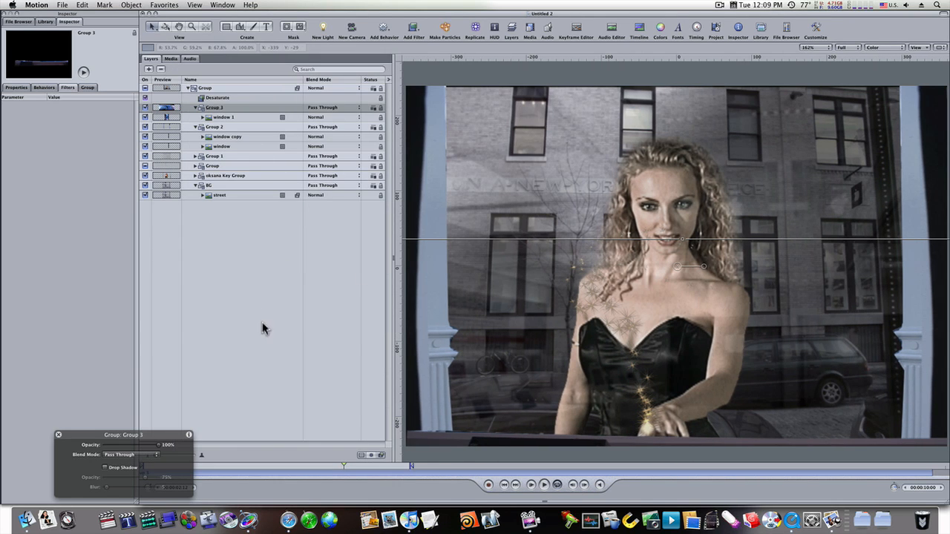
pyautogui.moveTo(178, 433); pyautogui.dragTo(220, 380)
pyautogui.press('F7')
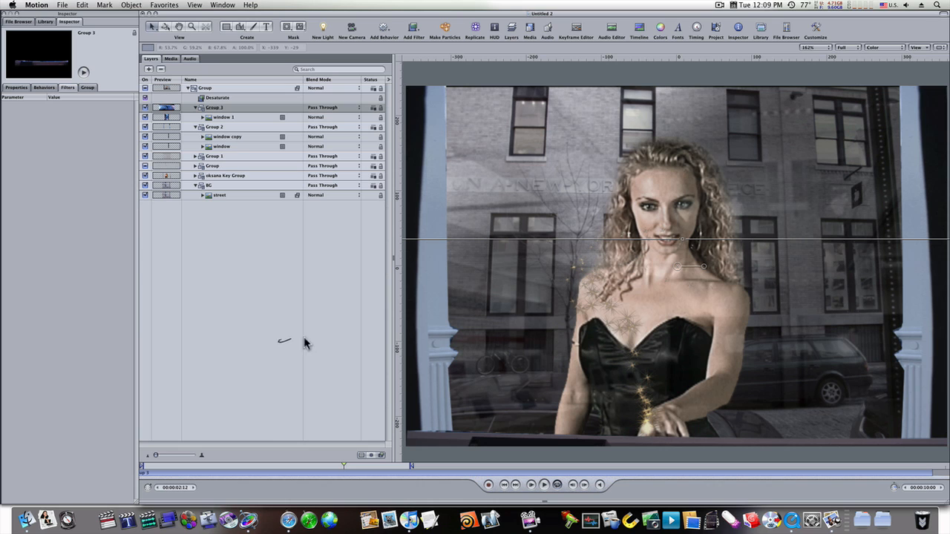
pyautogui.moveTo(270, 362); pyautogui.dragTo(302, 361)
pyautogui.press('F5')
pyautogui.press('F5')
pyautogui.press('F7')
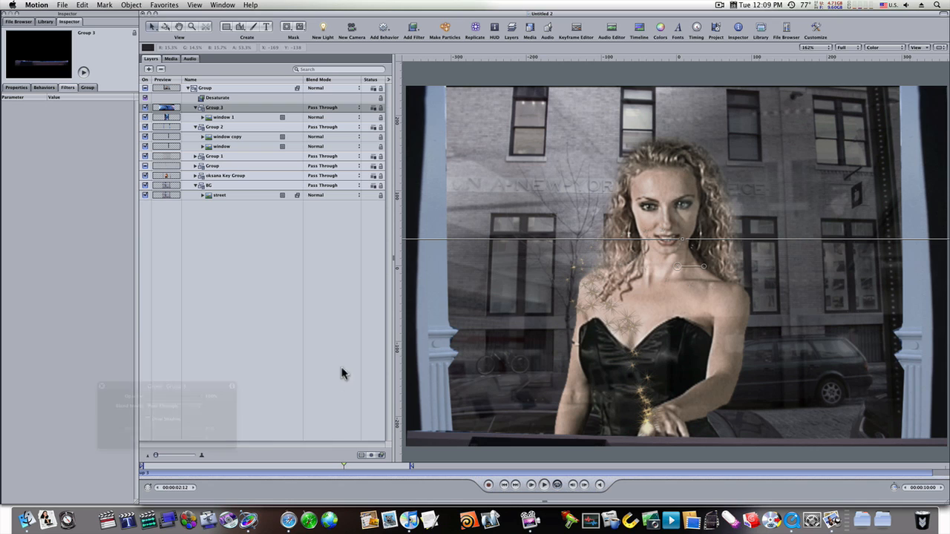
pyautogui.moveTo(216, 391); pyautogui.dragTo(275, 318)
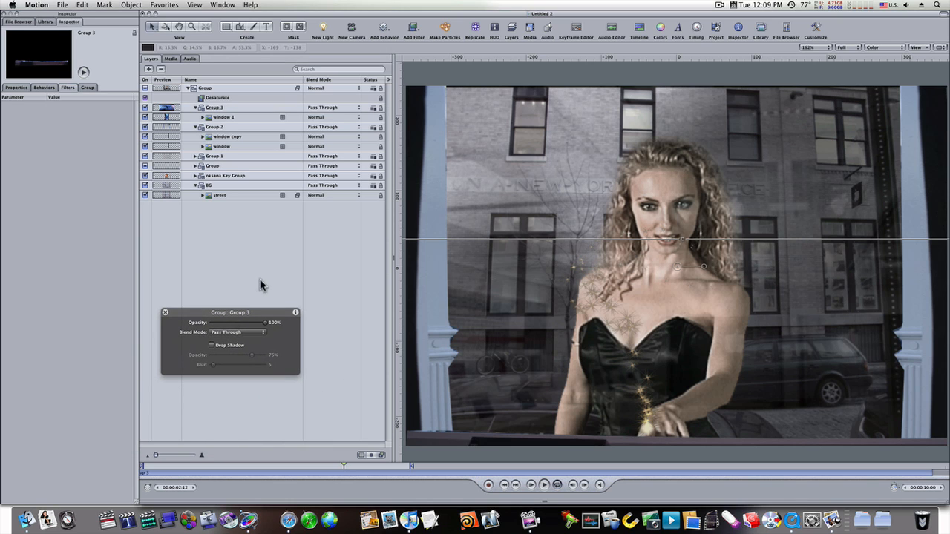
# Step: Check the Desaturate filter's settings on the main group and clear the selection
pyautogui.click(264, 99)
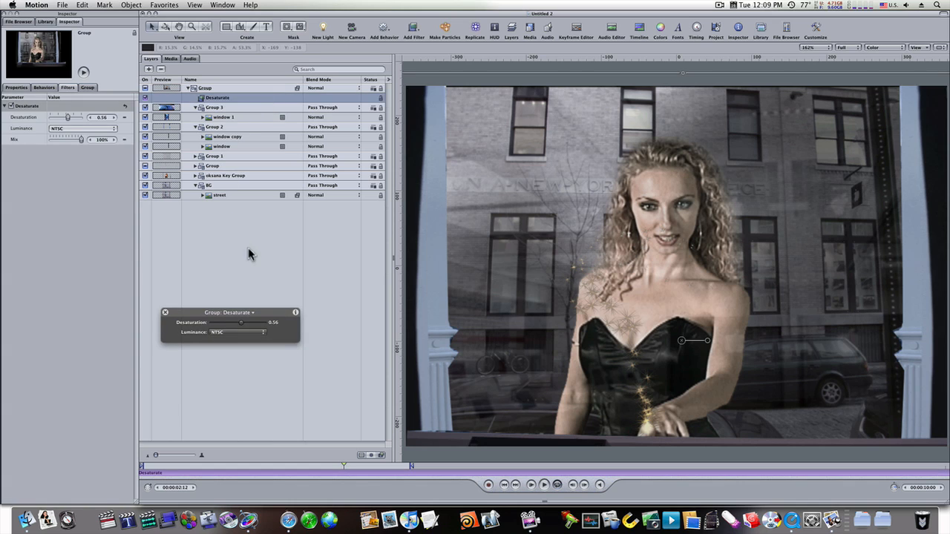
pyautogui.click(258, 269)
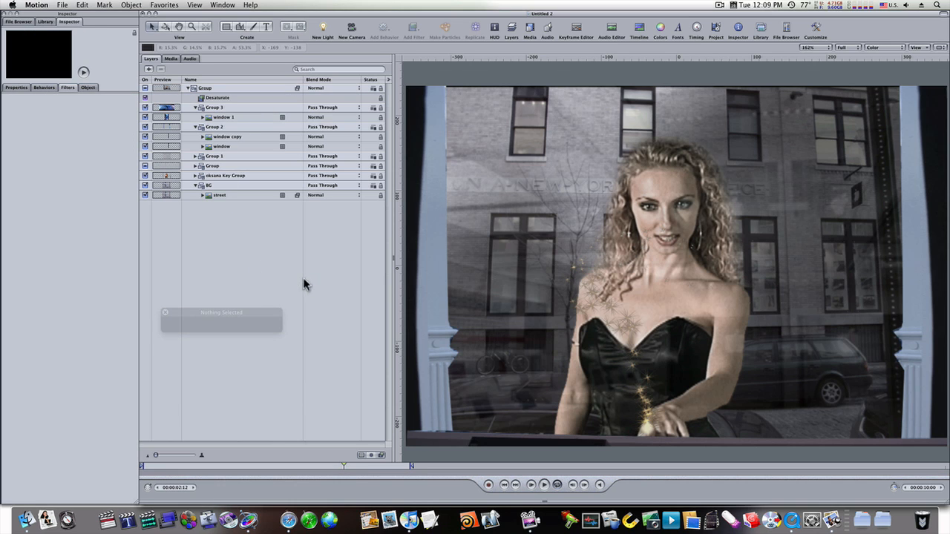
# Step: Toggle the layer list off and on, and scrub through the sparkle animation to review the finished composite
pyautogui.press('F5')
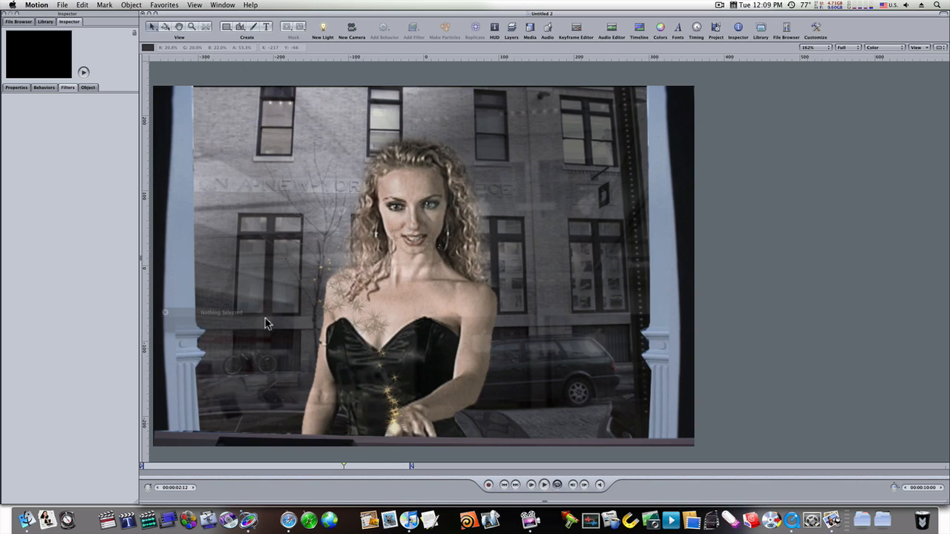
pyautogui.press('F5')
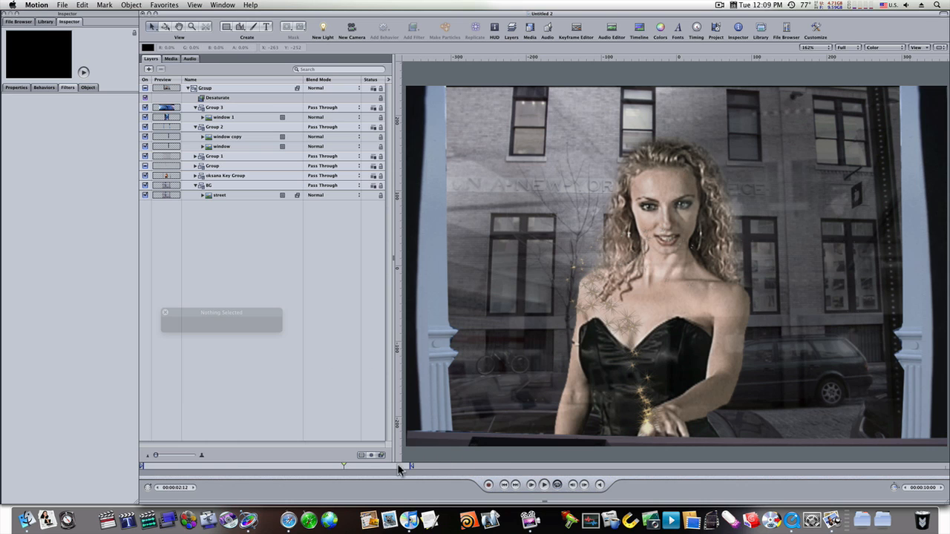
pyautogui.moveTo(145, 465); pyautogui.dragTo(218, 475)
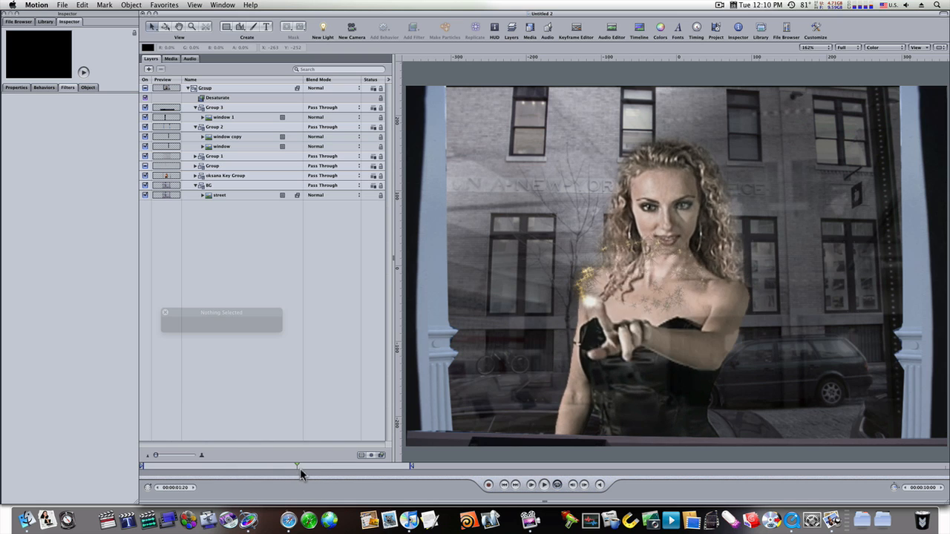
pyautogui.moveTo(301, 475); pyautogui.dragTo(249, 470)
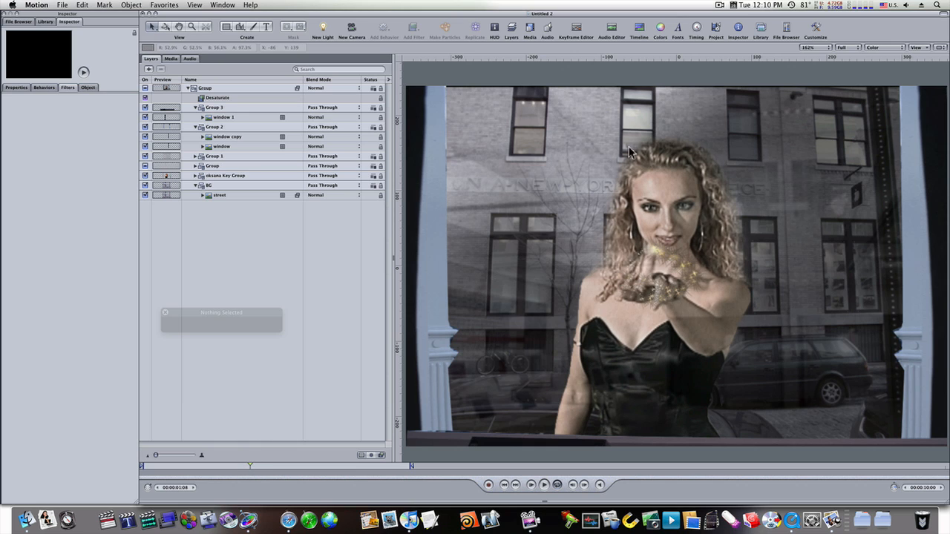